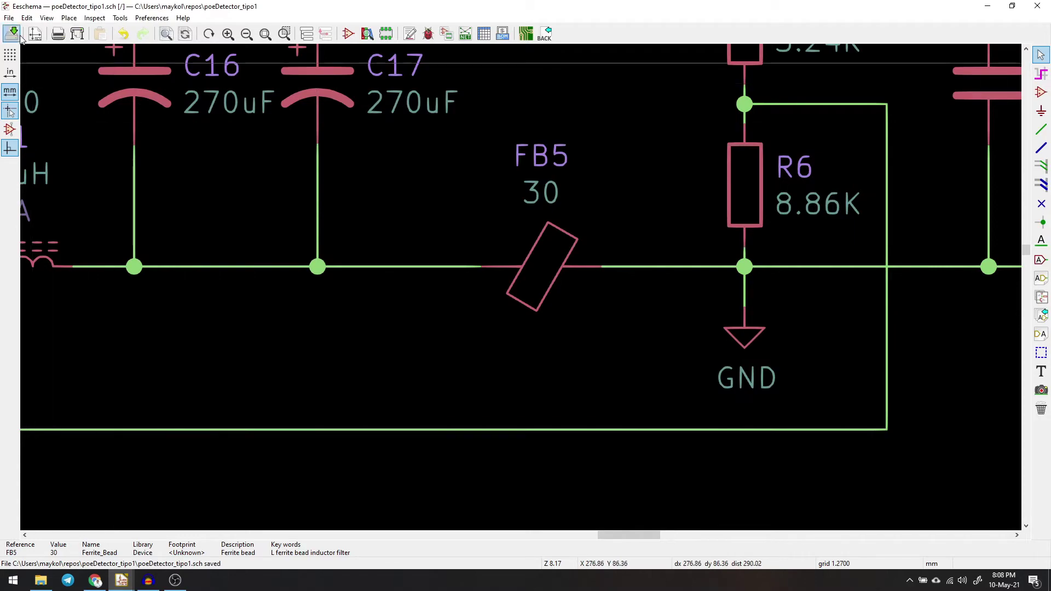
- Switch to Chrome and copy the web address of the Eaton DRA inductor data sheet
left_click(96, 581)
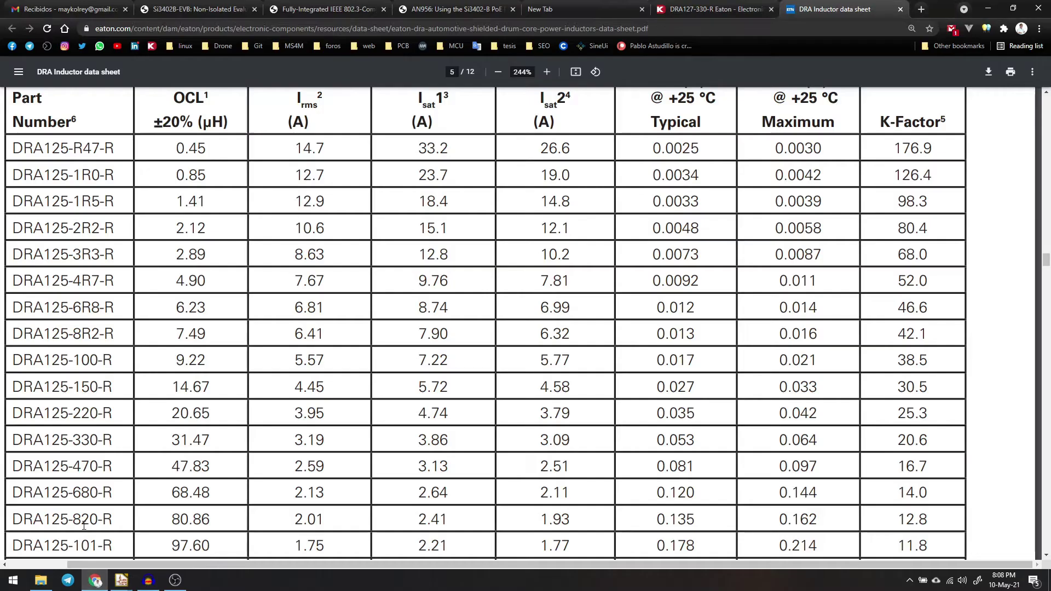
key("ctrl+shift+Tab")
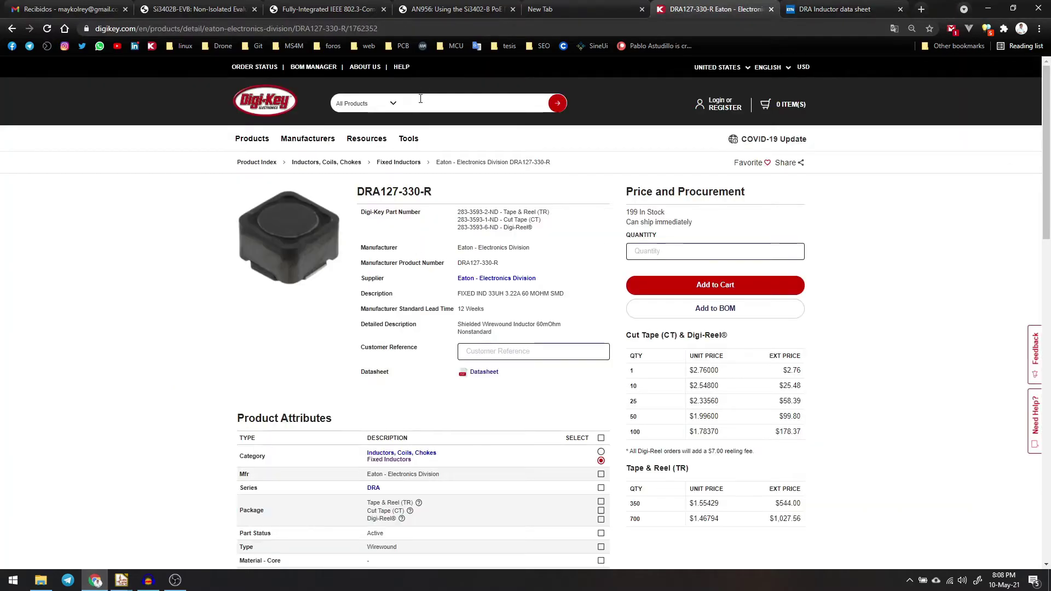
key("BackSpace")
key("BackSpace")
key("BackSpace")
key("BackSpace")
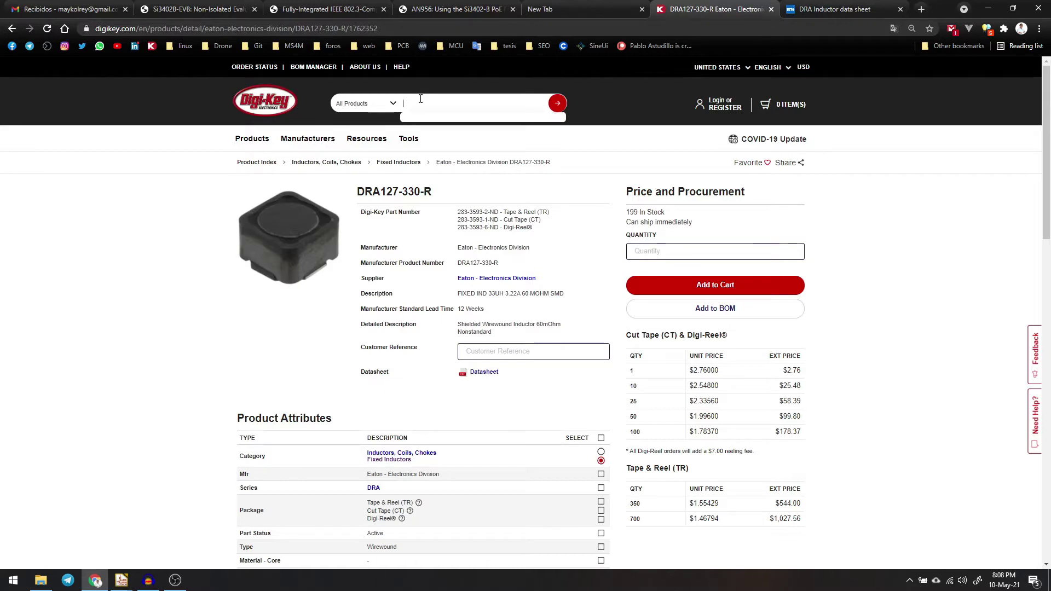
left_click(847, 11)
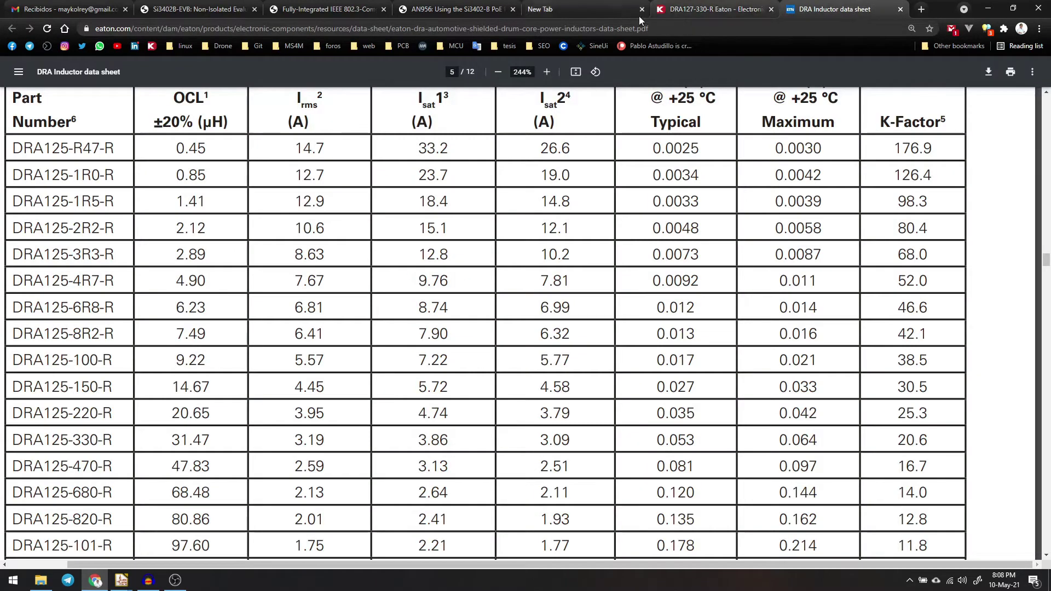
left_click(657, 29)
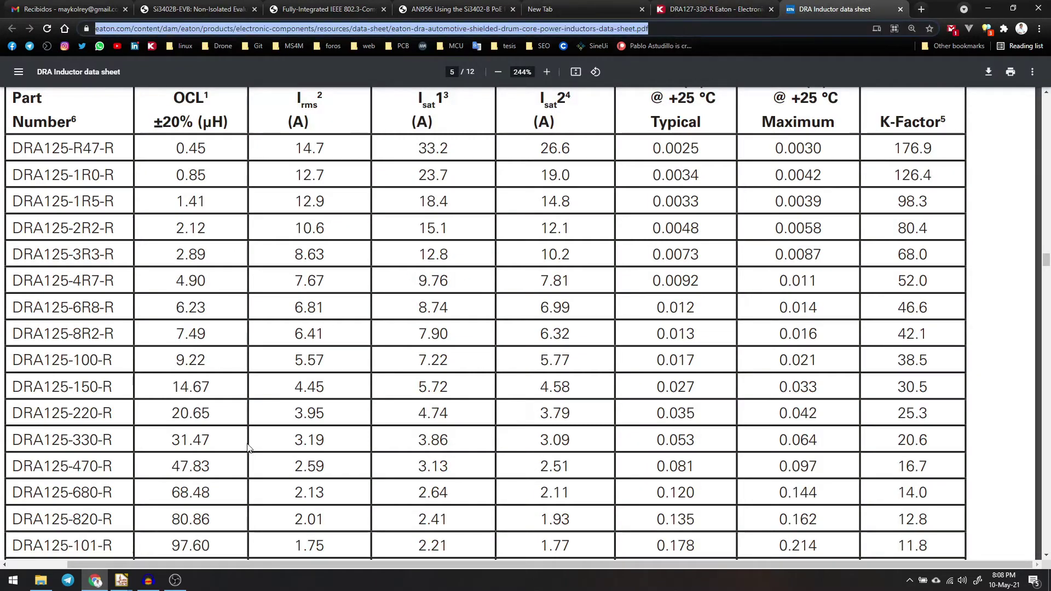
- Switch to Eeschema, set inductor L1's Datasheet field to the copied Eaton link and save the schematic
left_click(122, 580)
left_click(175, 539)
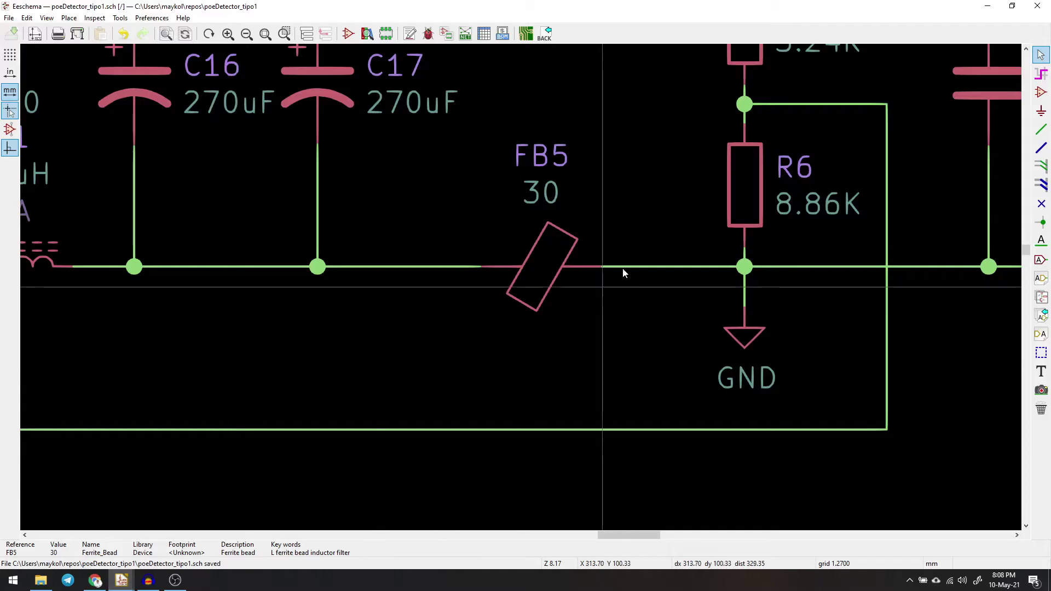
scroll(474, 287, "down", 5)
scroll(526, 280, "up", 6)
double_click(527, 283)
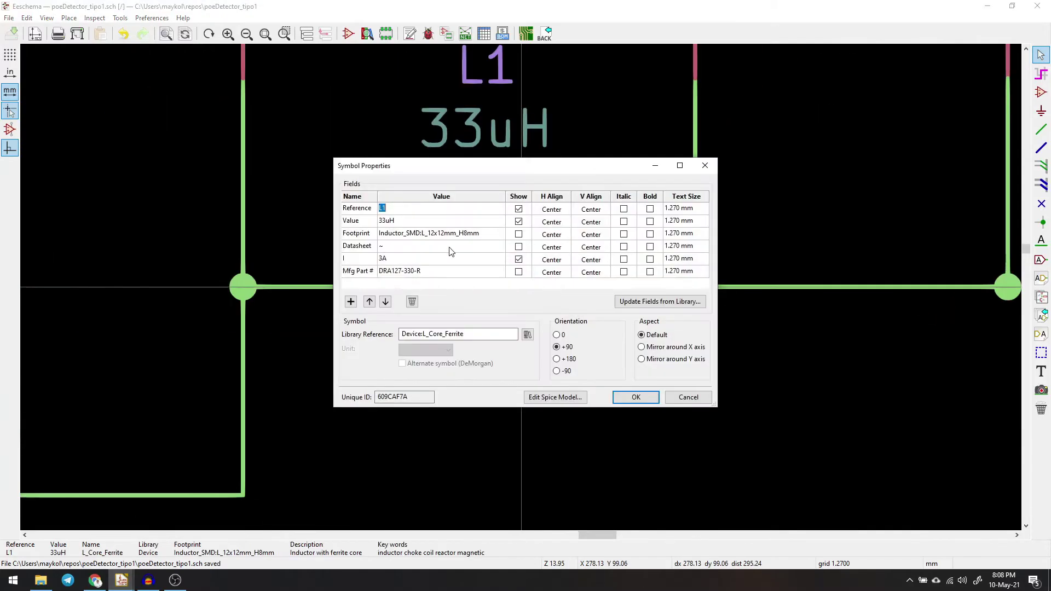
left_click(438, 246)
key("ctrl+v")
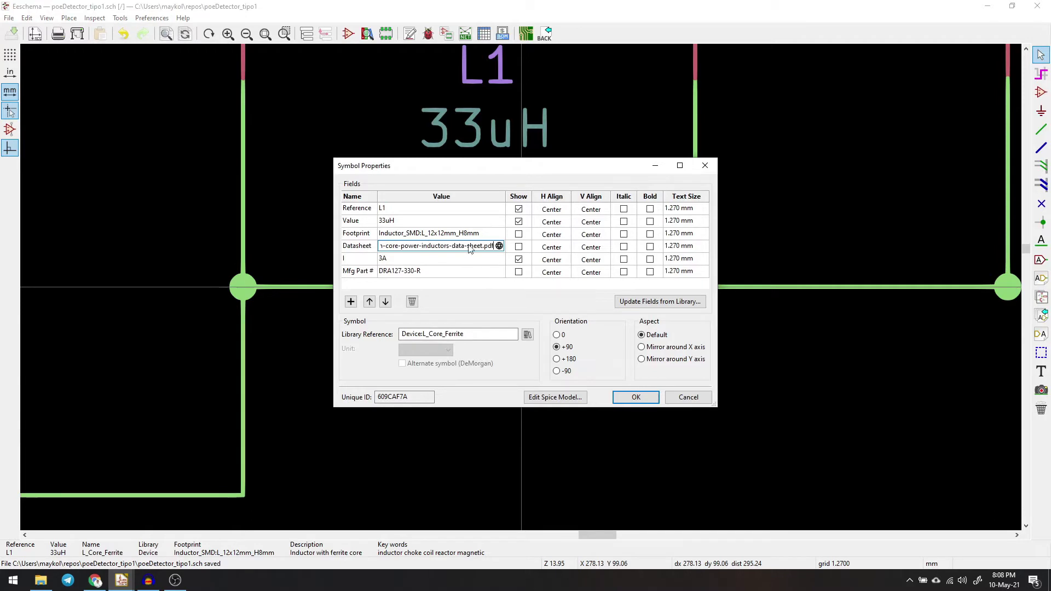
left_click(636, 396)
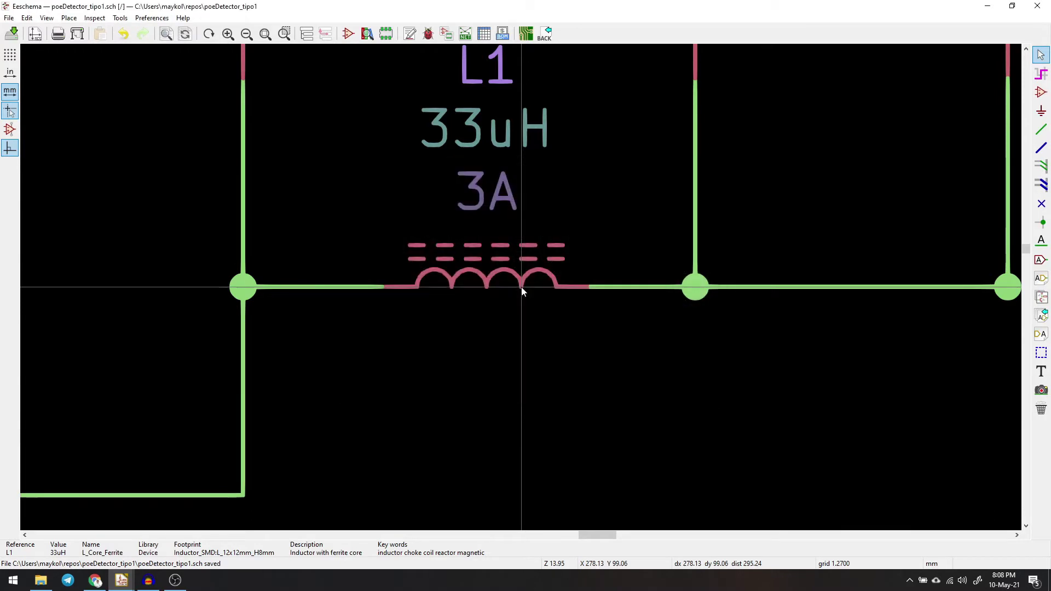
left_click(13, 34)
scroll(542, 286, "down", 3)
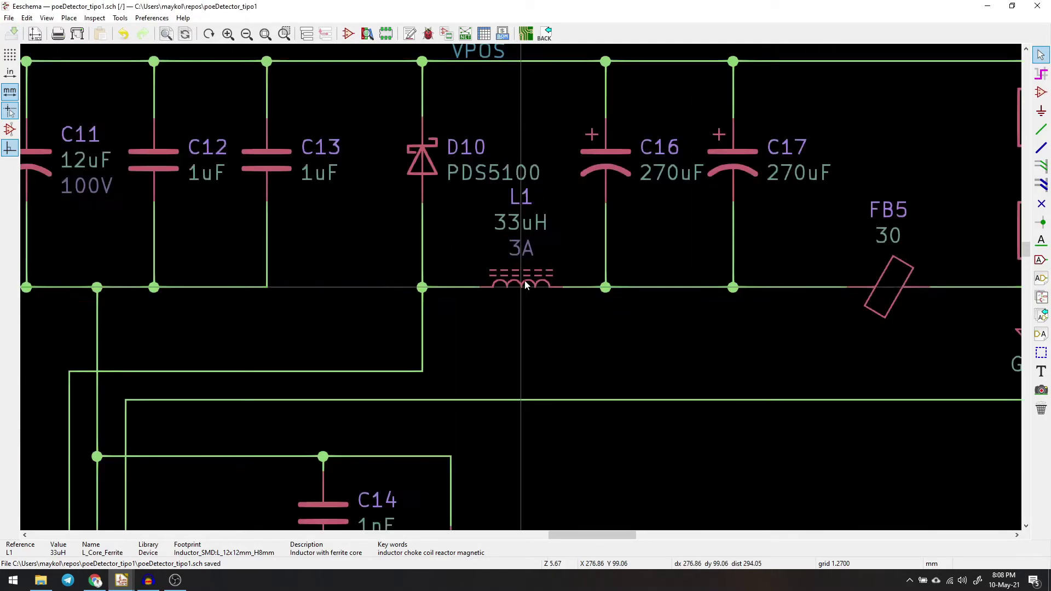
- Return to Chrome, close the inductor data sheet and look up capacitors on Digi-Key, opening the Aluminum - Polymer Capacitors category
left_click(95, 580)
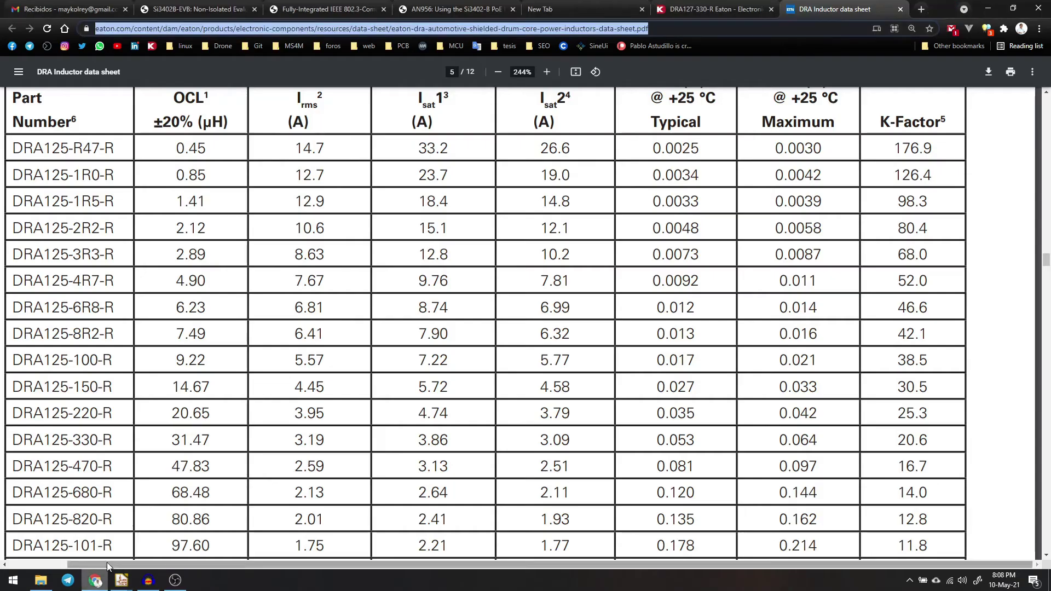
left_click(900, 9)
left_click(438, 107)
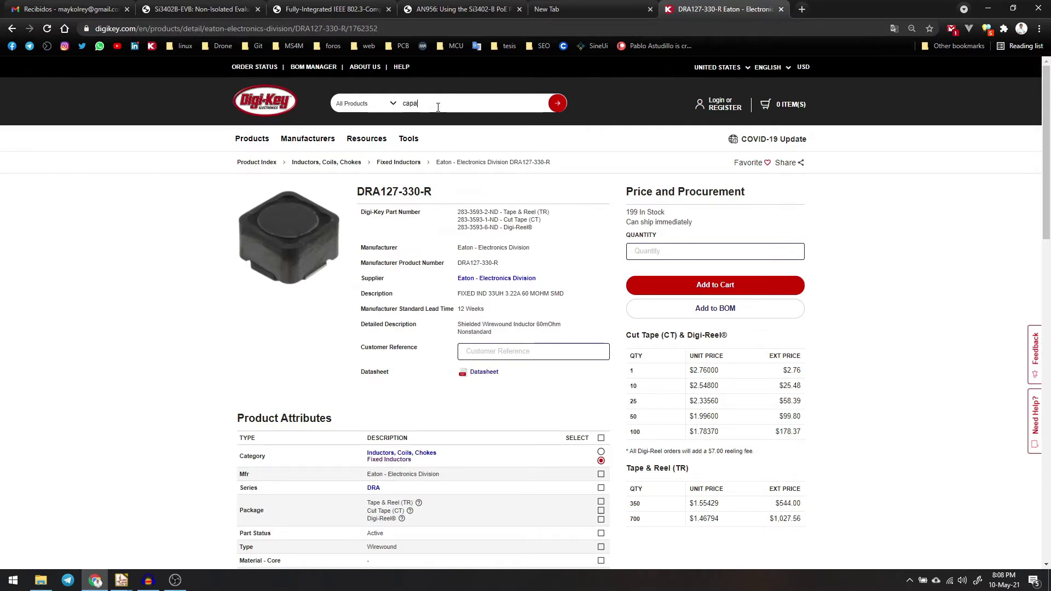
type("capa")
key("Return")
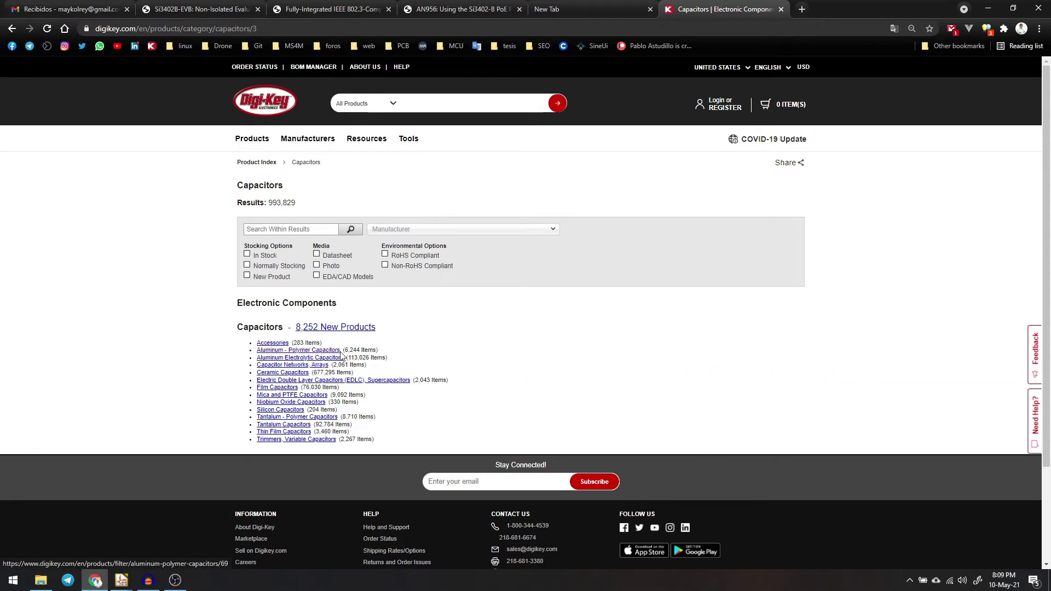
left_click(338, 351)
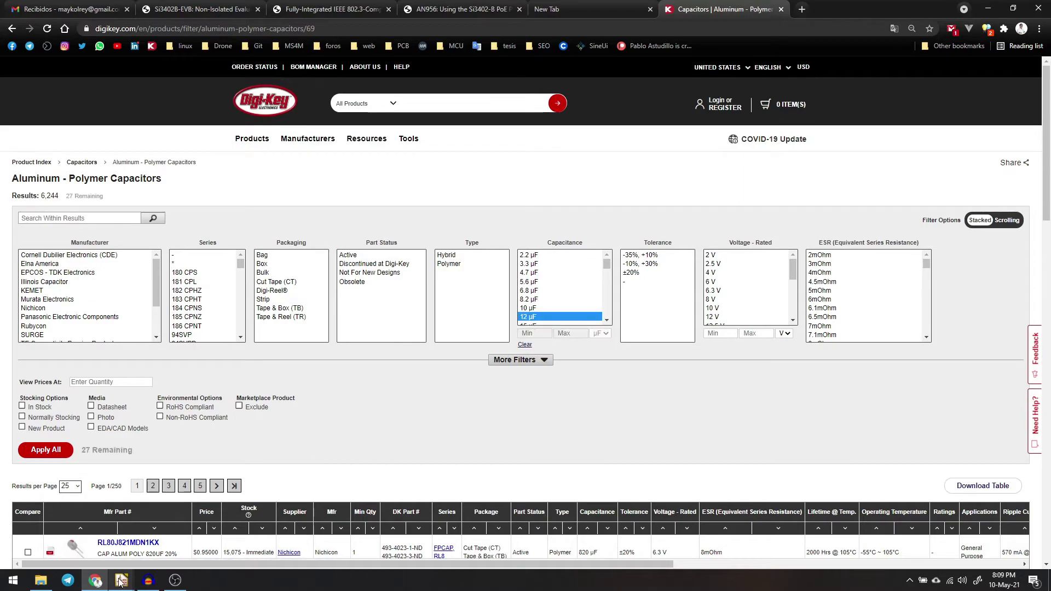
- Filter the aluminum polymer capacitors to 12 µF, In Stock, Normally Stocking and a 100 V voltage rating
left_click(95, 581)
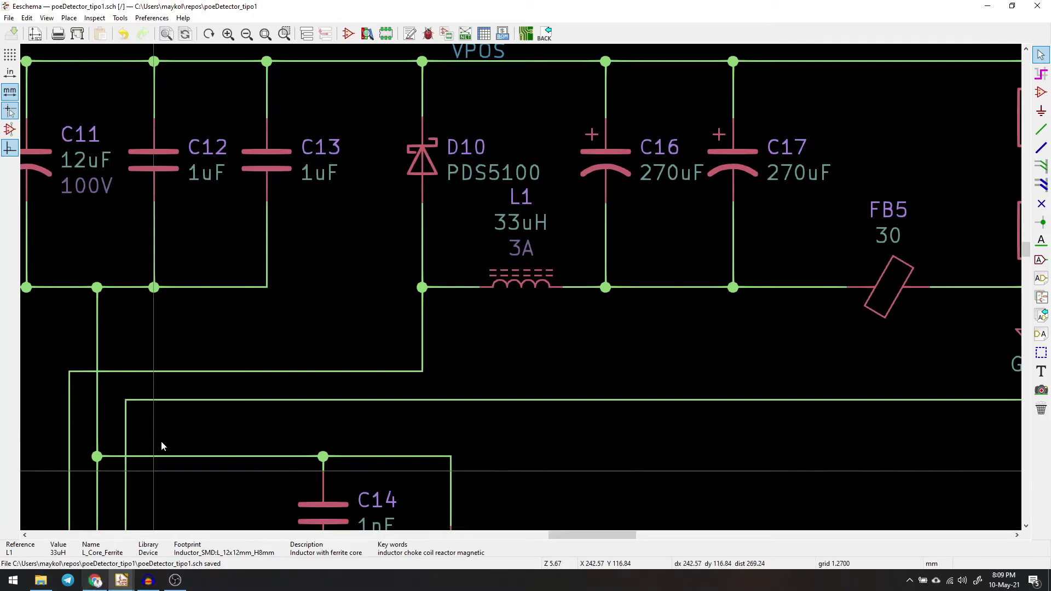
left_click(102, 583)
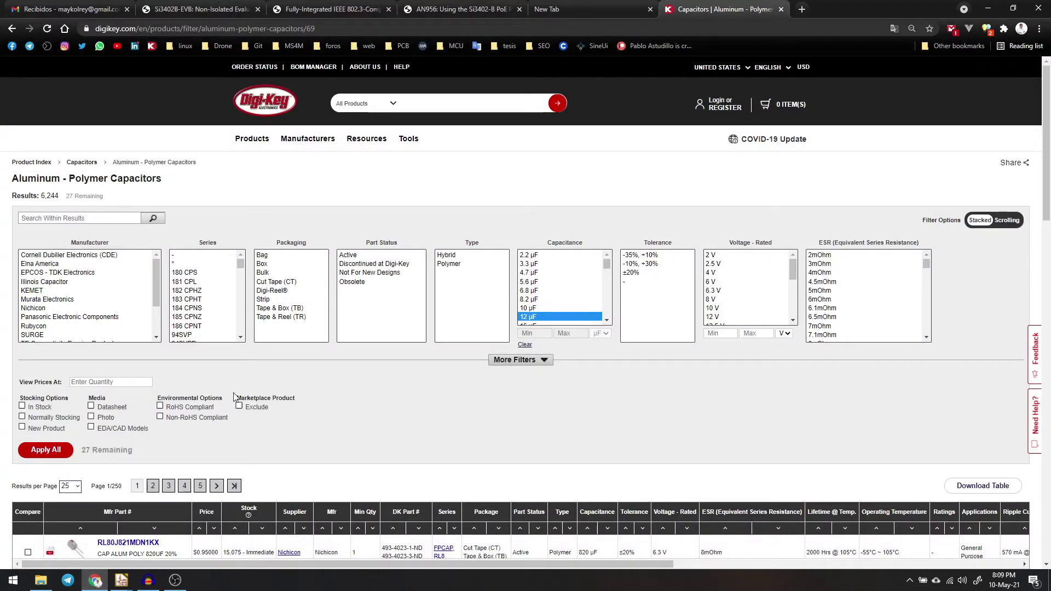
left_click(22, 406)
left_click(21, 416)
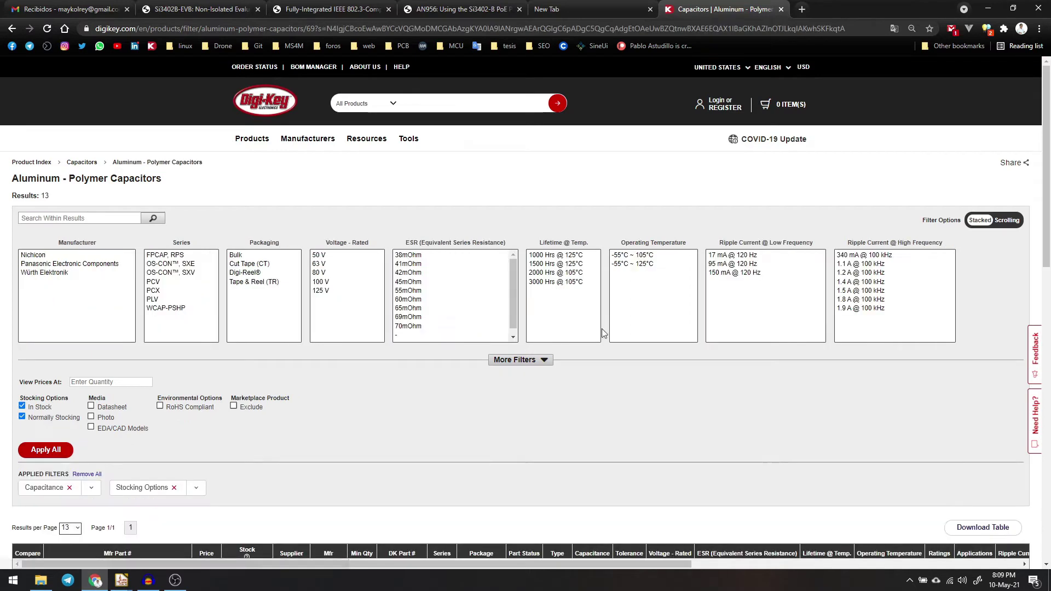
left_click(325, 282)
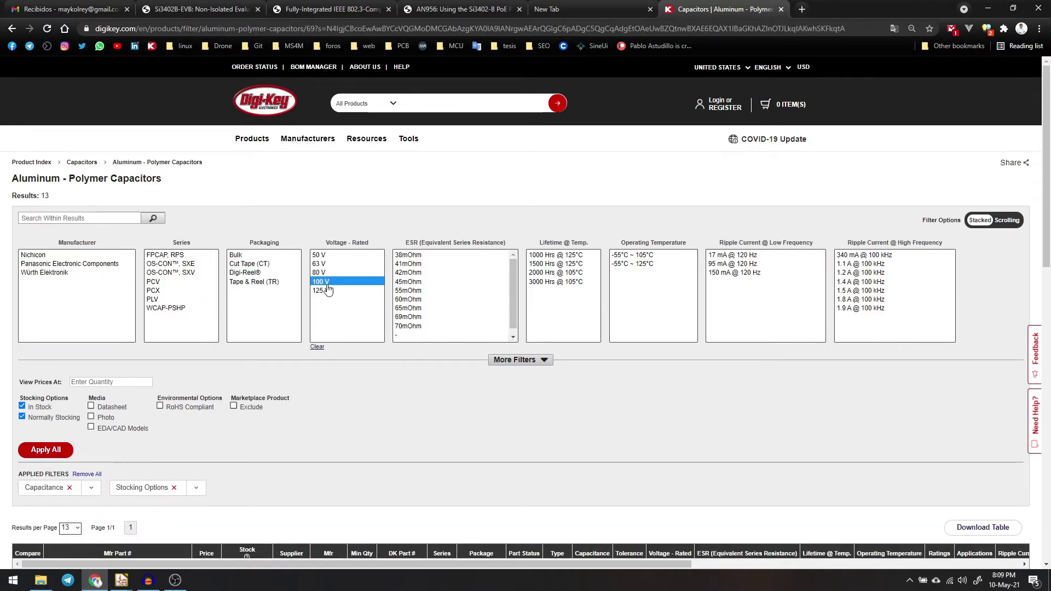
left_click(70, 450)
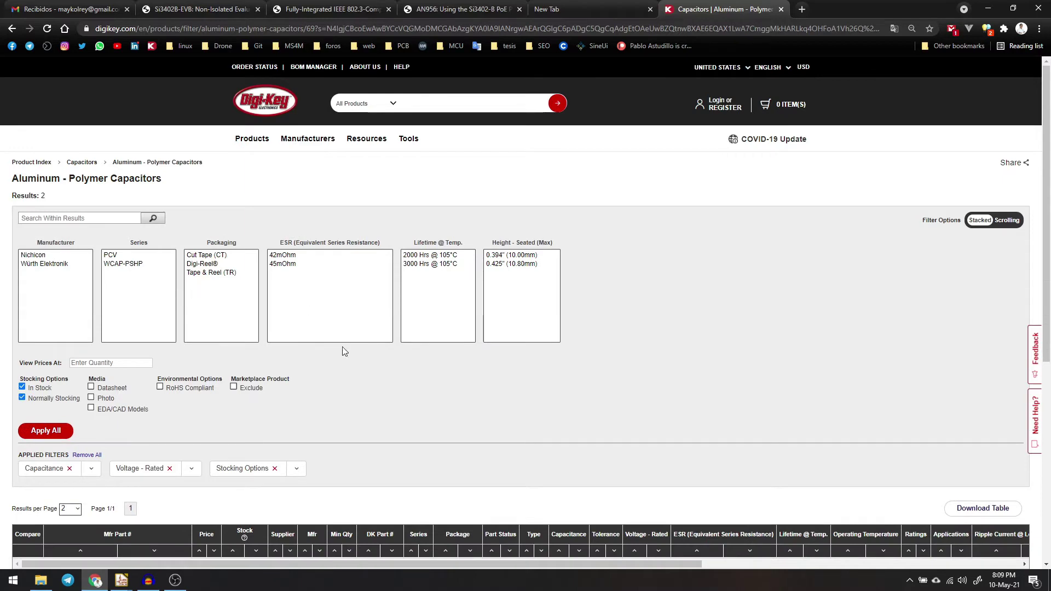
scroll(345, 351, "down", 5)
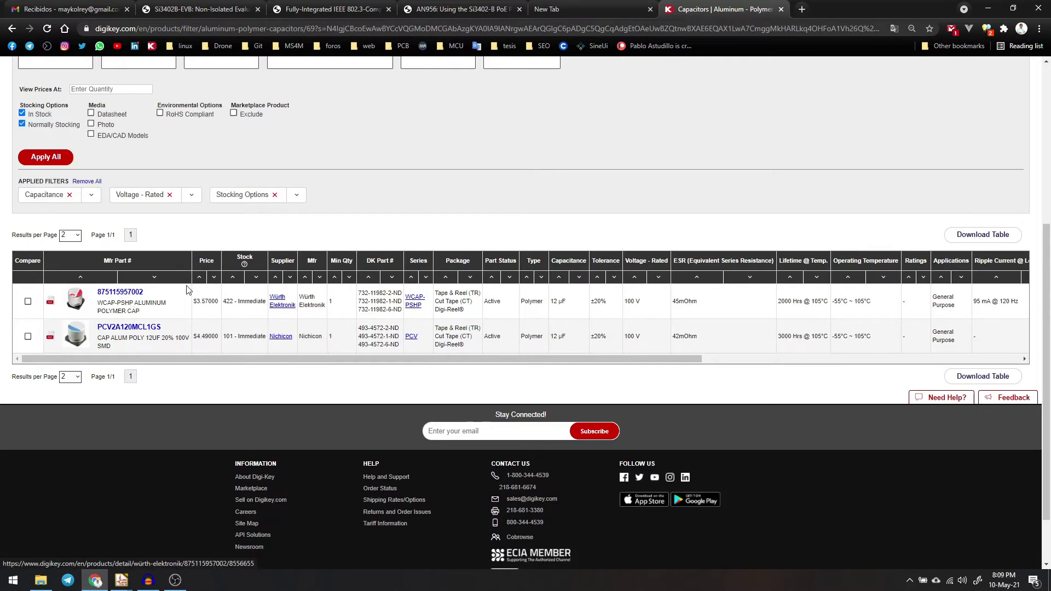
left_click(141, 294)
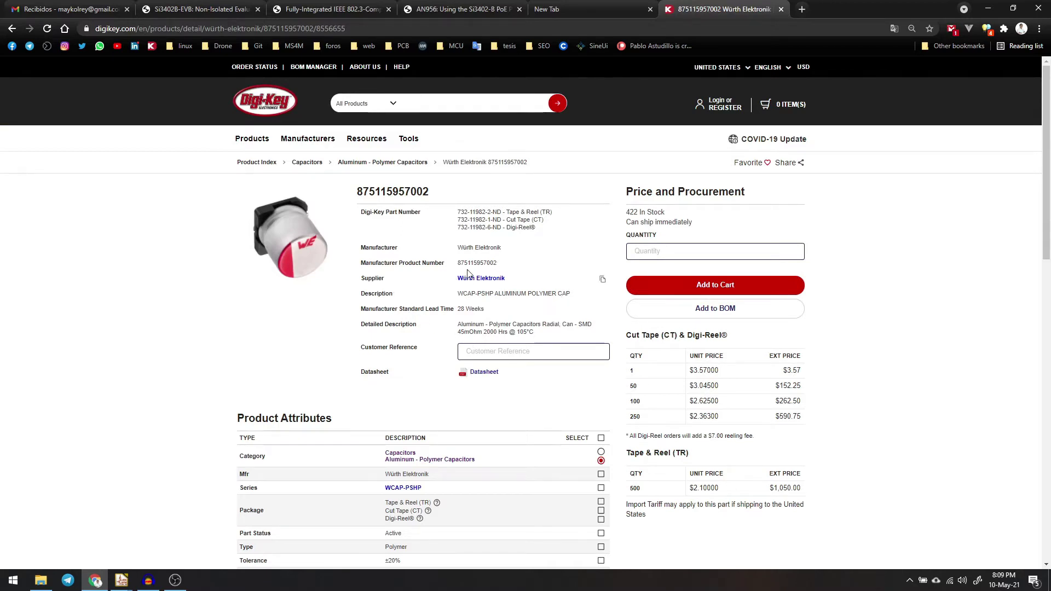
left_click_drag(458, 263, 500, 270)
left_click_drag(694, 370, 718, 372)
left_click(597, 8)
left_click(692, 5)
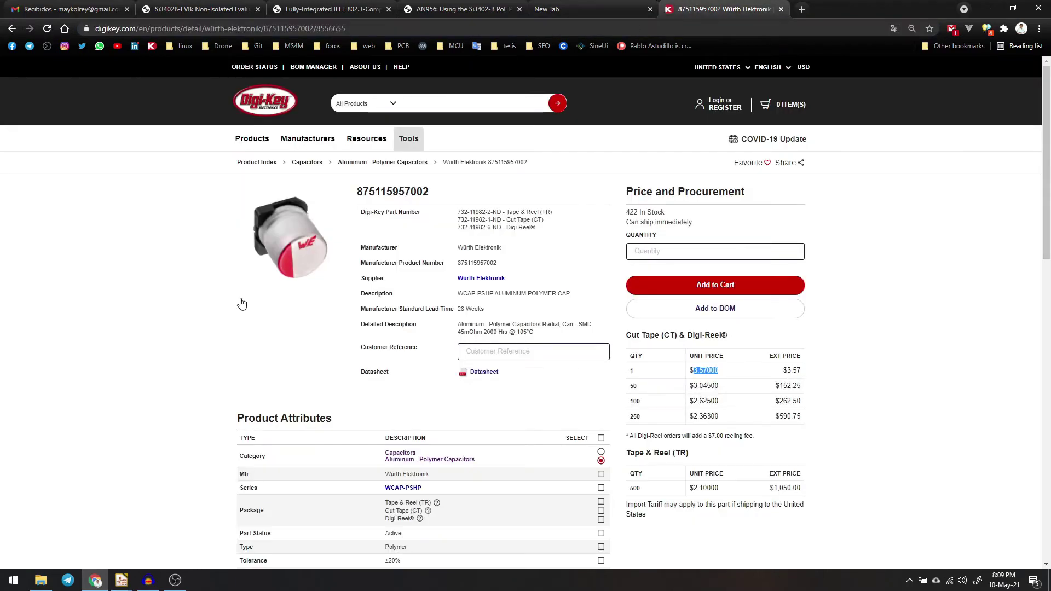
- Switch to Eeschema and examine capacitors C10 to C13 between the VPOS and HSO nets
mouse_move(122, 578)
left_click(176, 546)
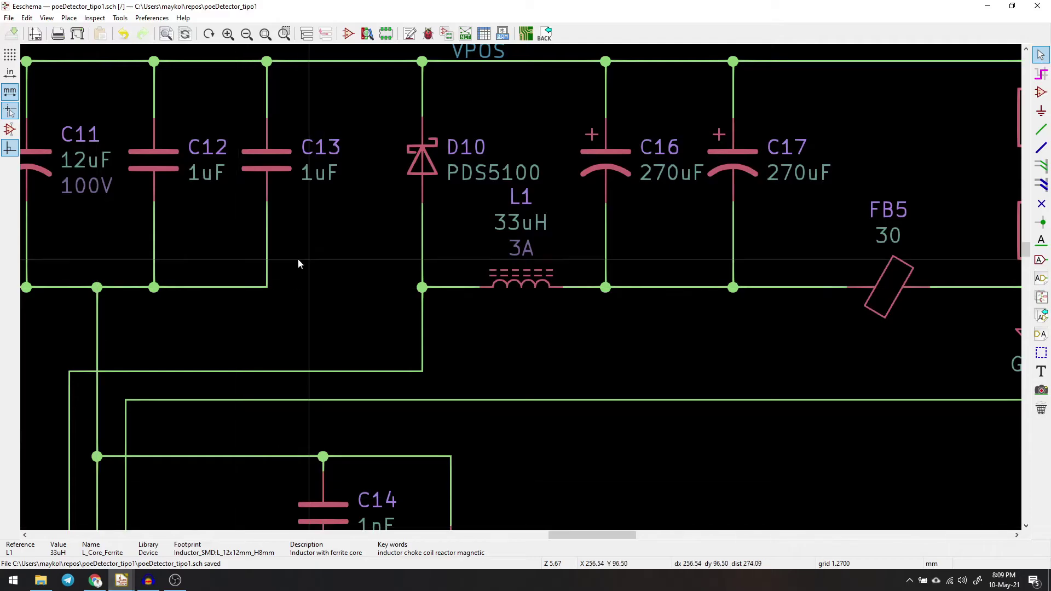
scroll(498, 276, "down", 1)
scroll(473, 332, "up", 2)
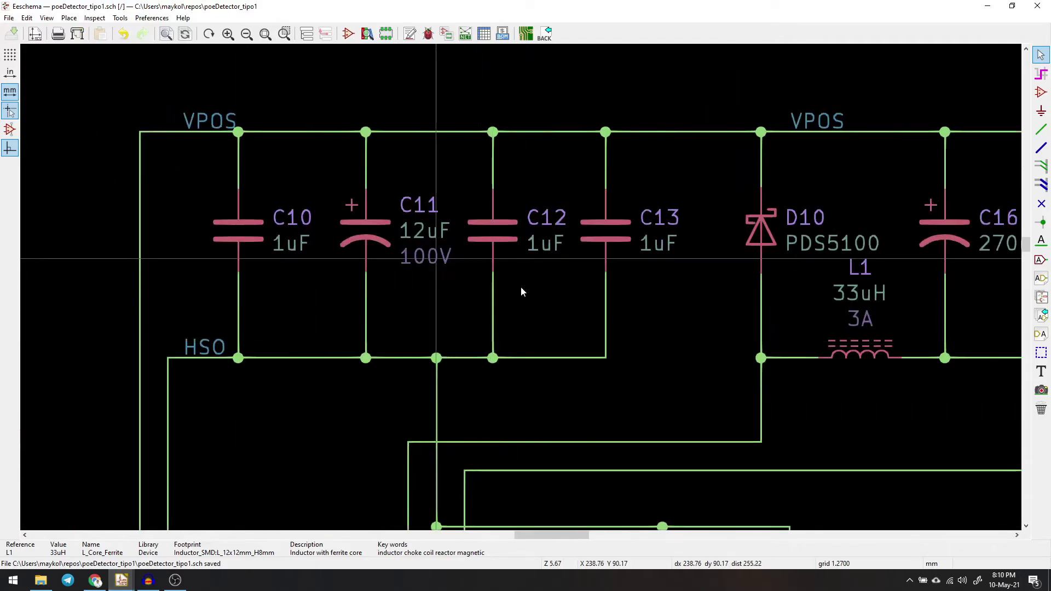
scroll(520, 287, "up", 1)
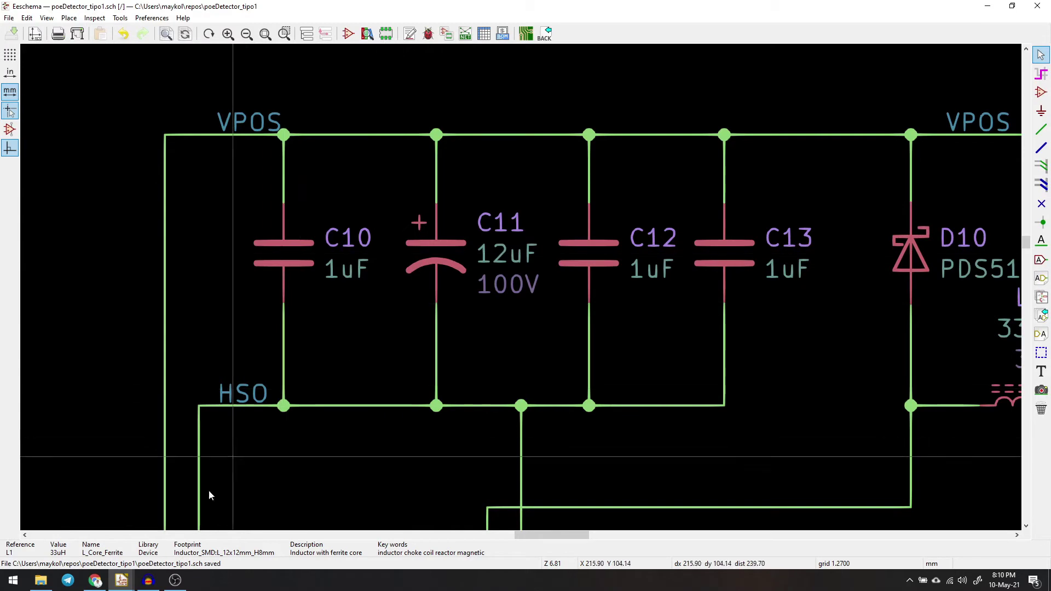
- Switch to Chrome, go back to the filtered capacitor results and remove the rated-voltage filter
left_click(95, 580)
key("alt+Left")
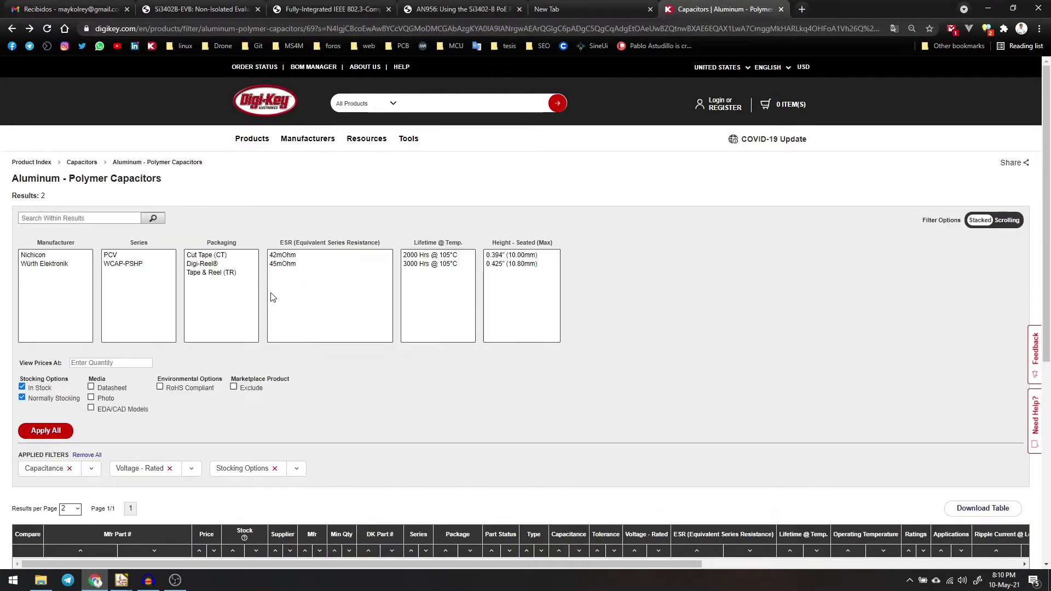
scroll(353, 299, "down", 3)
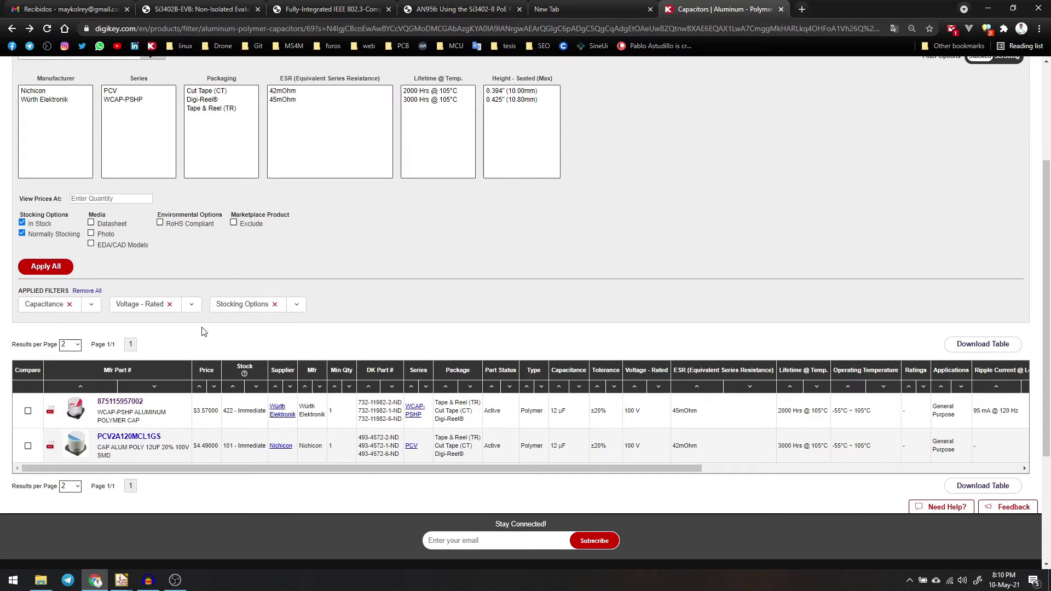
left_click(179, 307)
scroll(401, 281, "up", 3)
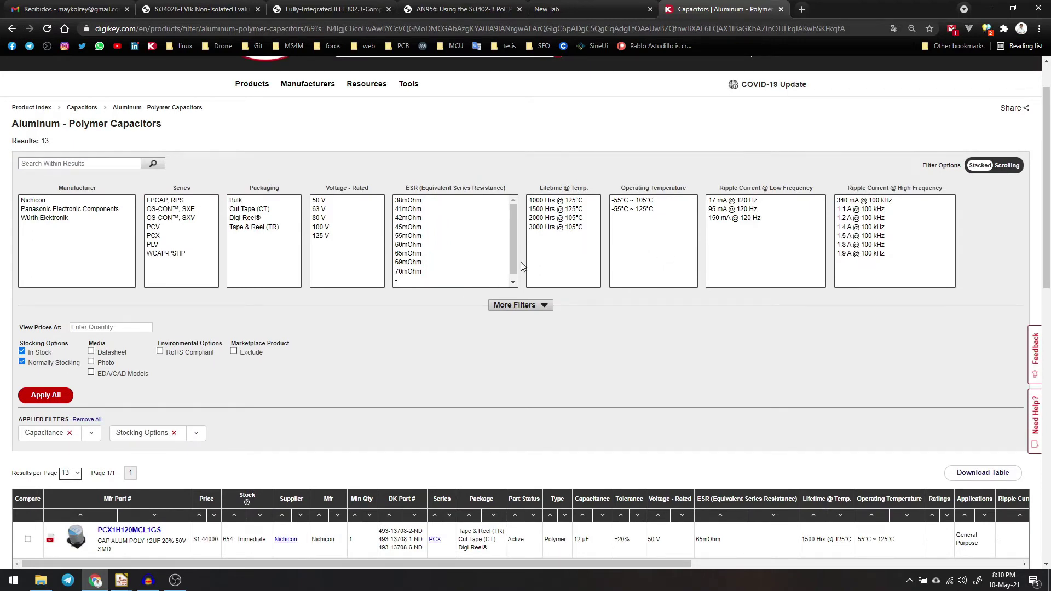
- Show the additional filters and restrict the 12 µF capacitors to the Through Hole mounting type
left_click(549, 310)
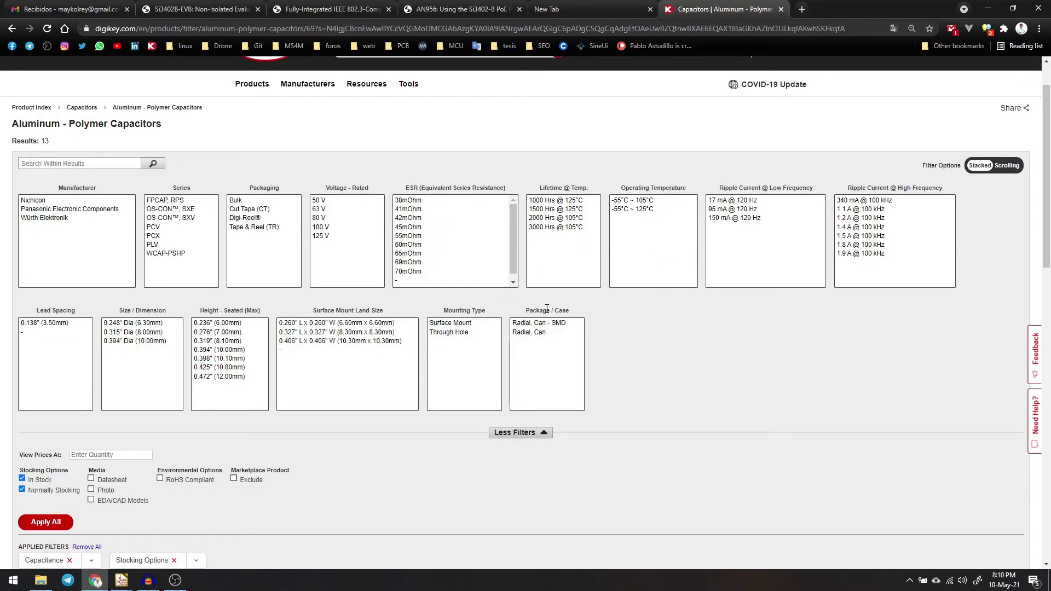
left_click(448, 332)
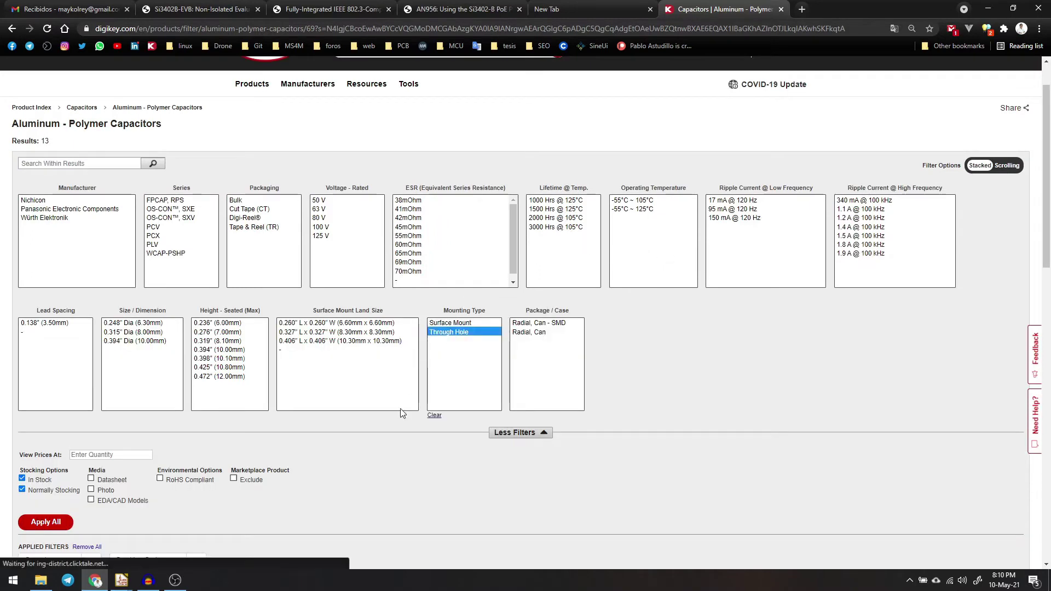
left_click(46, 522)
scroll(366, 401, "down", 3)
scroll(367, 401, "down", 1)
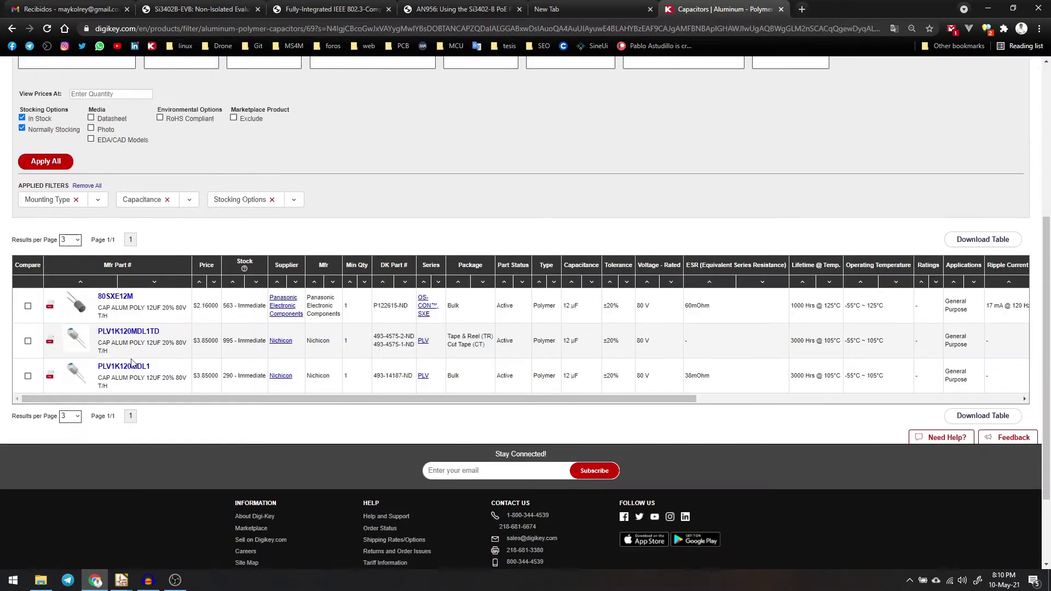
- Preview the photos of the Nichicon PLV capacitors in the results and remove the Capacitance filter
mouse_move(75, 339)
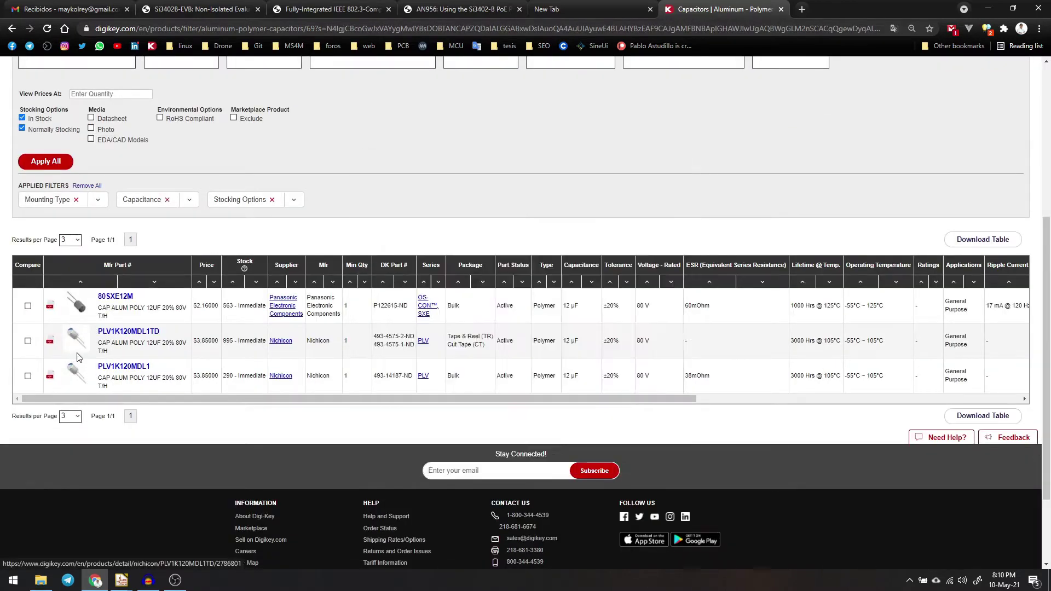
mouse_move(83, 382)
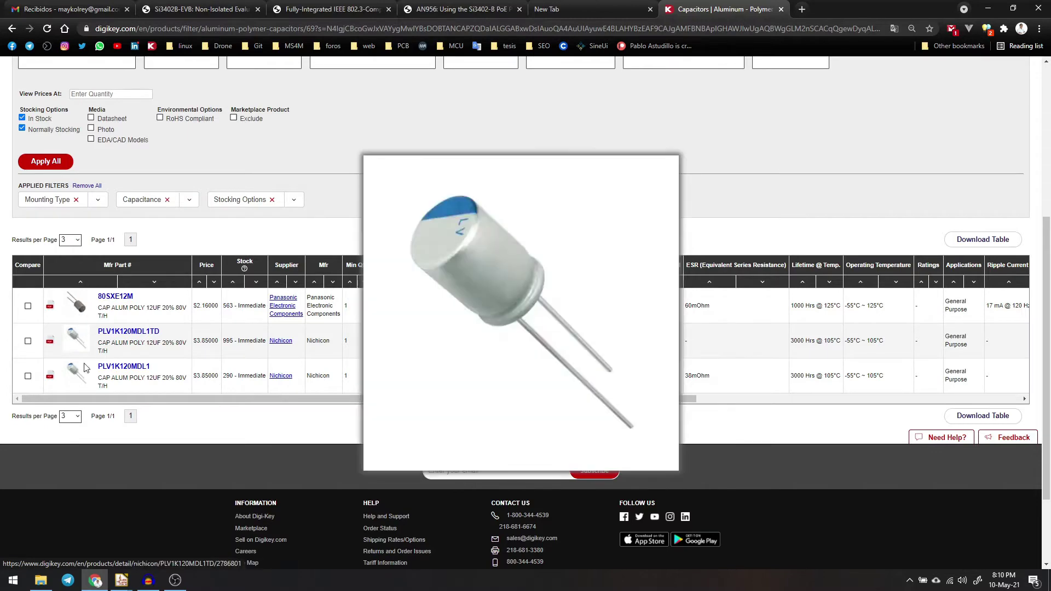
scroll(401, 303, "up", 2)
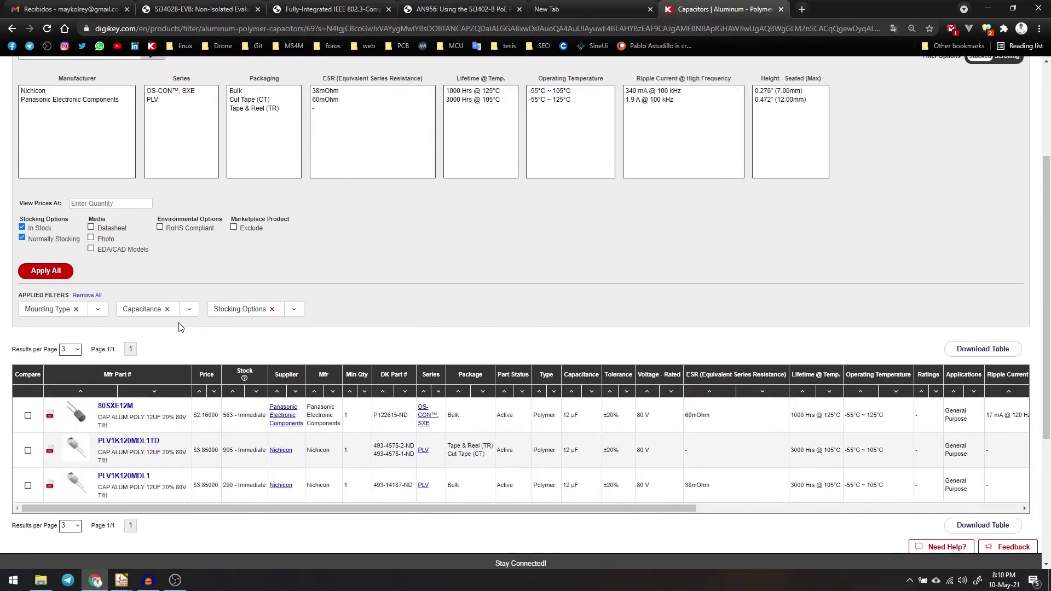
left_click(167, 309)
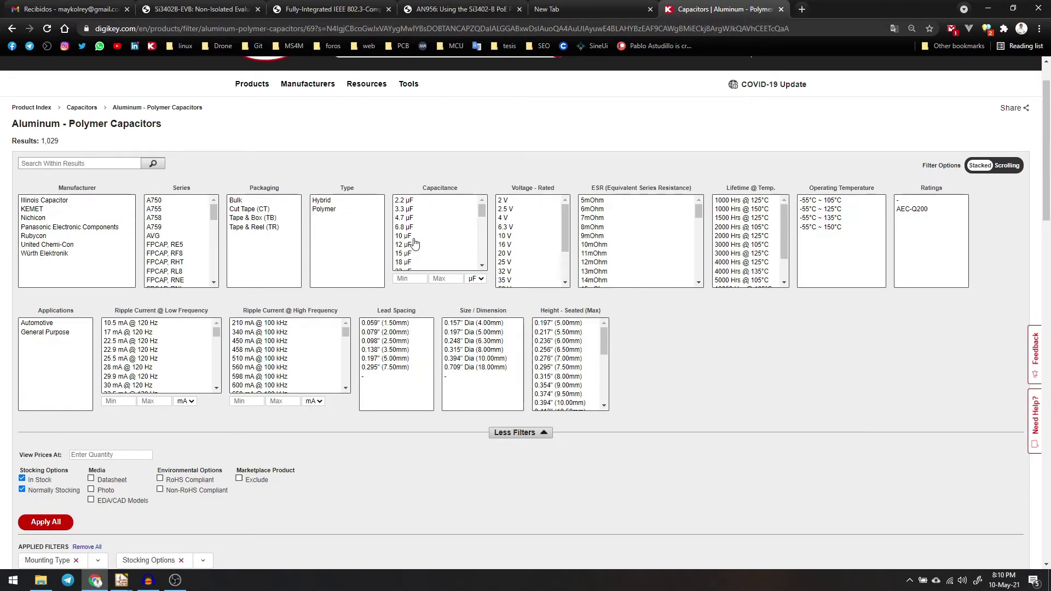
- Filter the through-hole polymer capacitors to 10, 12, 15 and 18 µF and sort the results by ascending price
left_click_drag(414, 243, 418, 266)
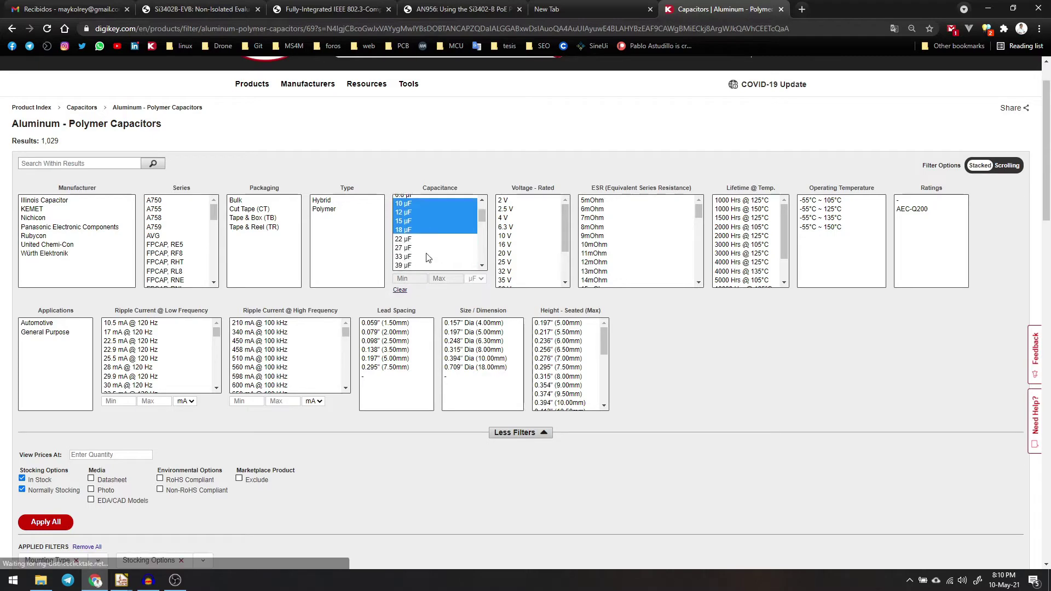
left_click(45, 521)
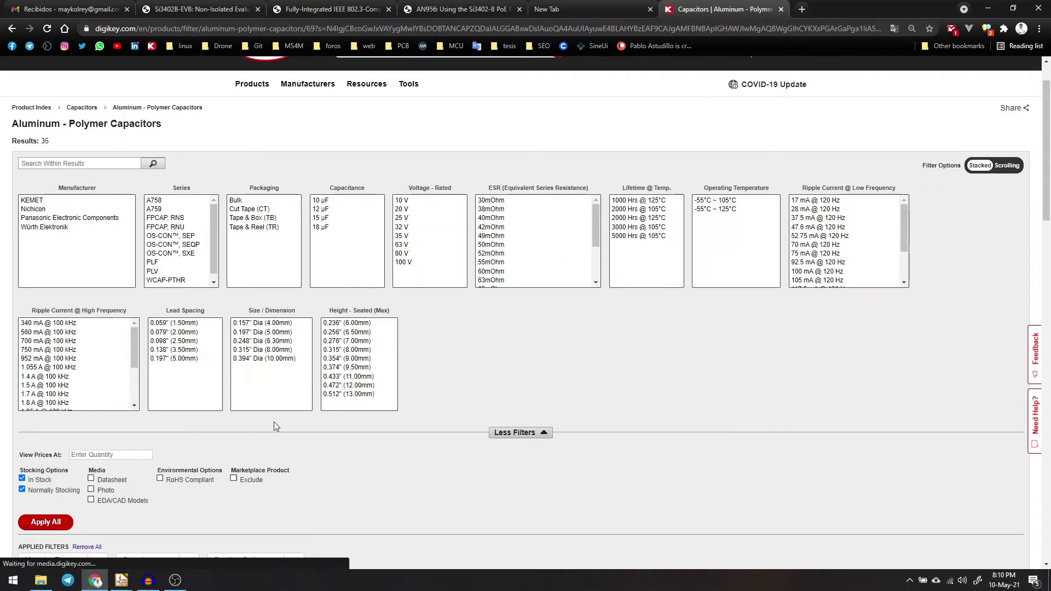
scroll(275, 426, "down", 7)
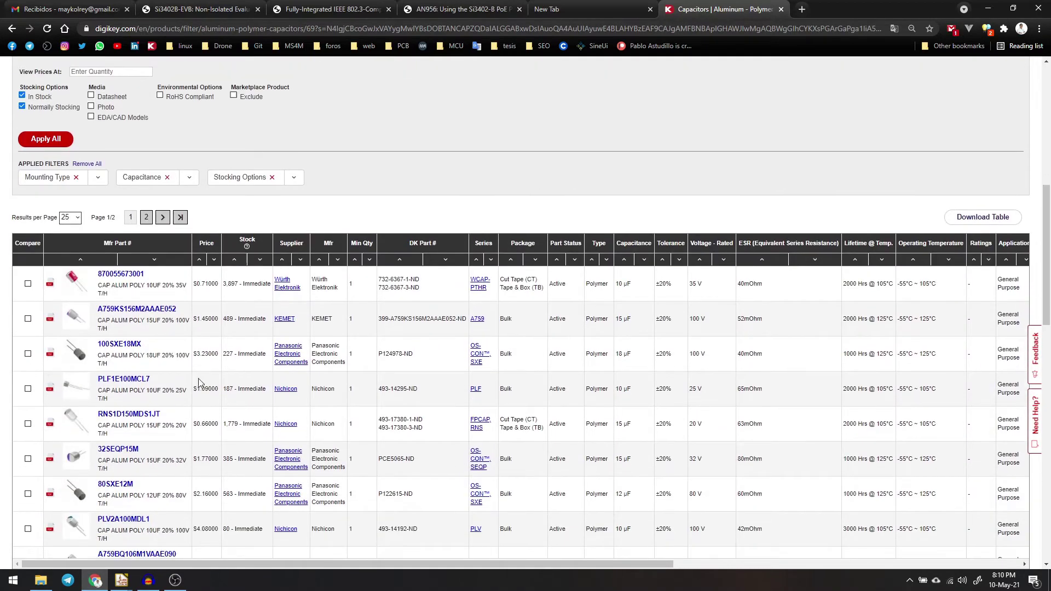
left_click(199, 261)
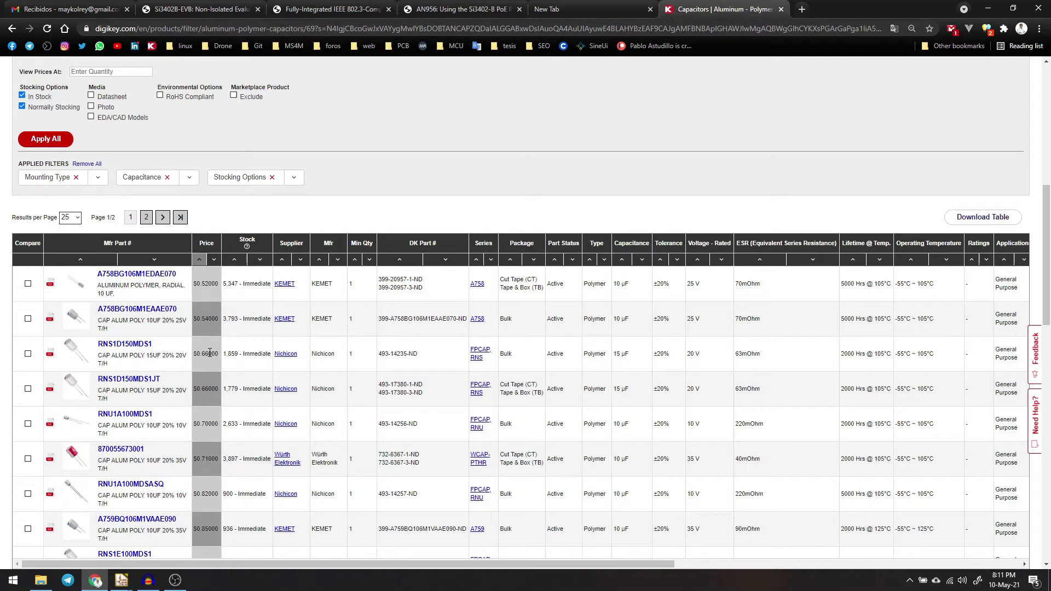
- Restrict the capacitor results to rated voltages of 80 V and 100 V
scroll(189, 335, "up", 3)
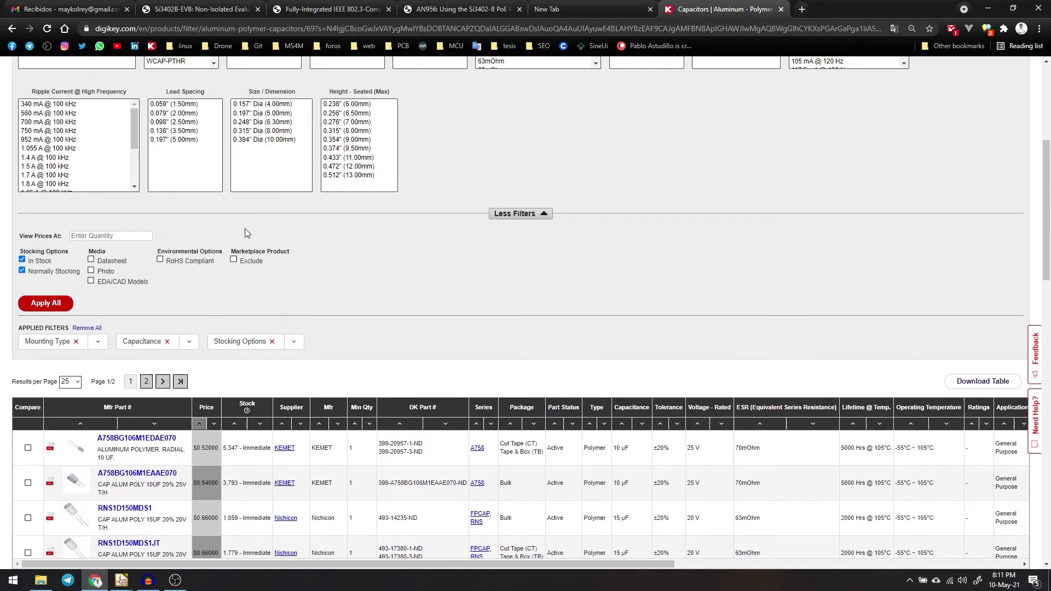
scroll(133, 278, "up", 3)
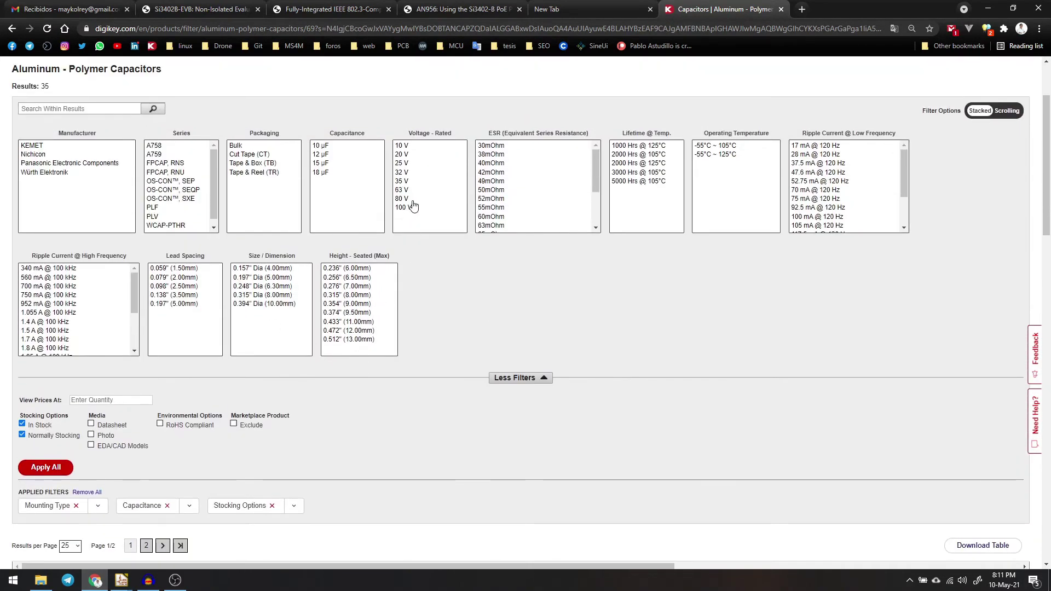
left_click_drag(413, 206, 405, 198)
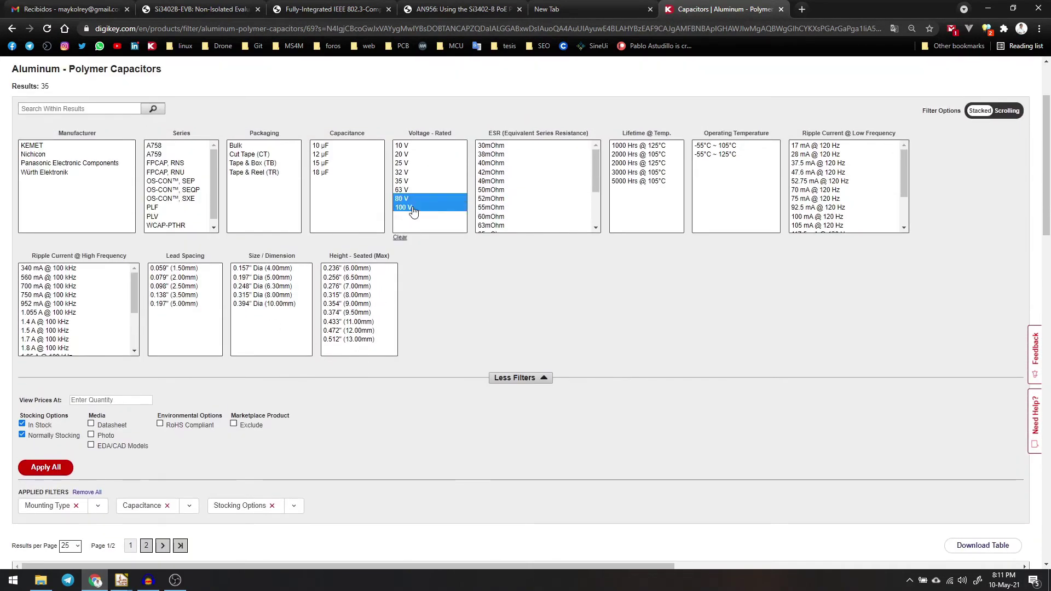
left_click(46, 468)
- Compare the prices, capacitances and voltage ratings of the filtered through-hole capacitors
scroll(446, 359, "down", 2)
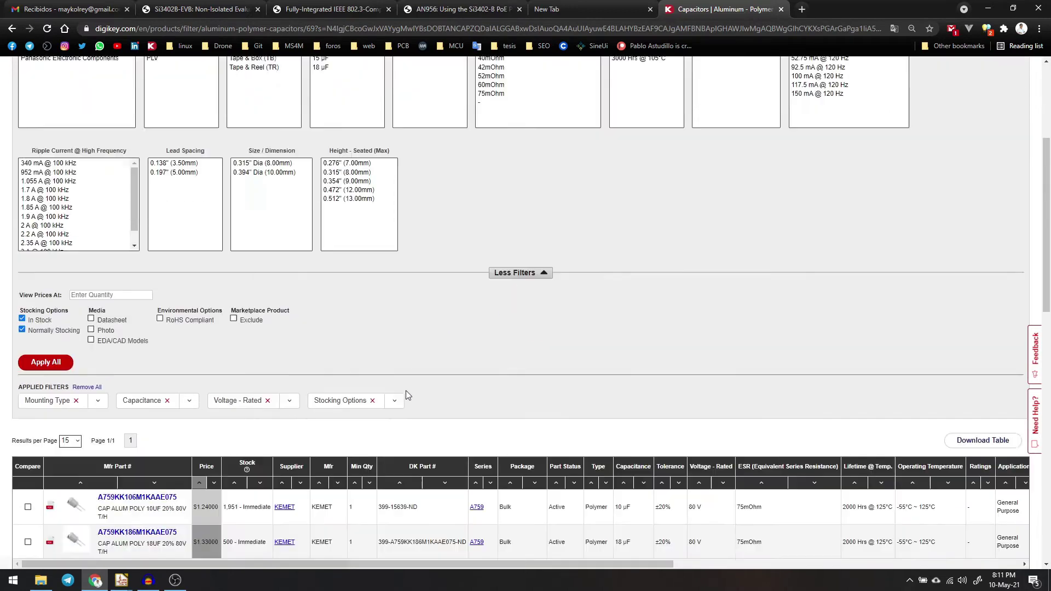
scroll(406, 389, "down", 3)
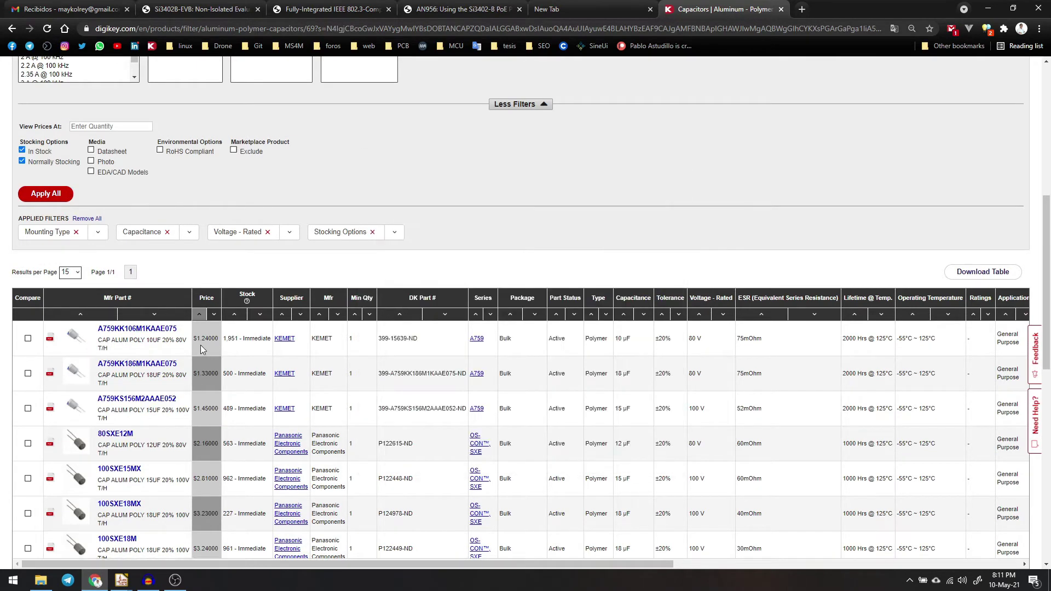
scroll(200, 344, "down", 4)
scroll(181, 339, "up", 1)
scroll(164, 334, "down", 5)
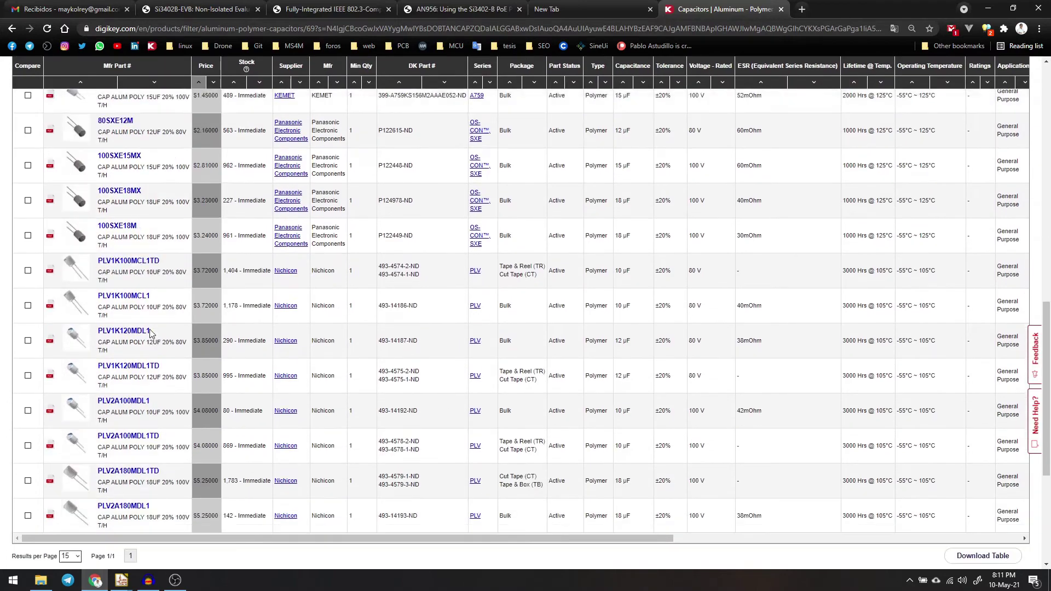
scroll(151, 332, "up", 5)
scroll(164, 340, "up", 6)
scroll(284, 372, "down", 2)
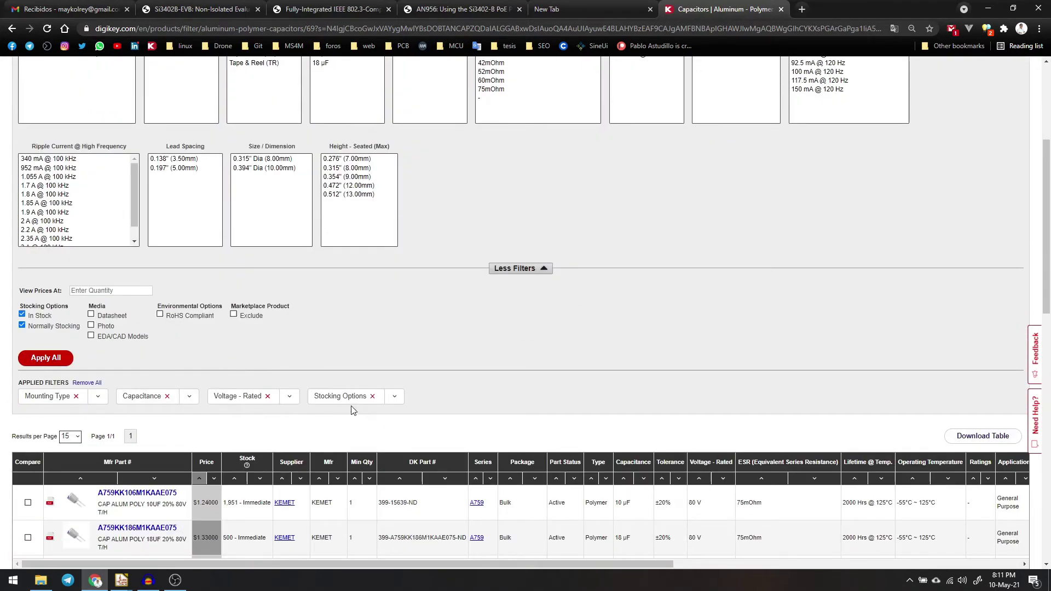
- Replace the Through Hole mounting filter with Surface Mount and review the prices of the matching capacitors
left_click(77, 396)
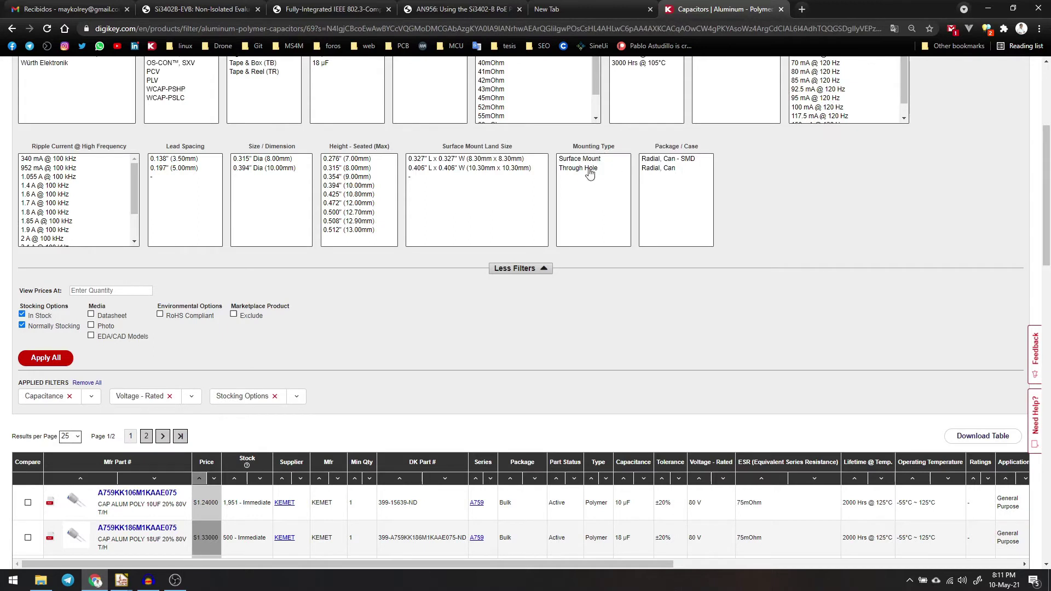
left_click(590, 168)
left_click(592, 158, "ctrl")
left_click(590, 169, "ctrl")
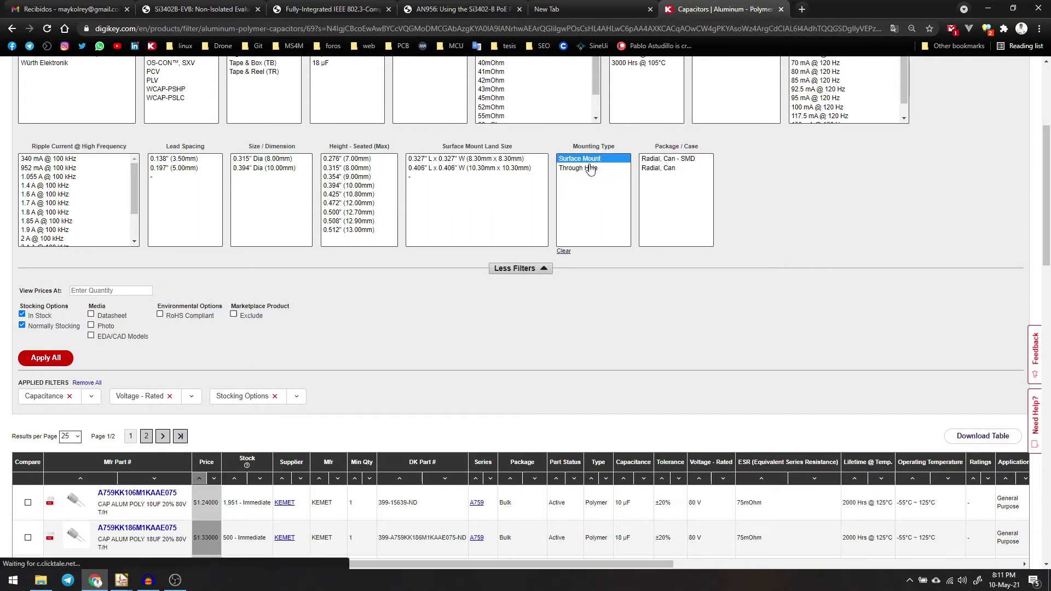
left_click(46, 358)
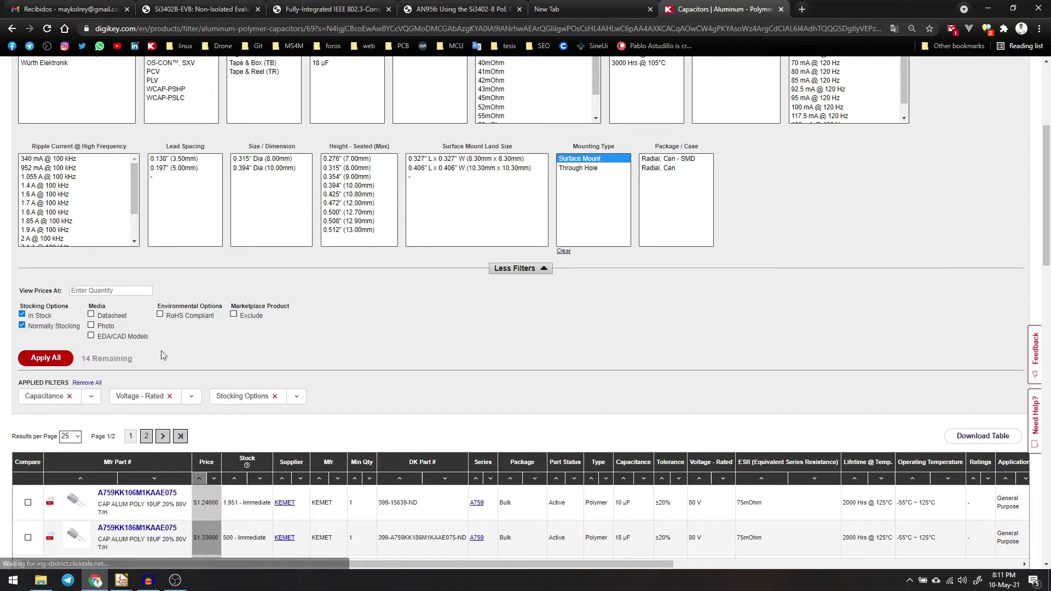
scroll(329, 355, "down", 4)
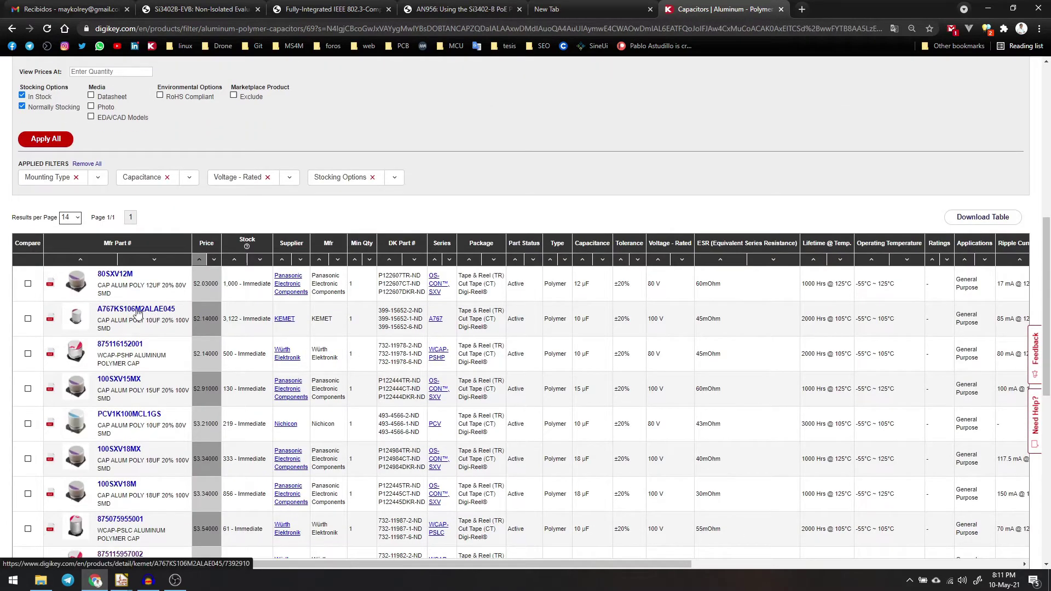
scroll(132, 449, "down", 3)
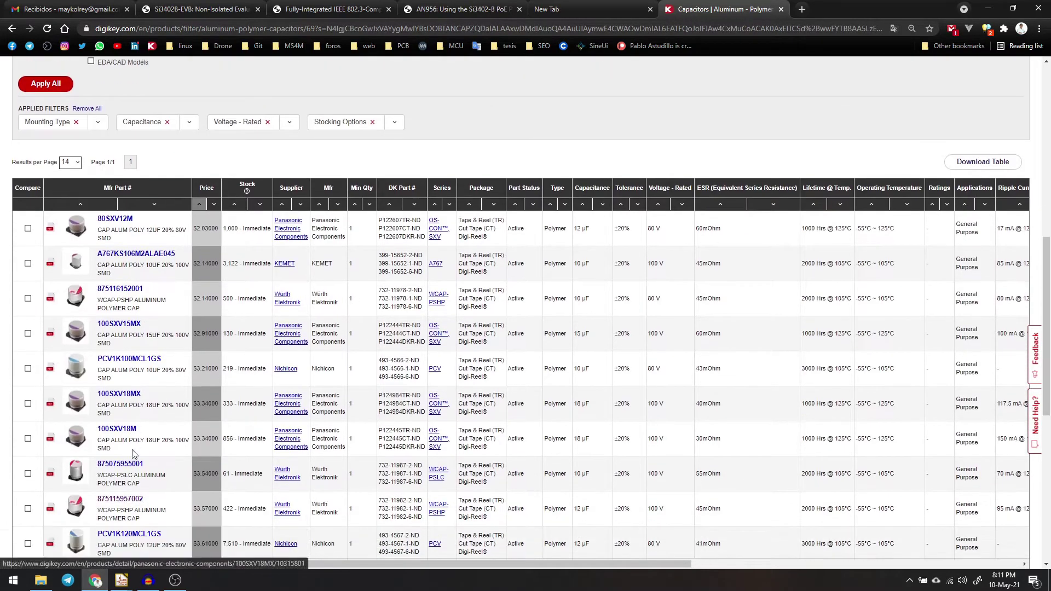
scroll(132, 447, "up", 3)
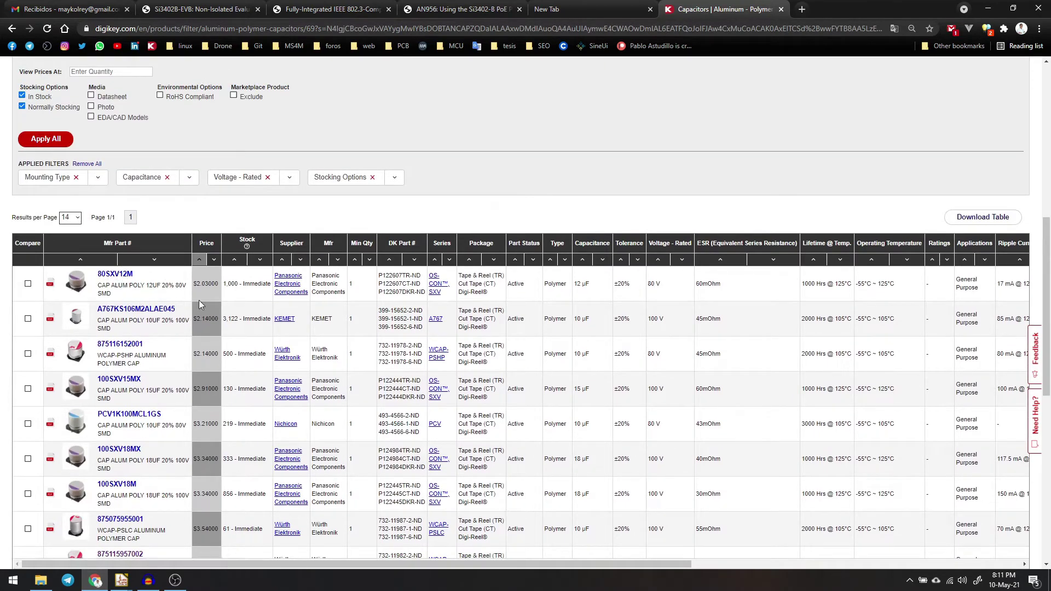
- Go back to the previous results and apply the Through Hole mounting type in place of Surface Mount
left_click(12, 29)
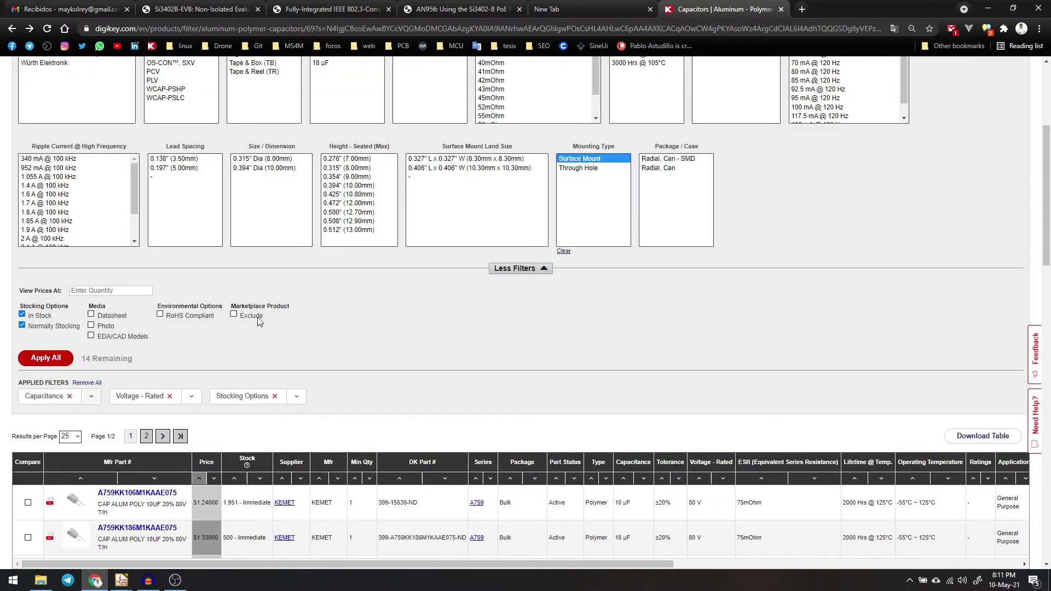
left_click(588, 168)
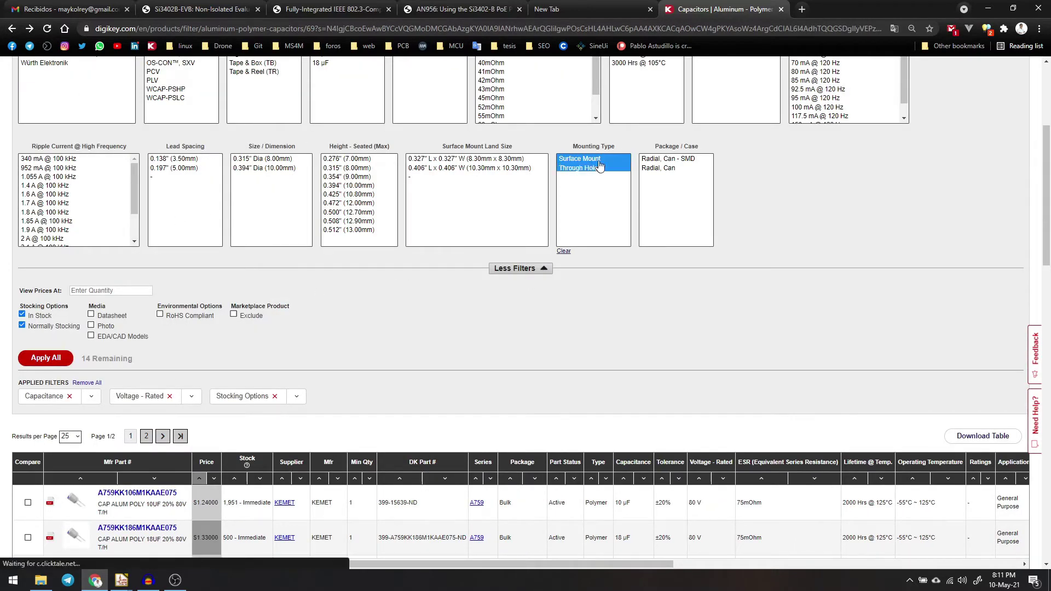
left_click(45, 358)
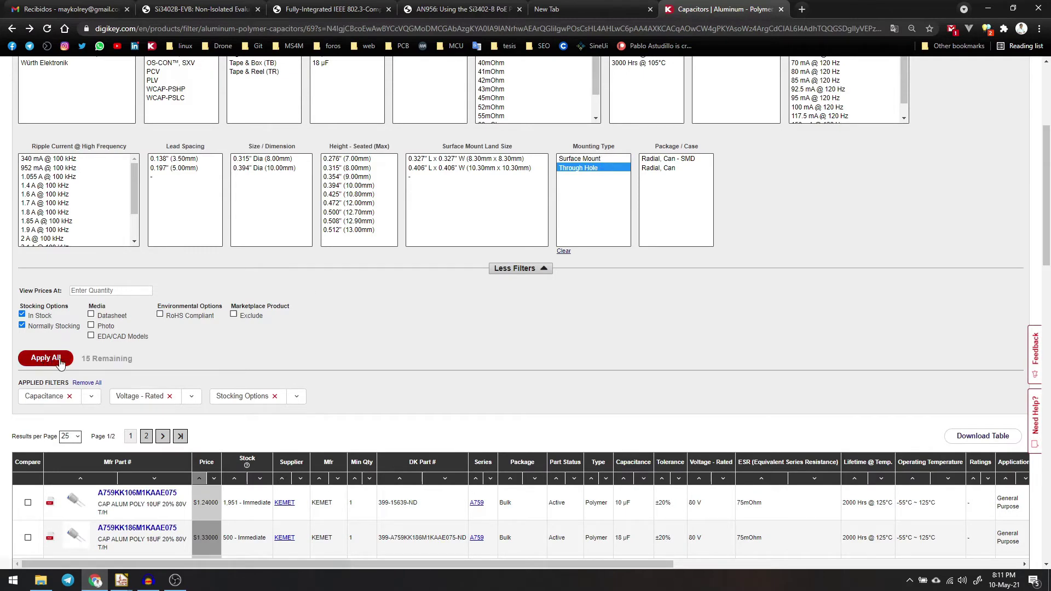
scroll(227, 356, "down", 3)
scroll(187, 345, "down", 1)
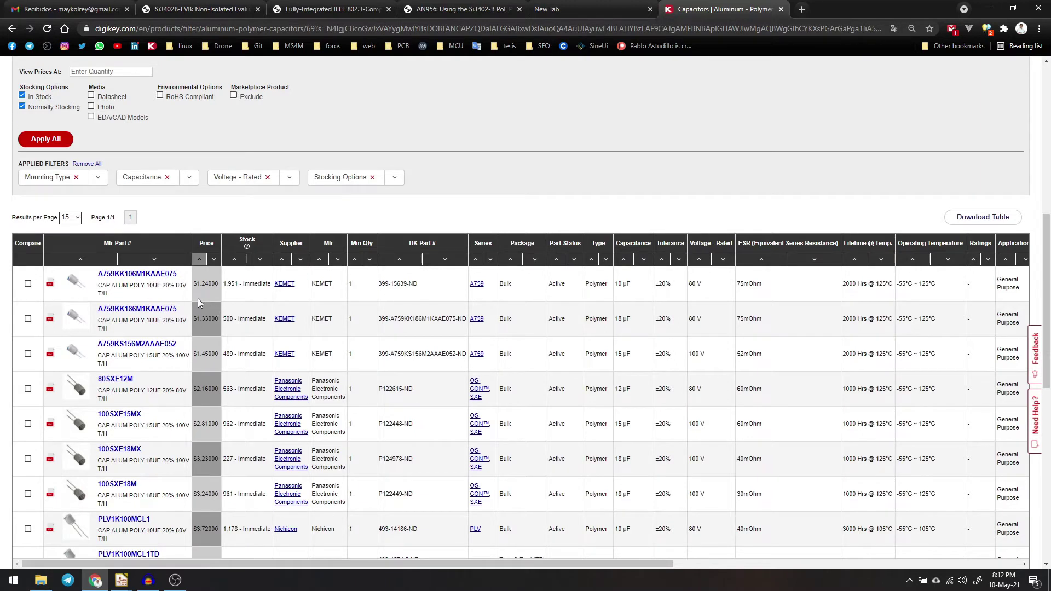
- Copy the part number from KEMET A759KK106M1KAAE075's product page and enter it as C11's Mfg Part # in Eeschema
left_click(164, 279)
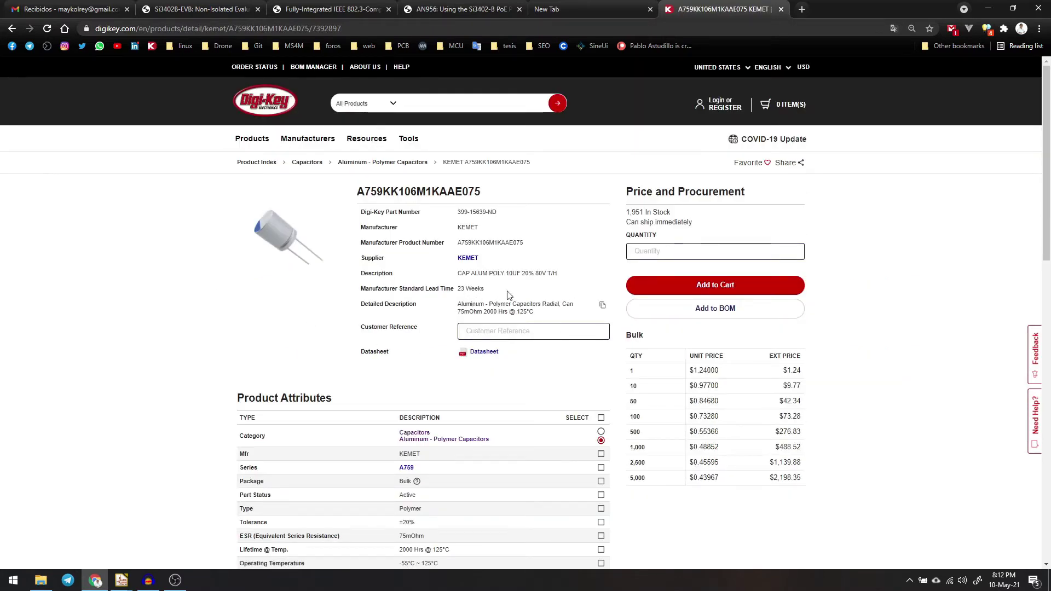
left_click(602, 247)
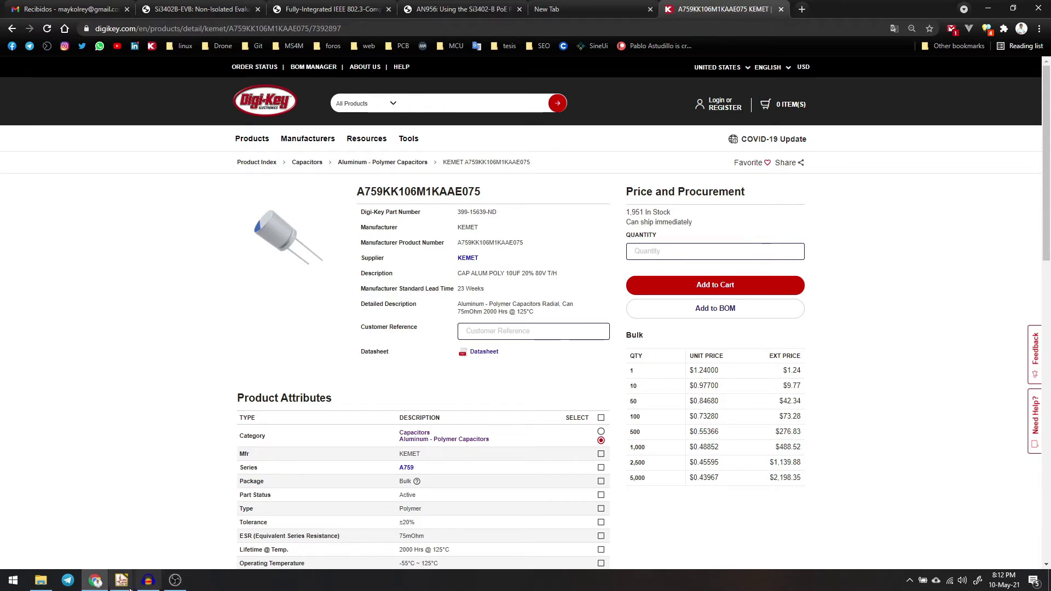
mouse_move(121, 580)
left_click(181, 525)
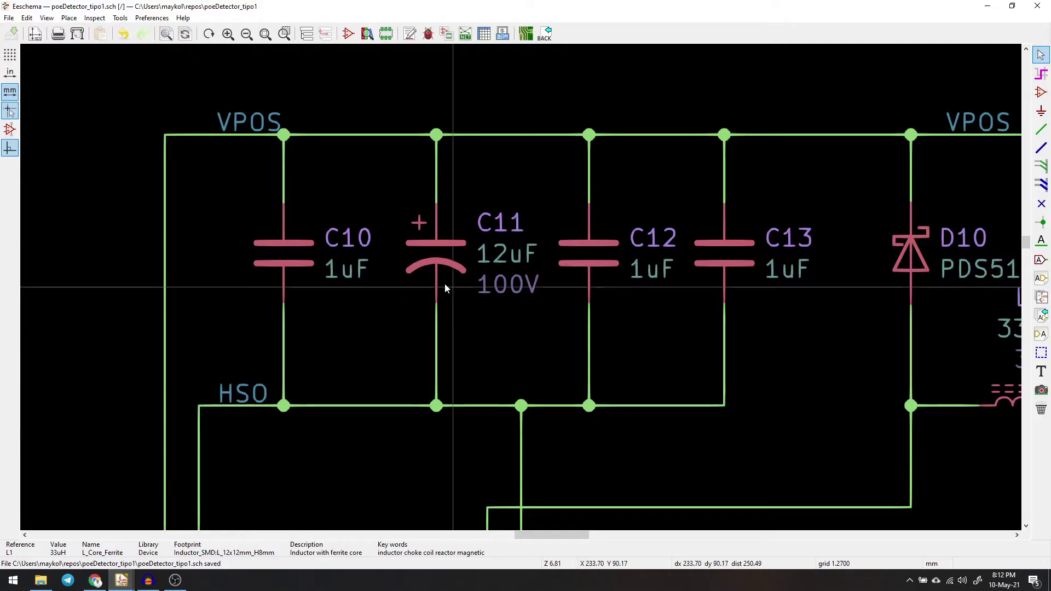
double_click(435, 252)
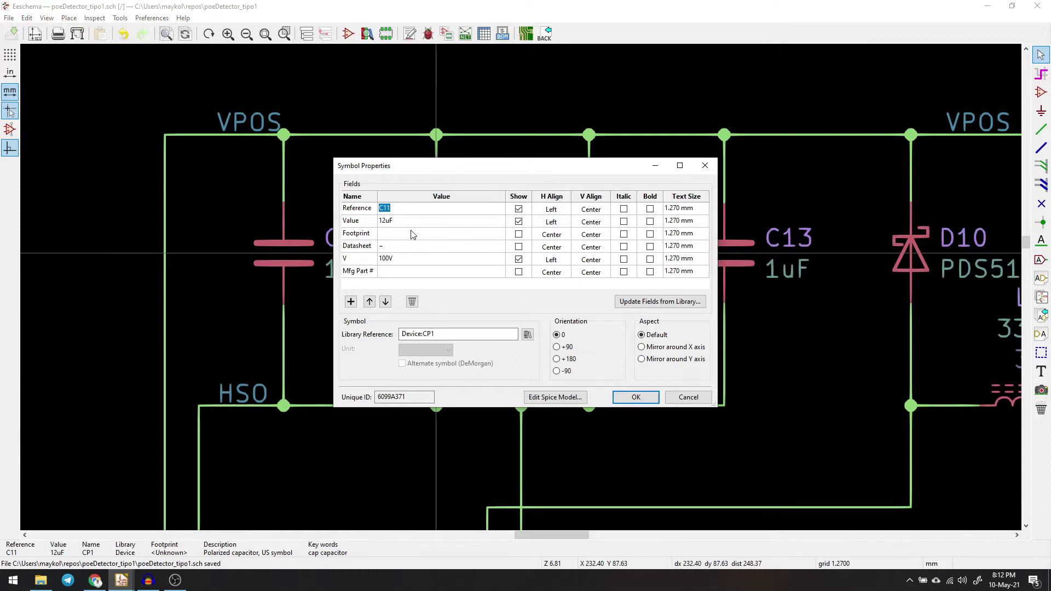
left_click(426, 232)
left_click(391, 272)
key("ctrl+v")
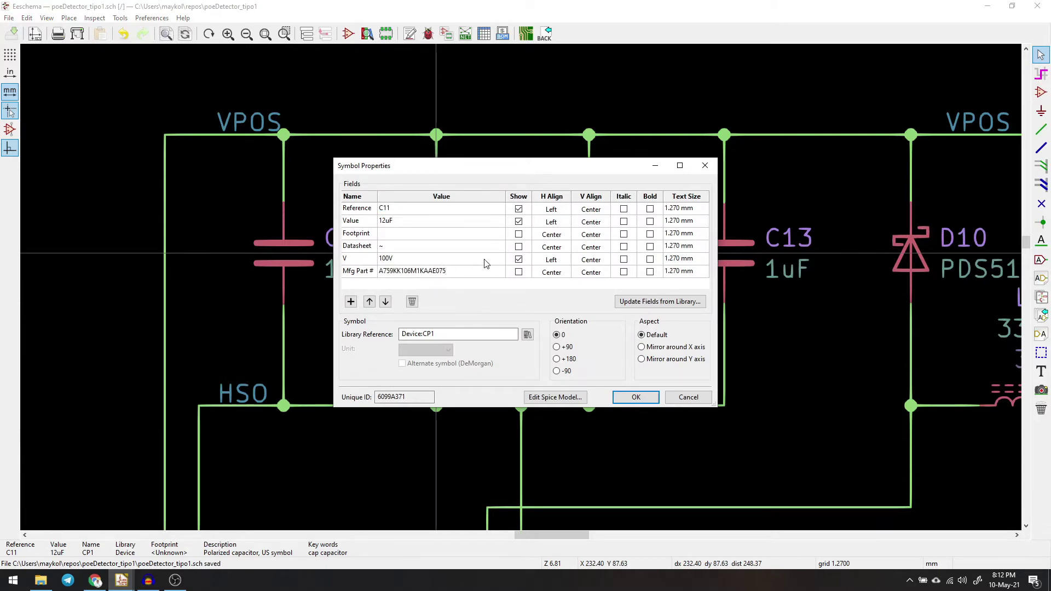
- Switch to Chrome and check the KEMET capacitor's diameter and lead spacing in its product attributes for C11's footprint
left_click(417, 238)
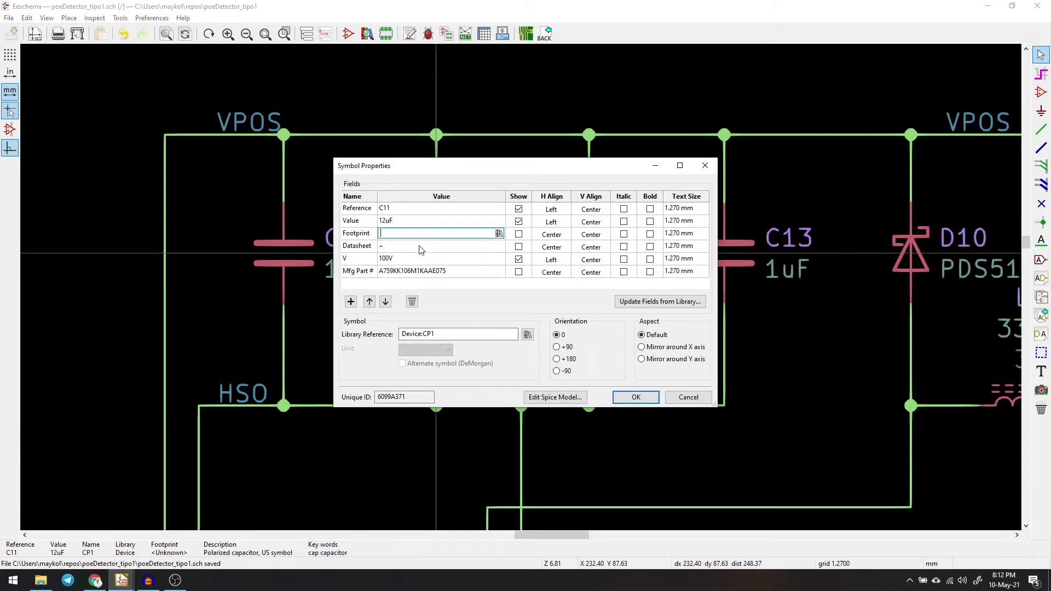
left_click(95, 580)
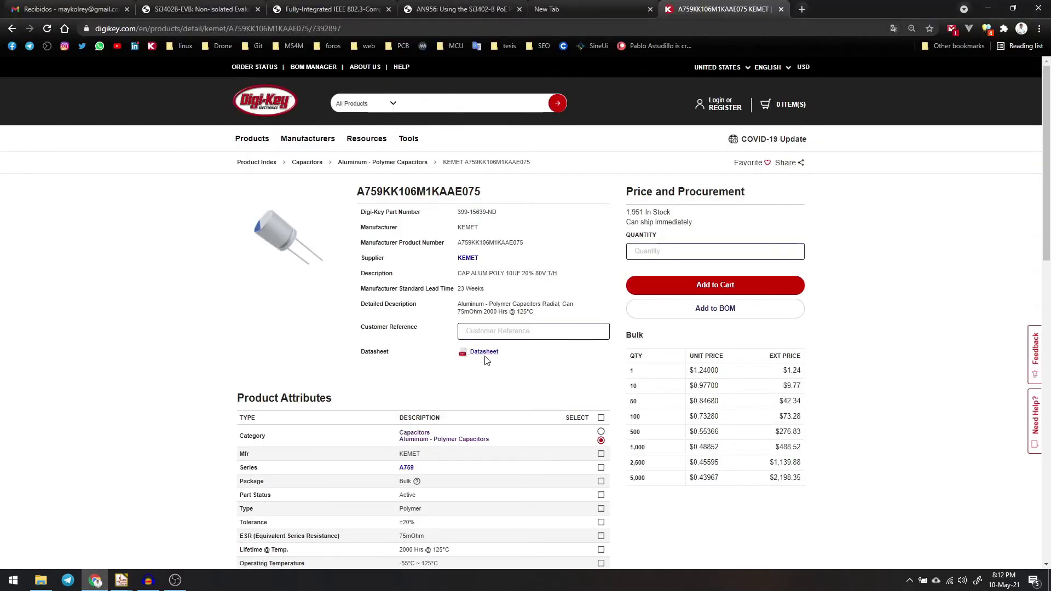
scroll(485, 383, "down", 5)
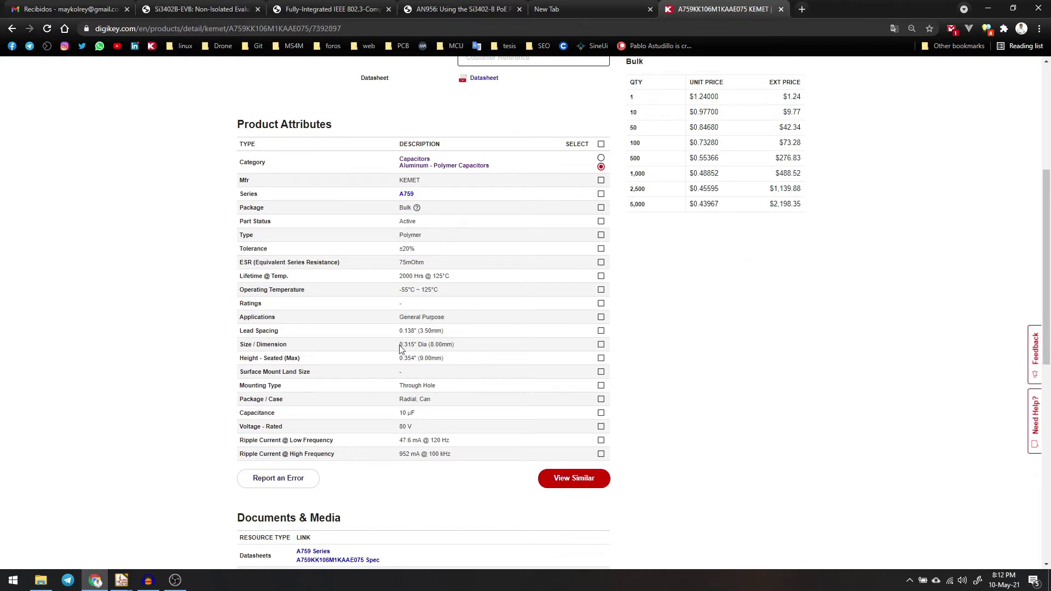
left_click_drag(400, 349, 446, 334)
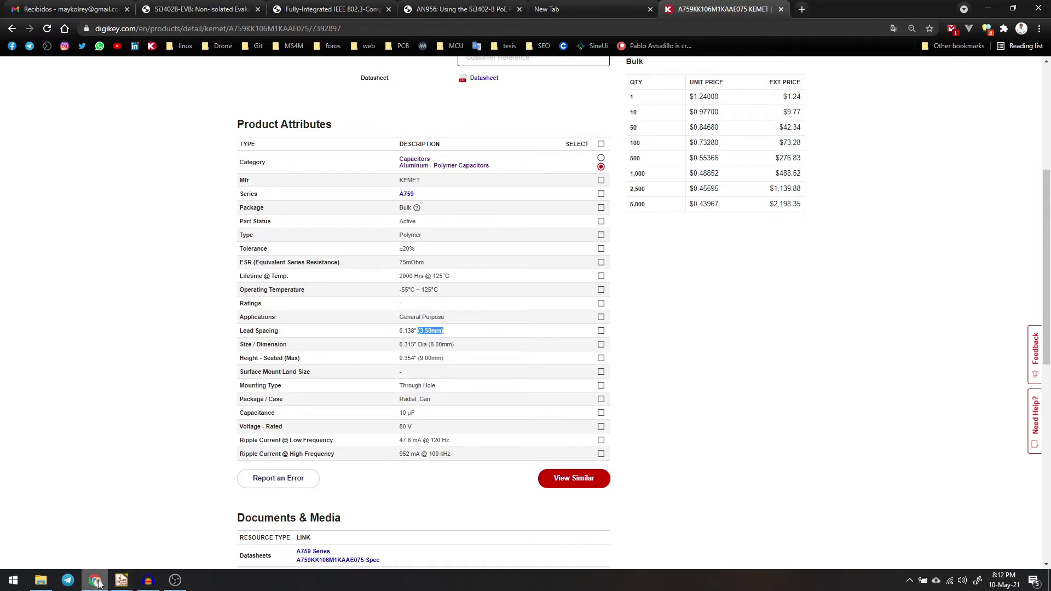
- Switch to Eeschema and assign the CP_Radial_D8.0mm_P3.50mm footprint from the Capacitor_THT library to C11
mouse_move(121, 584)
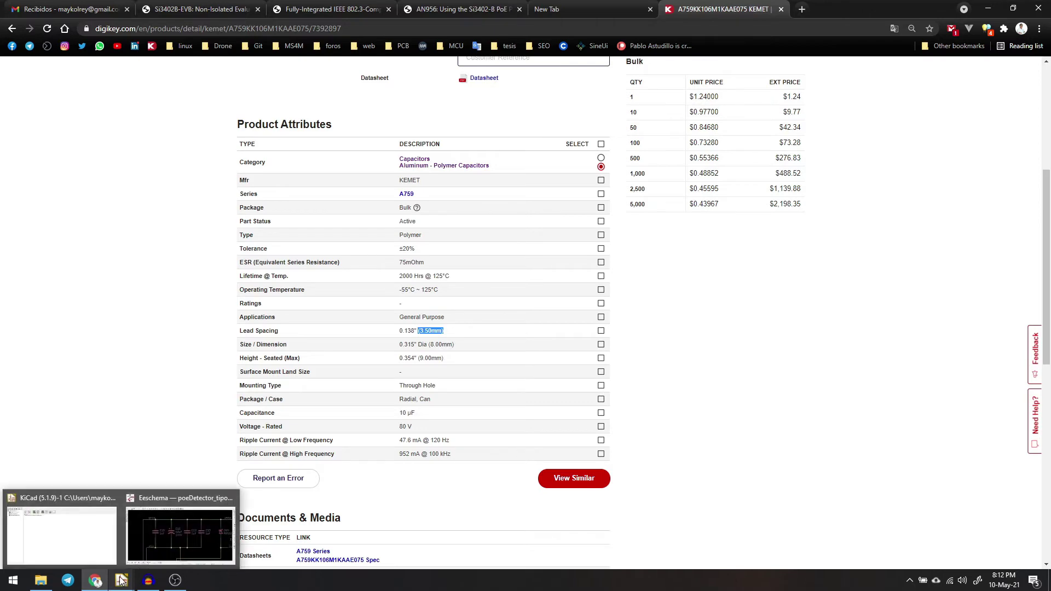
left_click(174, 546)
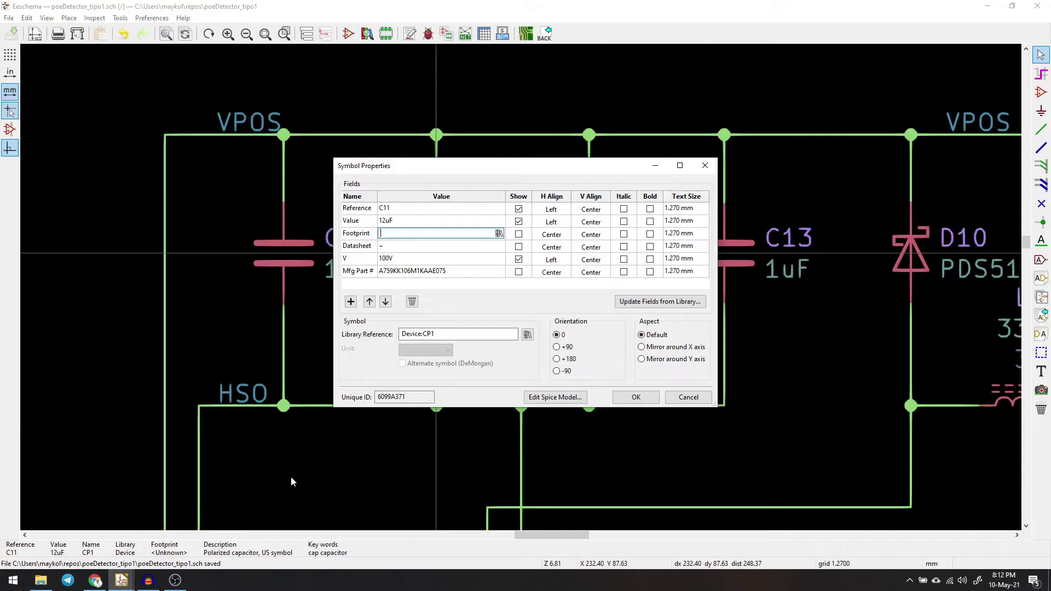
left_click(499, 234)
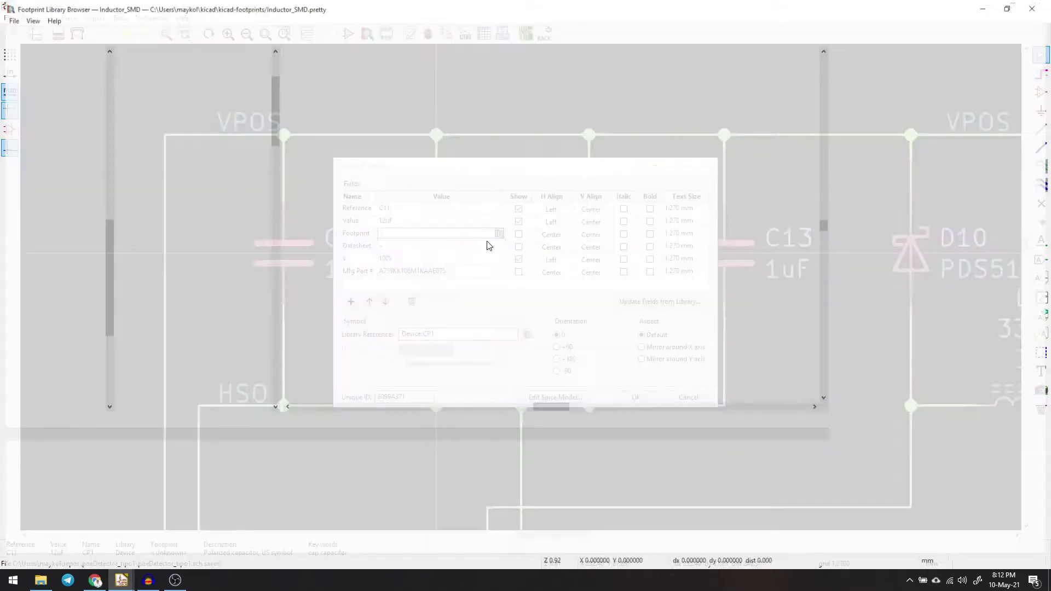
scroll(60, 227, "up", 20)
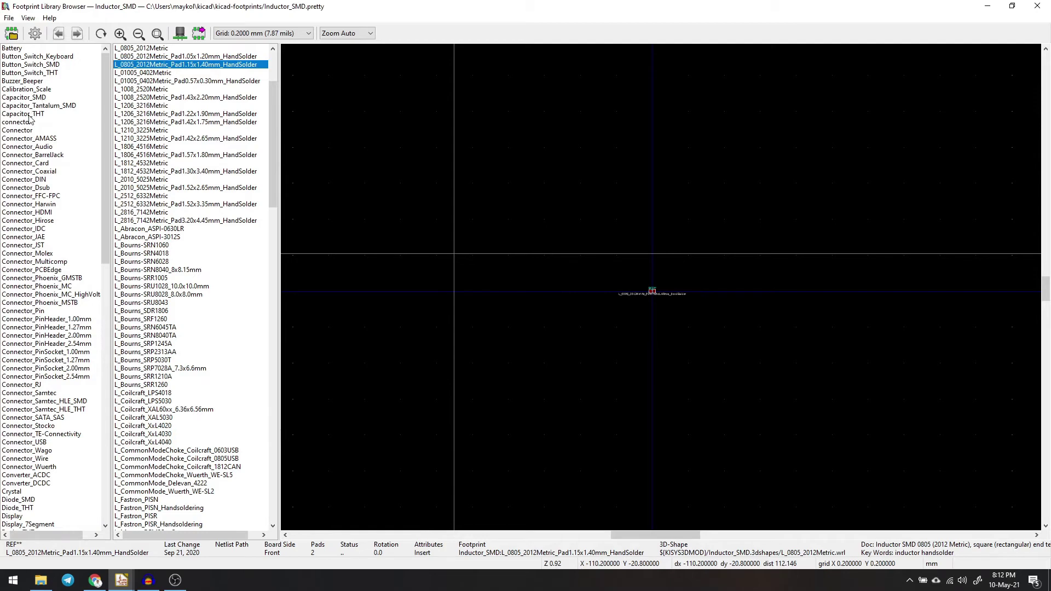
left_click(31, 114)
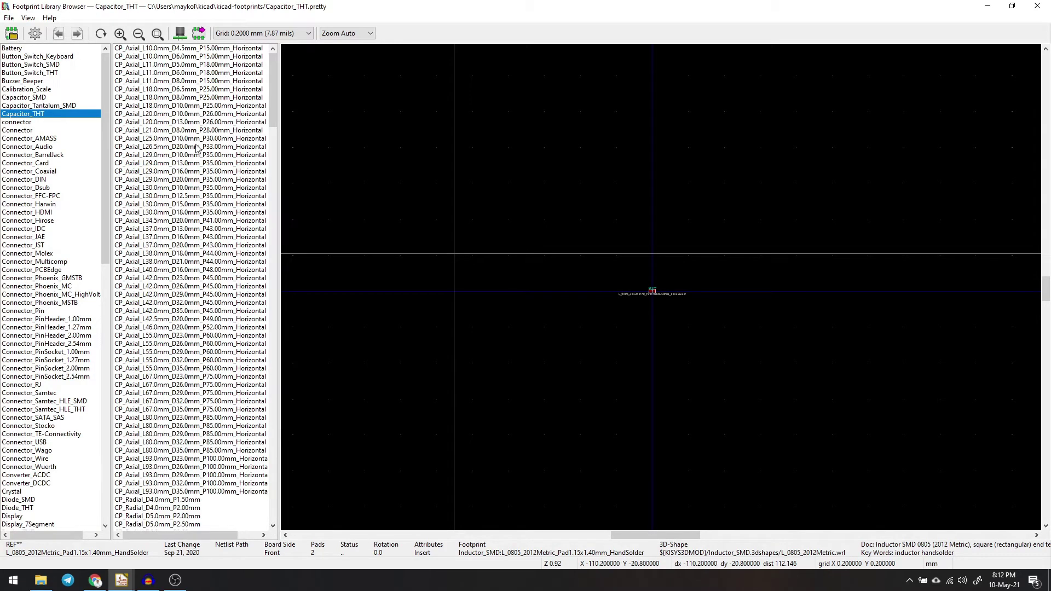
scroll(202, 164, "down", 15)
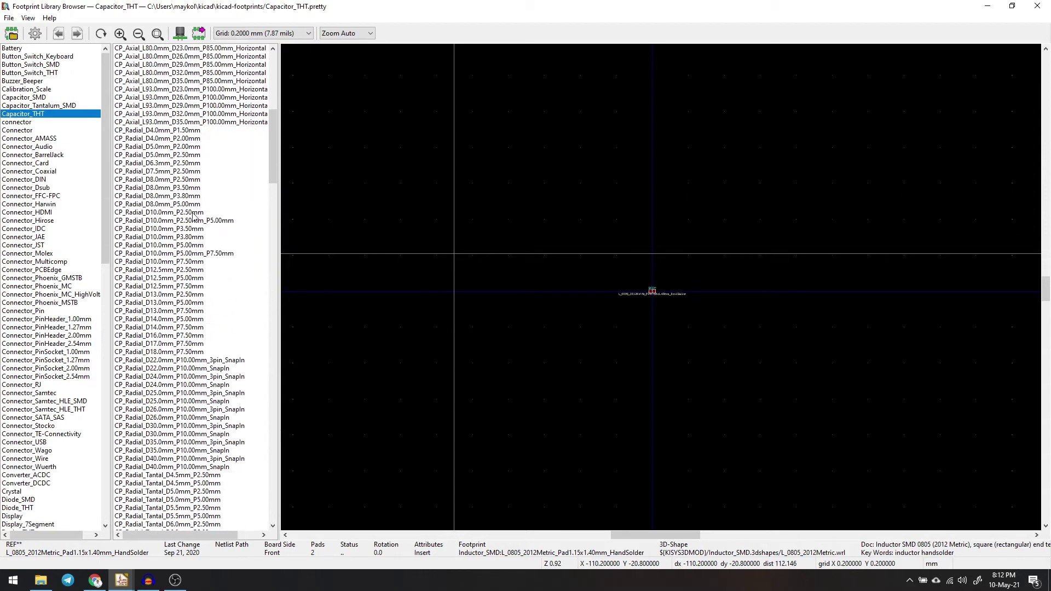
left_click(183, 196)
left_click(186, 187)
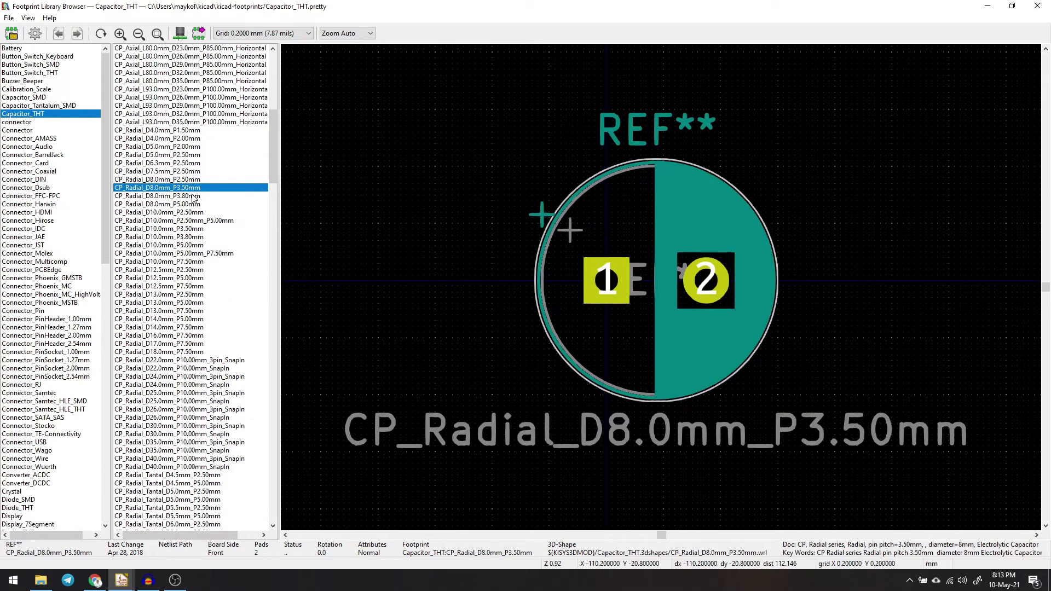
double_click(190, 187)
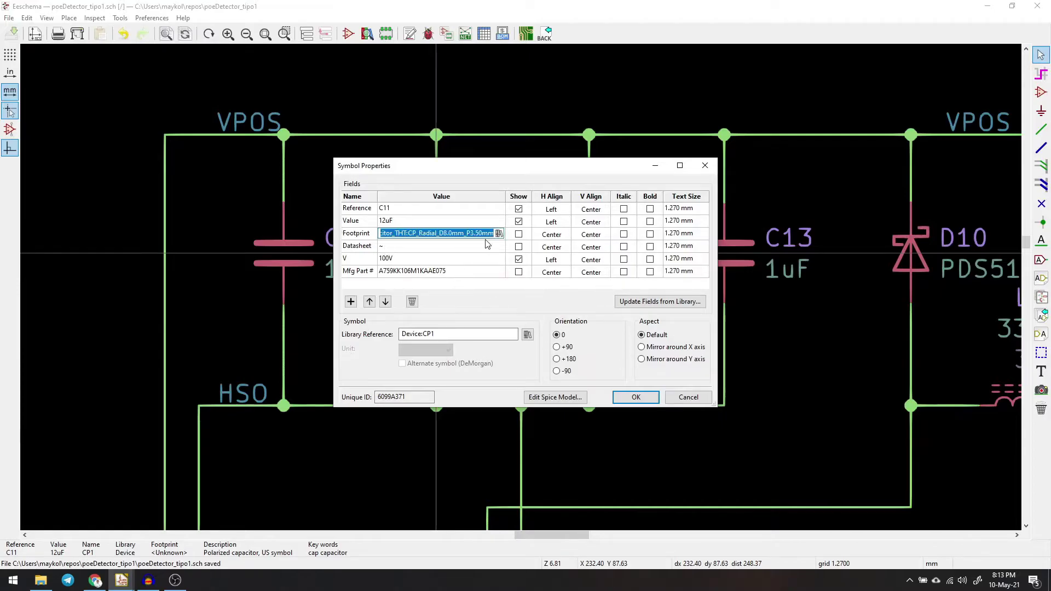
left_click(636, 396)
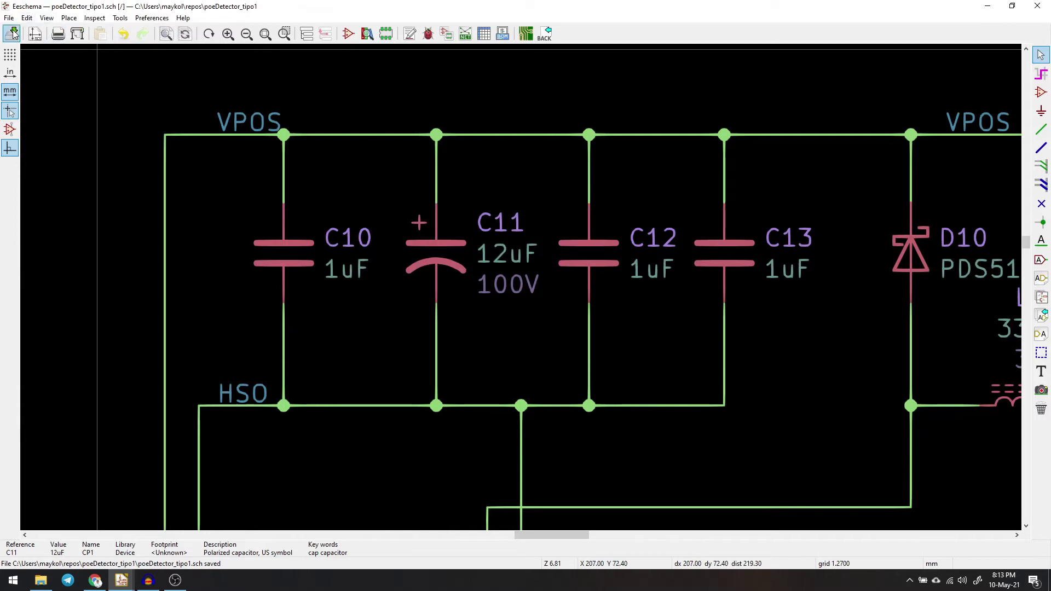
- Review the assigned footprints and manufacturer part numbers in the symbol fields table, including the C16 and C17 footprint entry
scroll(469, 223, "down", 5)
scroll(542, 330, "down", 2)
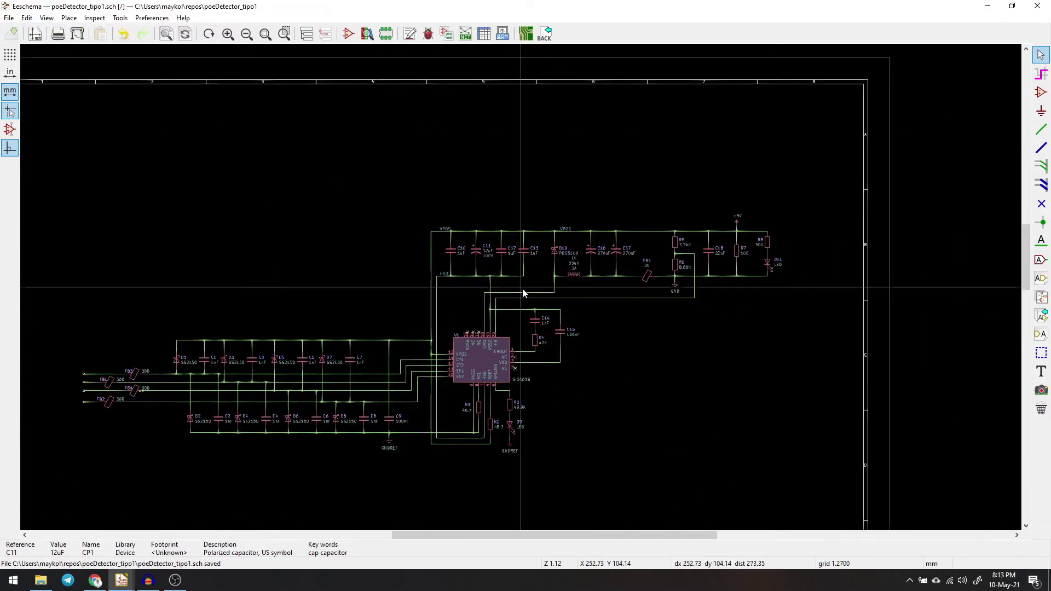
scroll(525, 295, "up", 4)
scroll(523, 288, "down", 4)
scroll(450, 185, "up", 3)
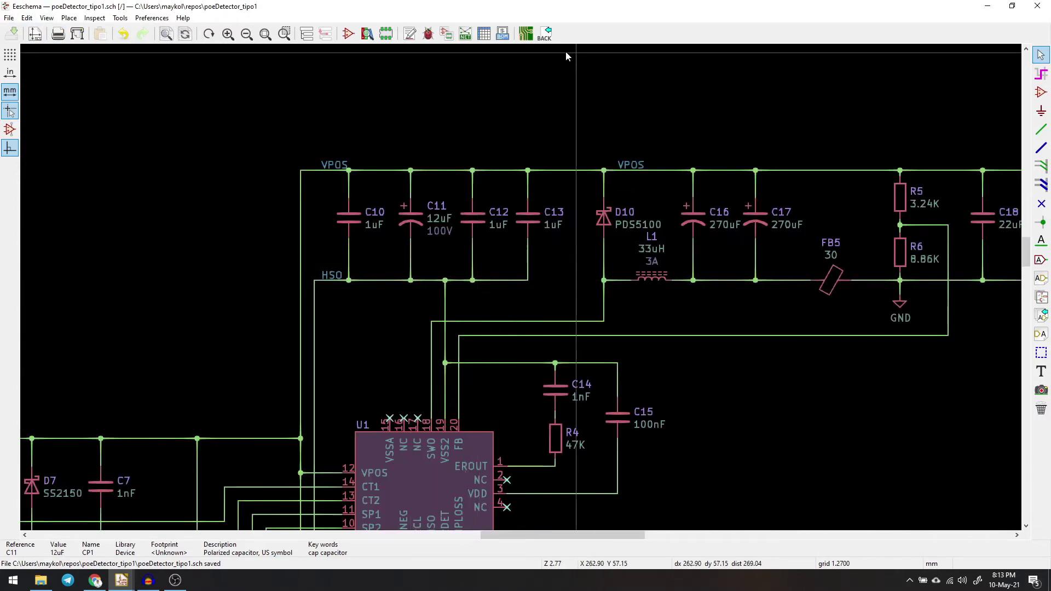
left_click(484, 35)
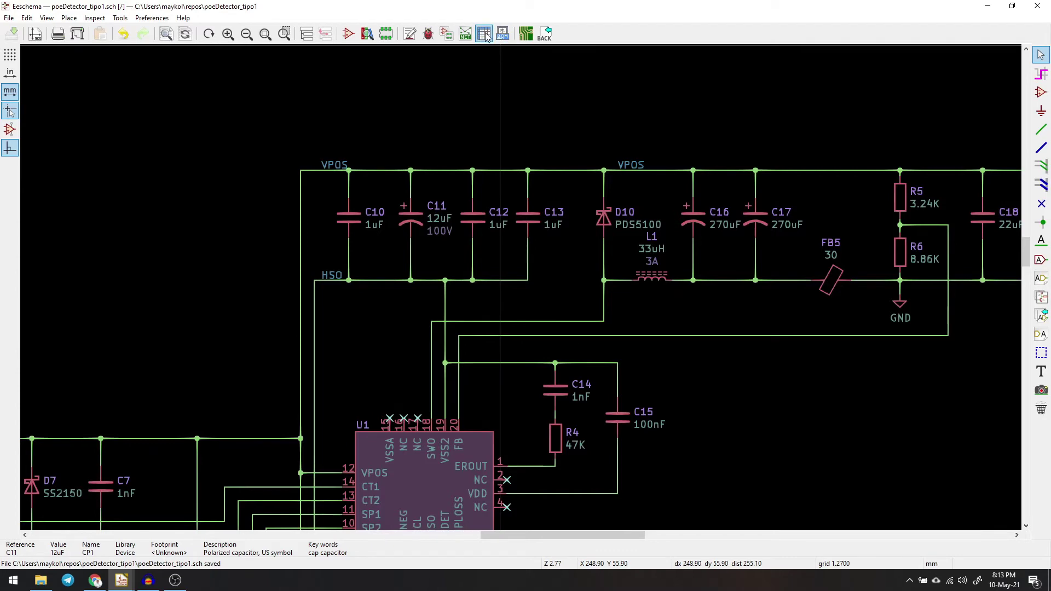
double_click(408, 193)
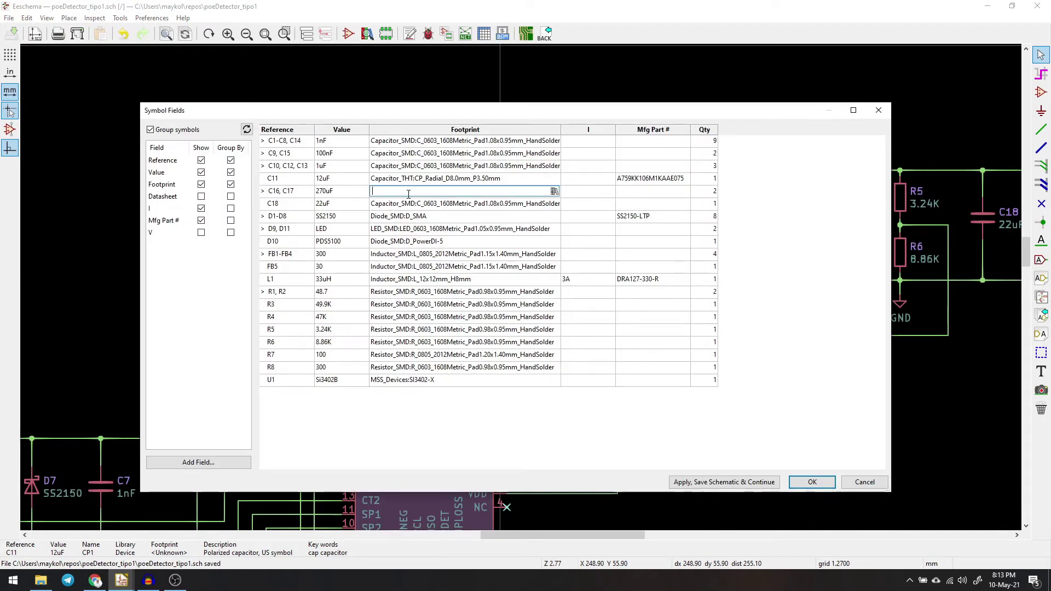
left_click(800, 482)
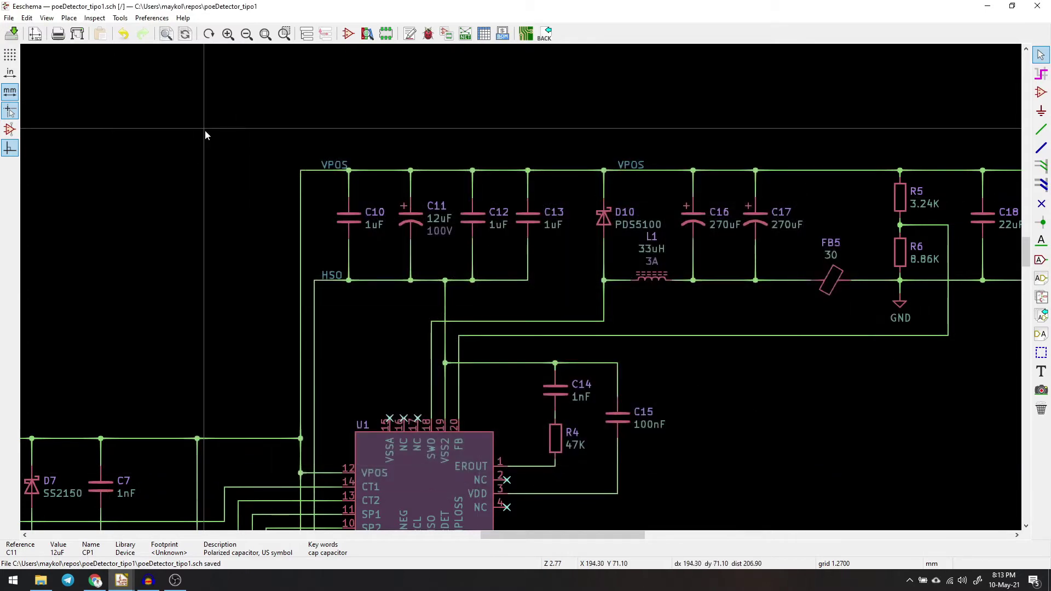
- Switch to Chrome and read the AN956 application note through to the non-isolated design's output filter and loop stability section
key("alt+Tab")
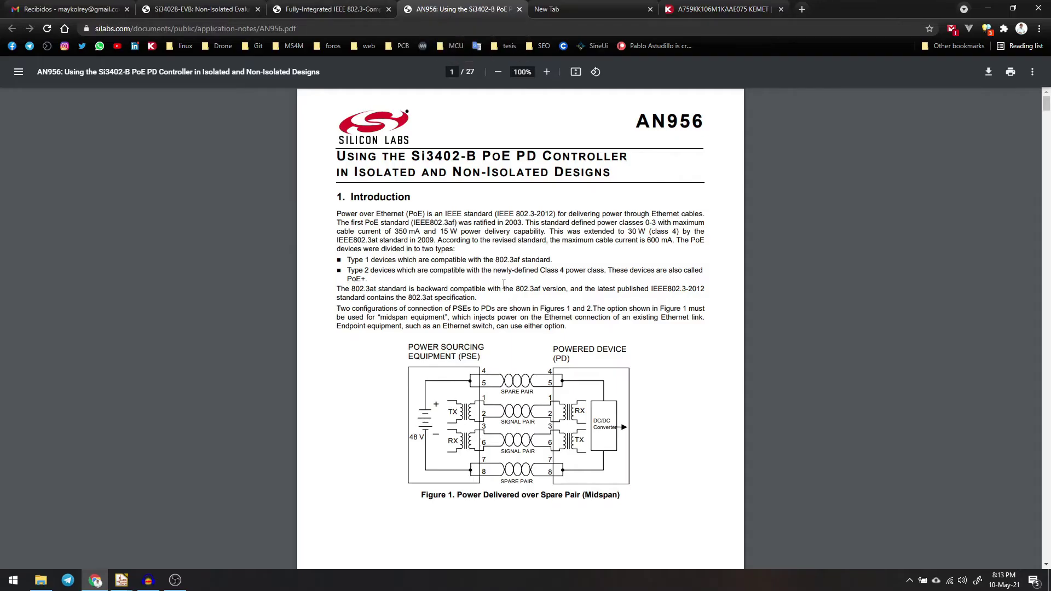
scroll(504, 284, "down", 20)
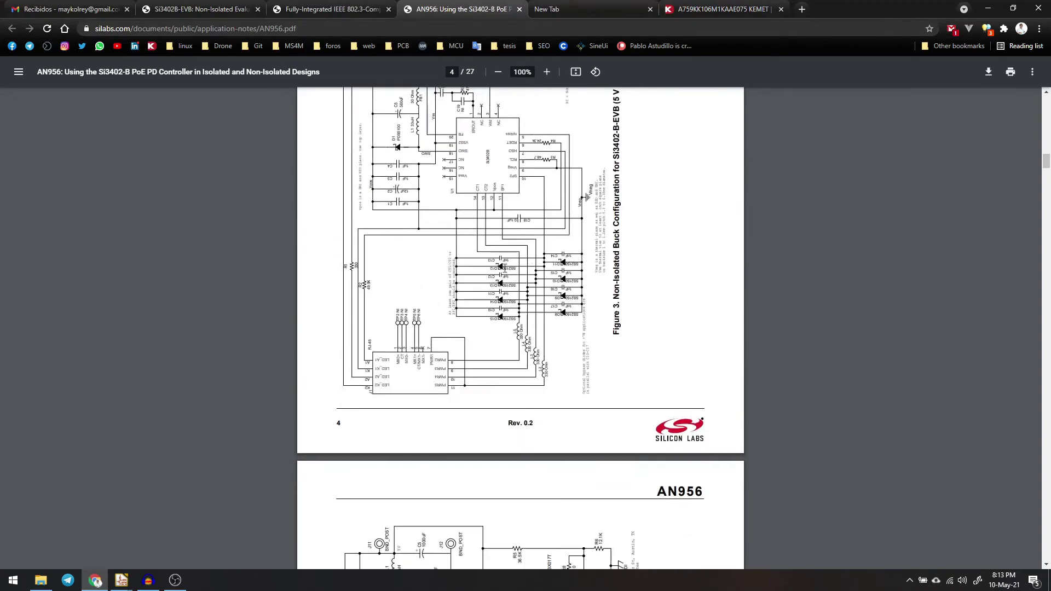
scroll(503, 267, "down", 10)
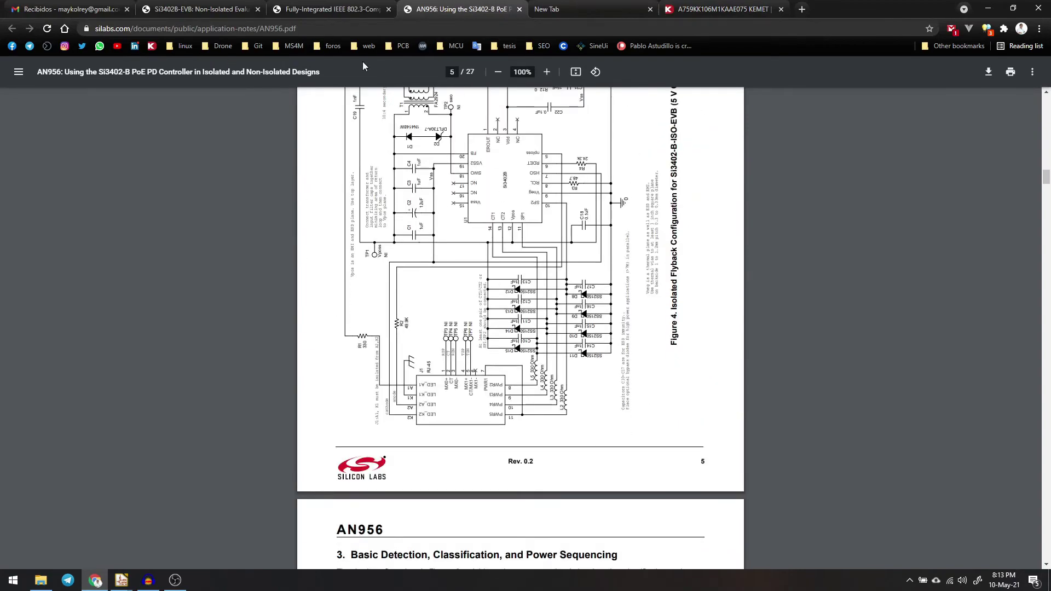
scroll(538, 331, "down", 15)
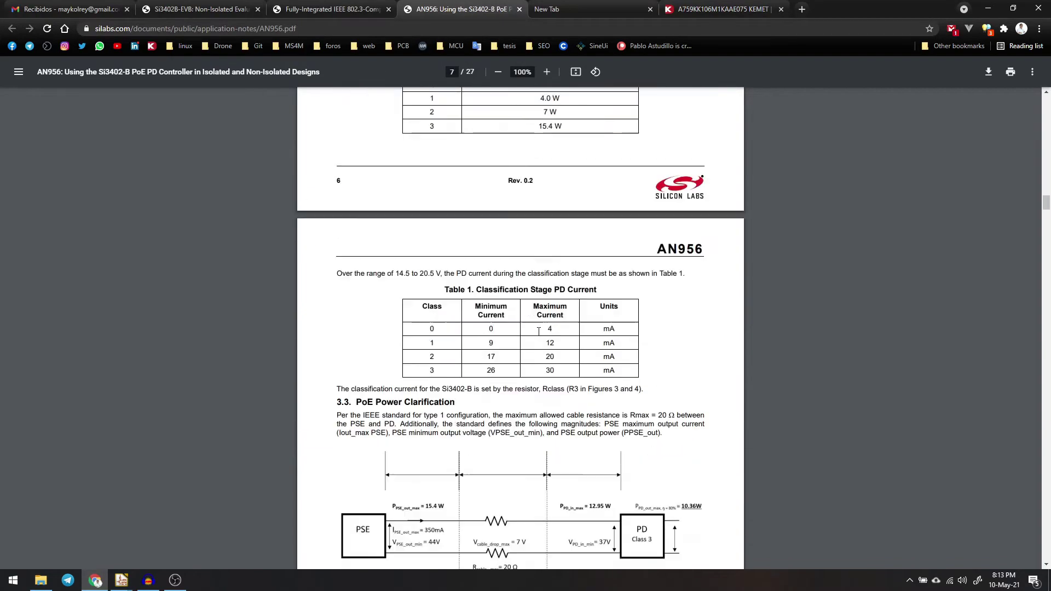
scroll(538, 331, "up", 2)
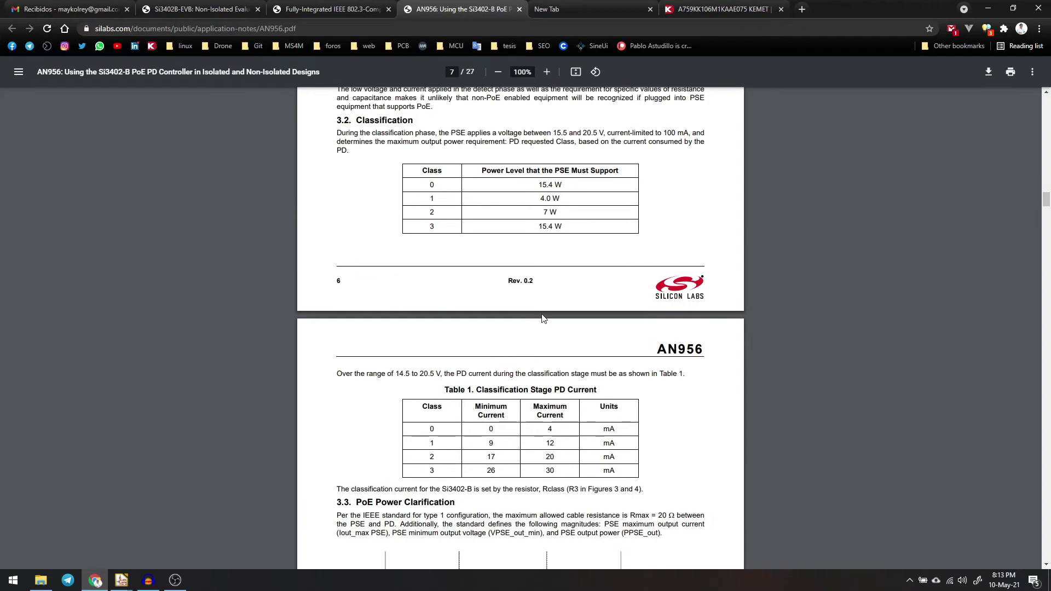
scroll(539, 319, "down", 19)
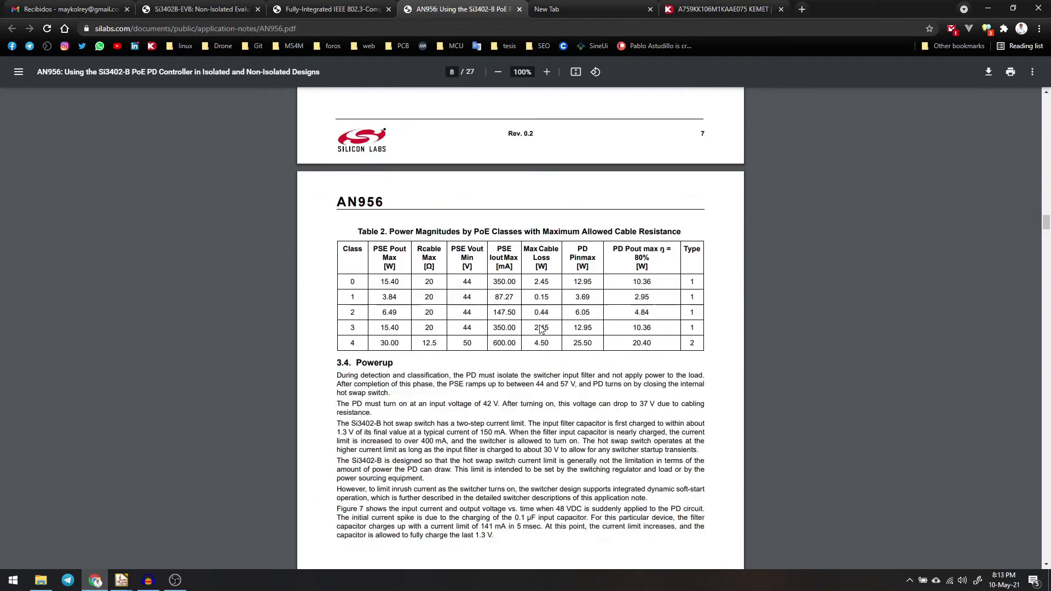
scroll(541, 329, "down", 12)
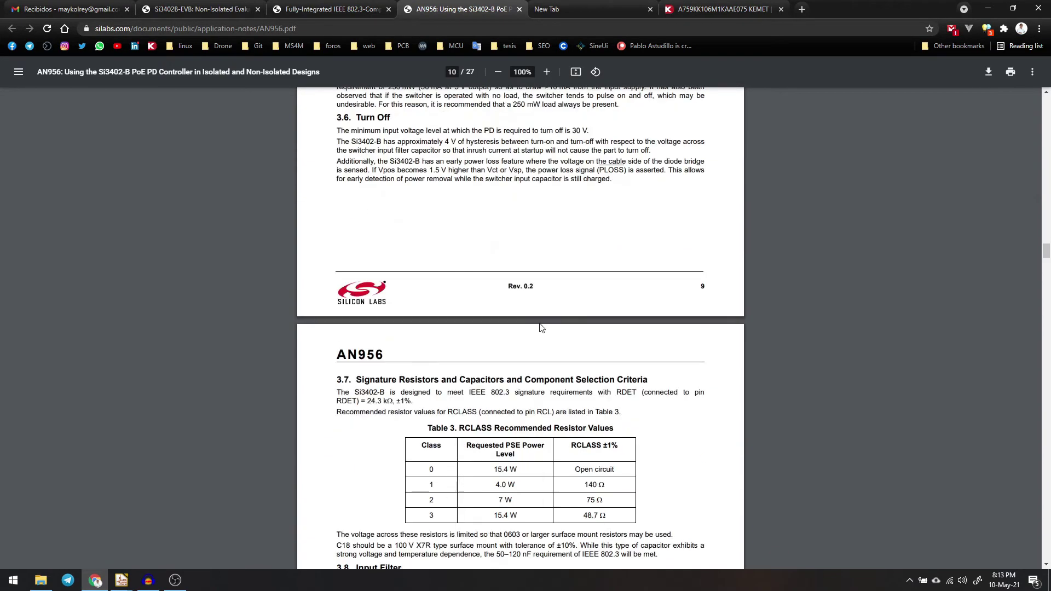
scroll(542, 327, "down", 8)
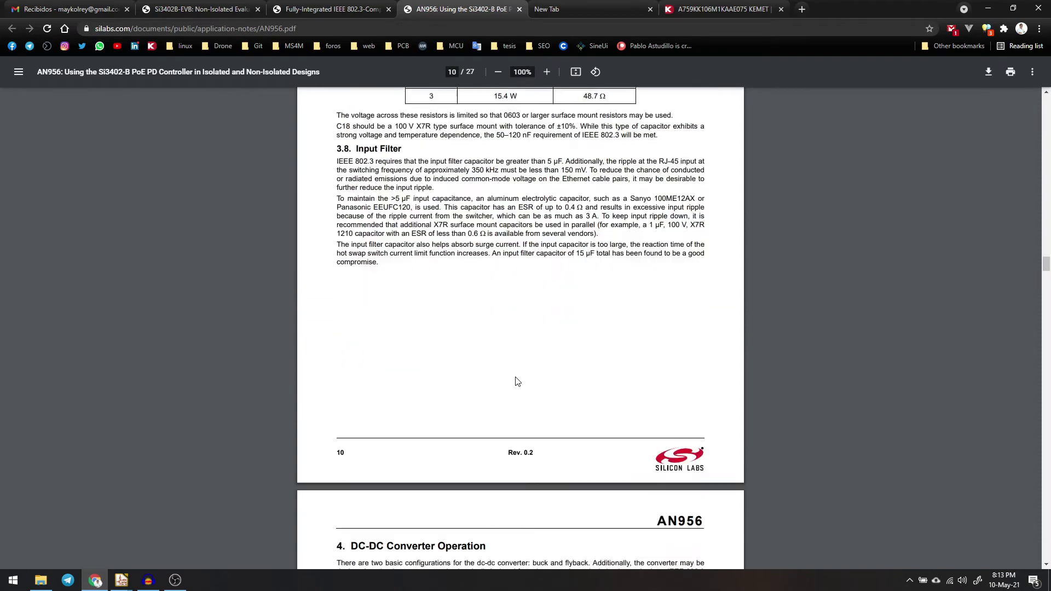
scroll(517, 381, "down", 12)
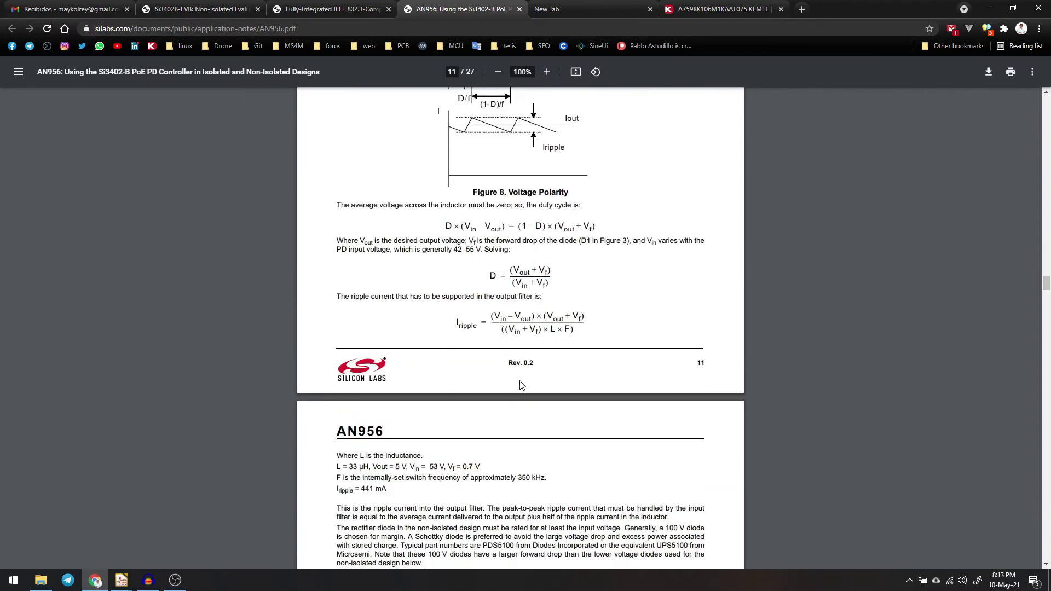
scroll(522, 386, "down", 8)
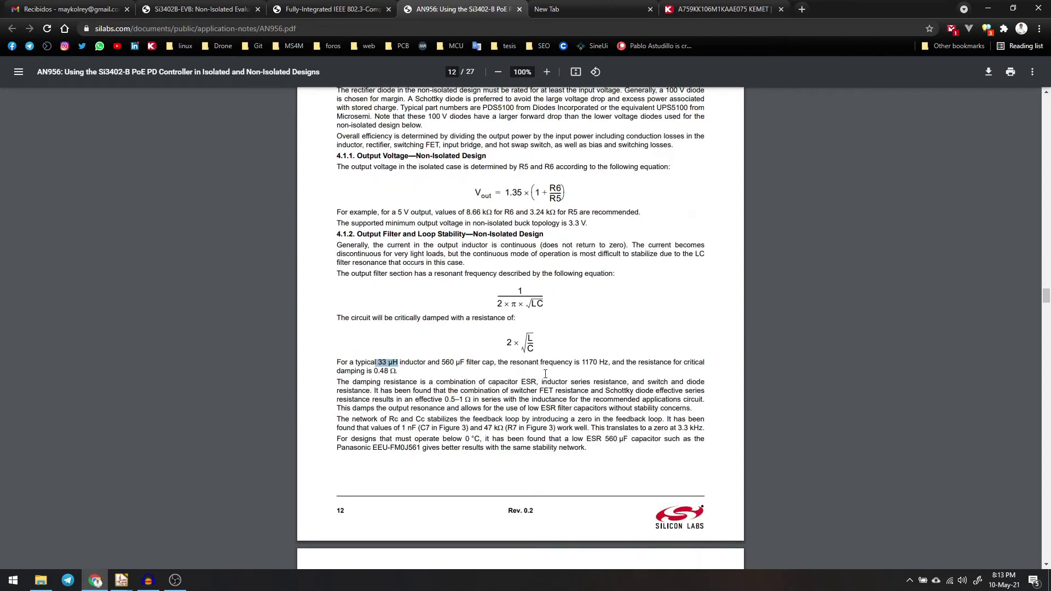
- Compare the capacitor ESR guidance in AN956's output filter and input filter sections
left_click_drag(517, 382, 539, 383)
scroll(453, 420, "up", 15)
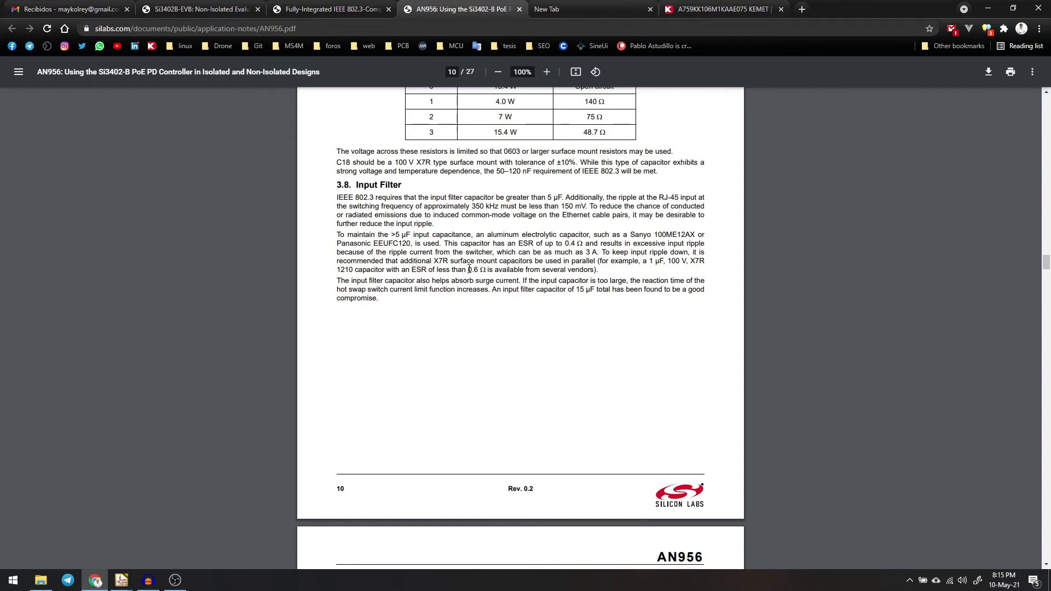
left_click_drag(469, 269, 490, 270)
scroll(765, 449, "down", 10)
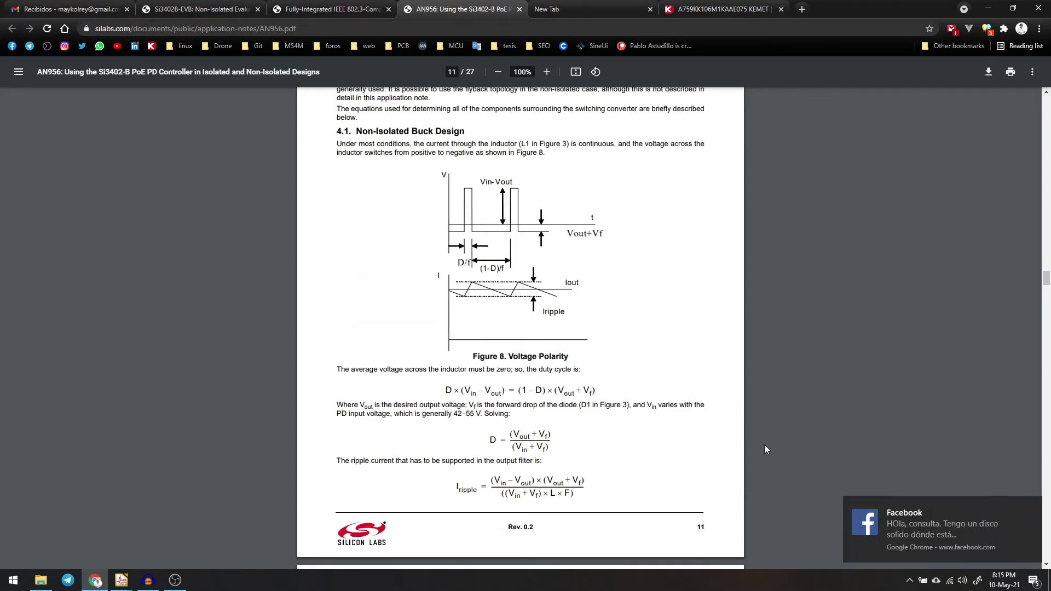
left_click(1027, 505)
scroll(521, 392, "down", 12)
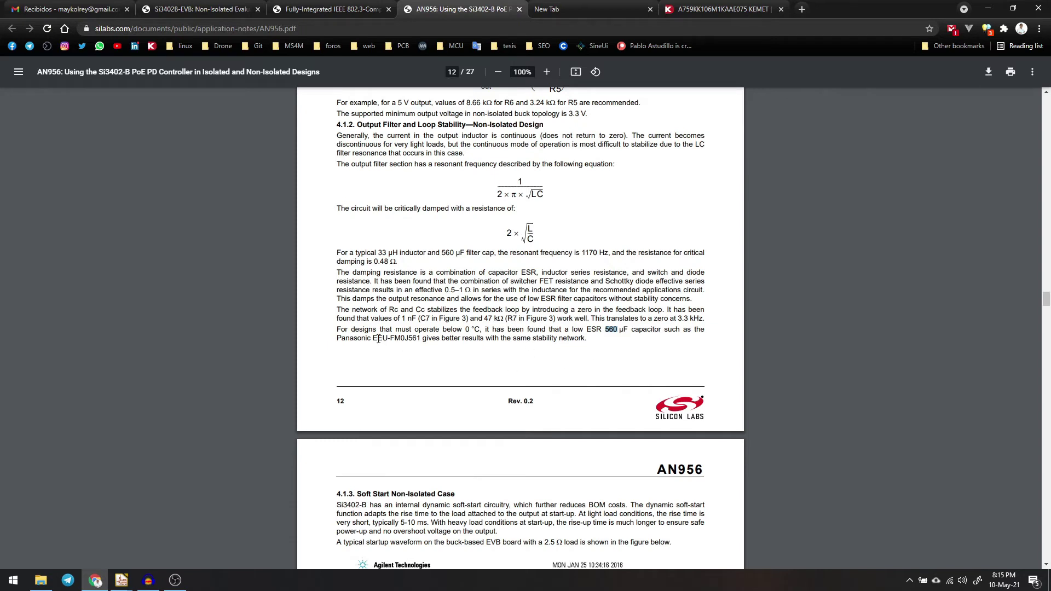
- Search Google for the EEU-FM0J561 capacitor named in AN956 and open its Mouser México product page
left_click_drag(374, 339, 413, 340)
right_click(414, 341)
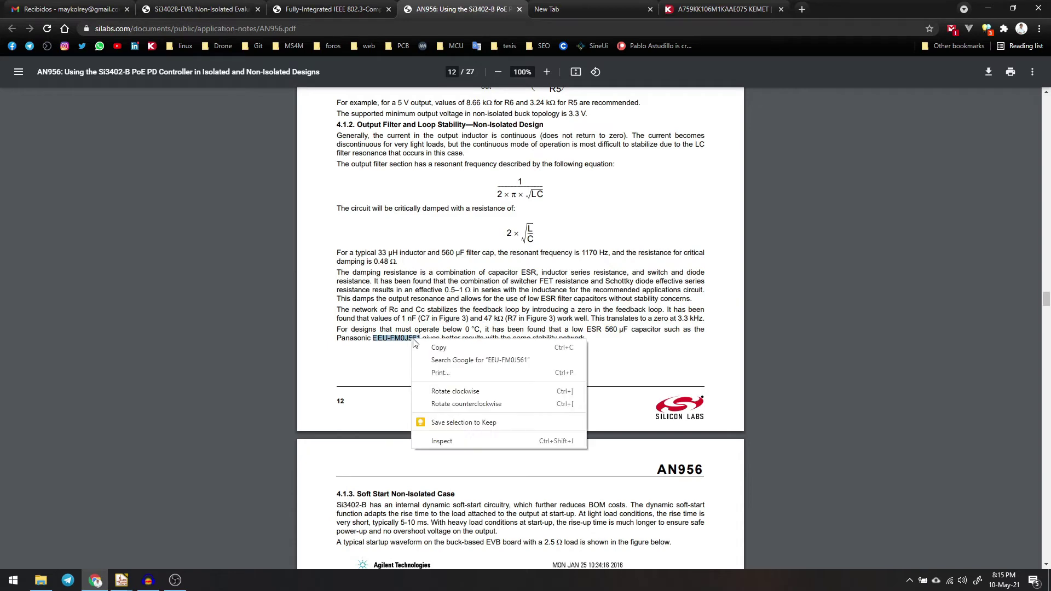
left_click(446, 359)
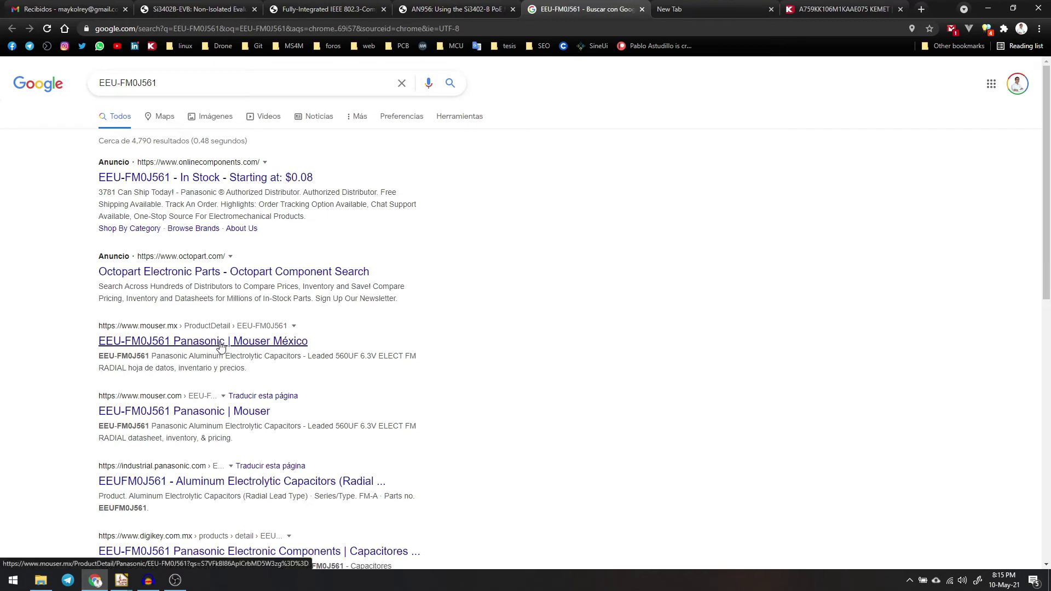
middle_click(236, 337)
left_click(608, 9)
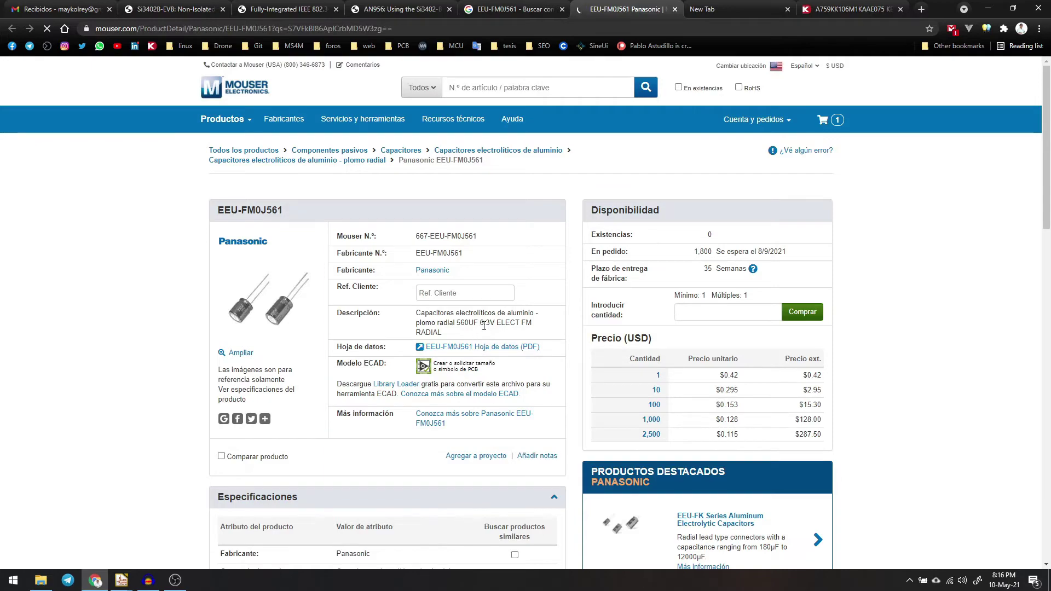
- Switch to Digi-Key's aluminum electrolytic capacitors and filter for 12 µF parts that are in stock and normally stocking
key("ctrl+Tab")
key("ctrl+Tab")
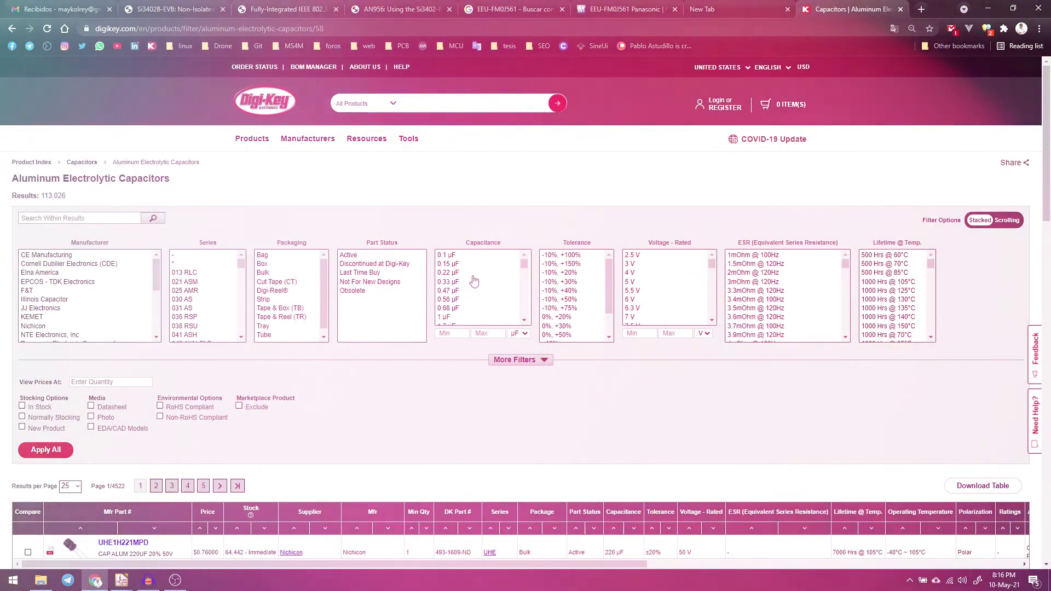
scroll(479, 295, "down", 1)
scroll(383, 369, "down", 5)
scroll(396, 364, "up", 5)
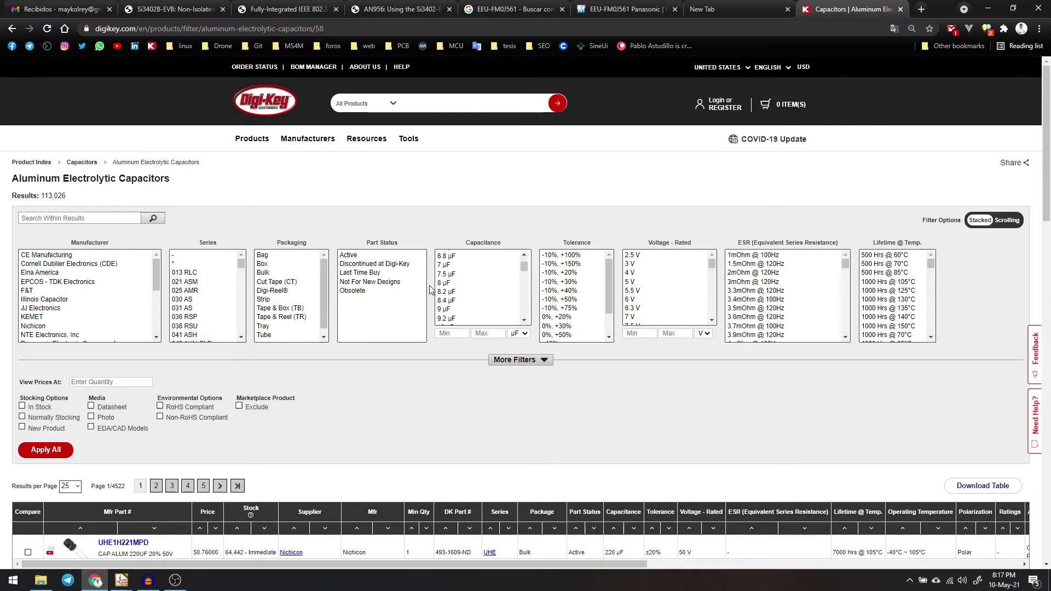
scroll(474, 300, "down", 2)
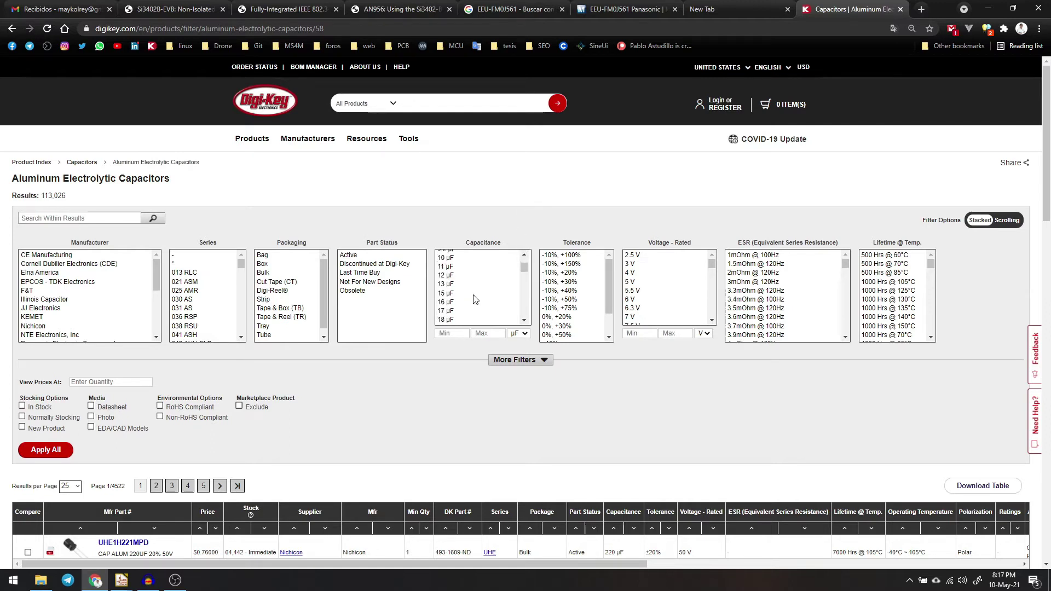
left_click(449, 292)
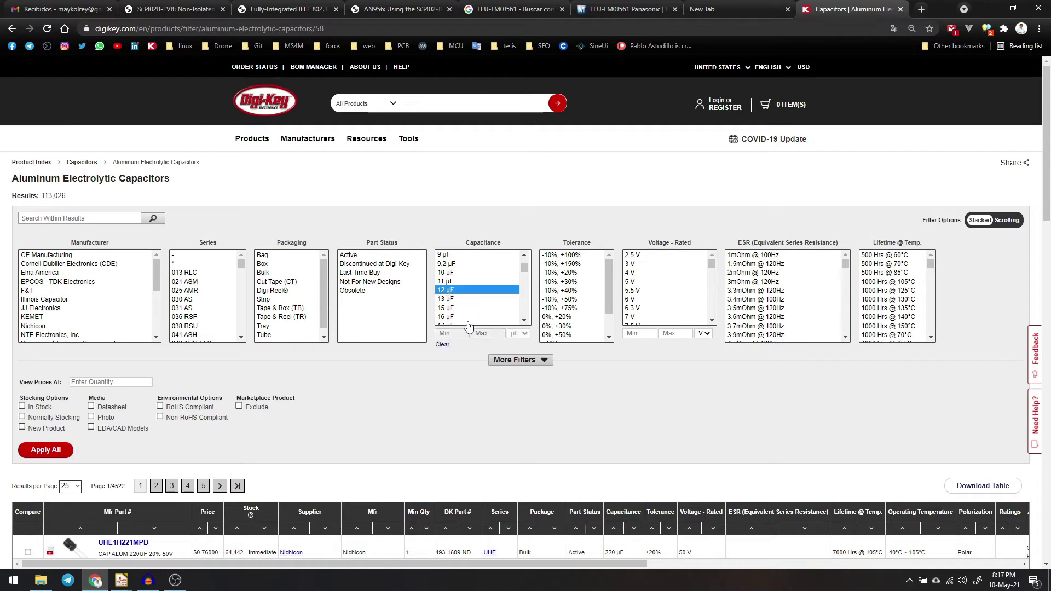
left_click(22, 417)
left_click(22, 406)
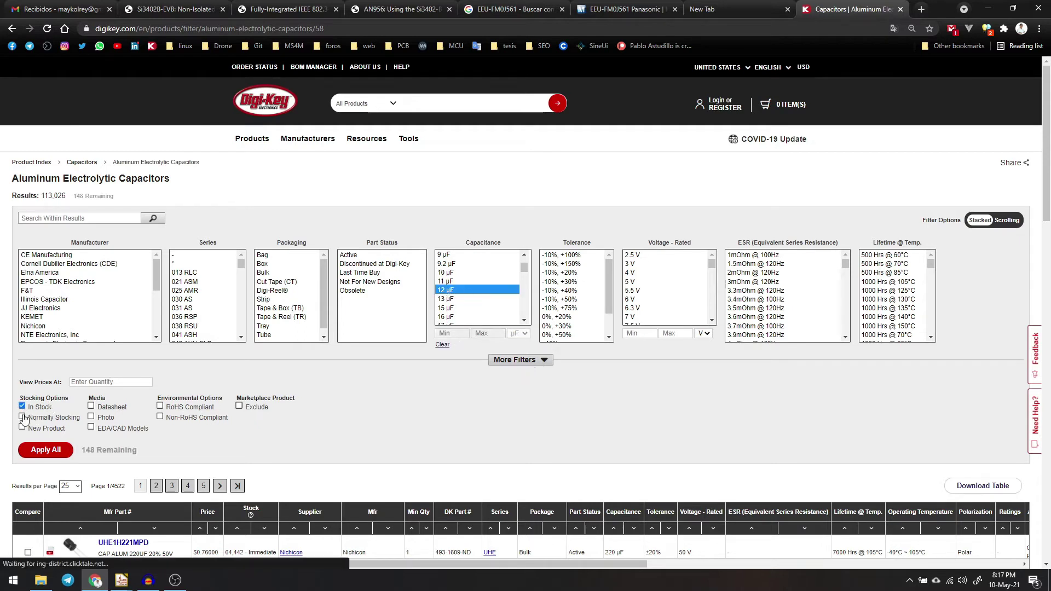
left_click(46, 450)
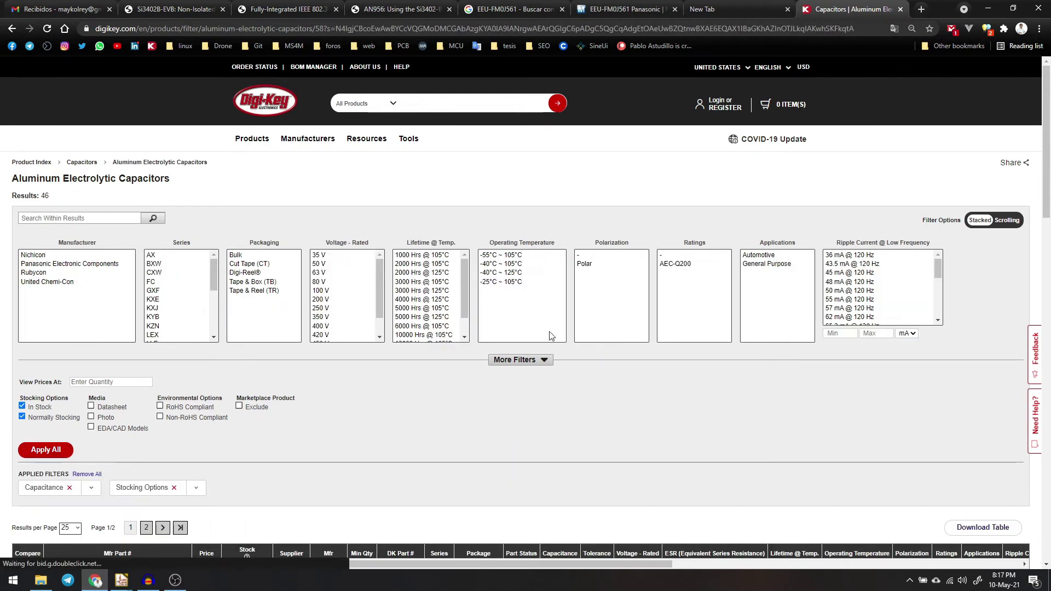
- Narrow the 12 µF capacitor results to voltage ratings of 80 V and 100 V
left_click(330, 290)
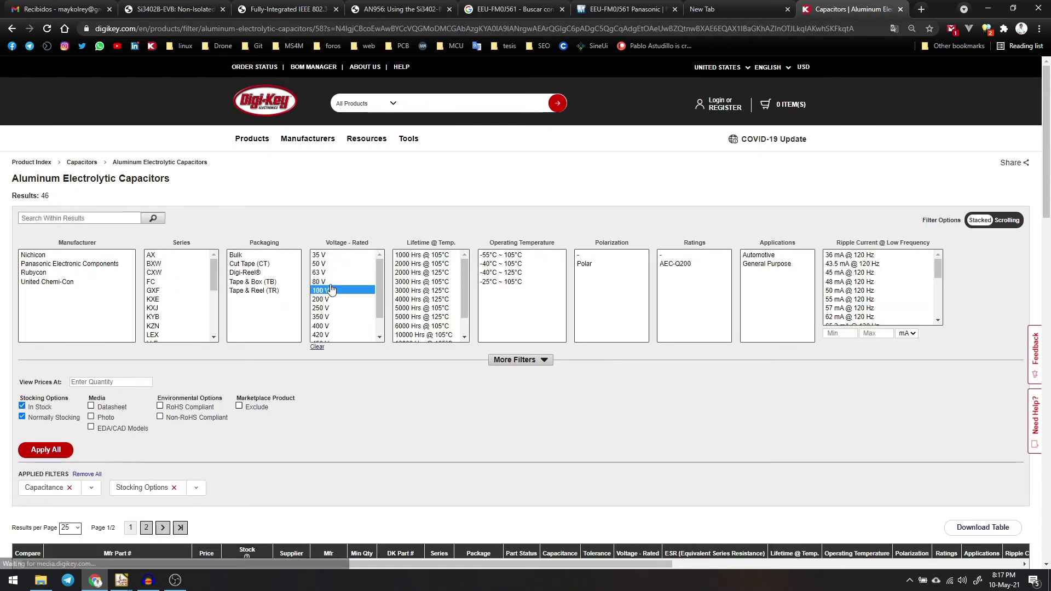
left_click(330, 282, "ctrl")
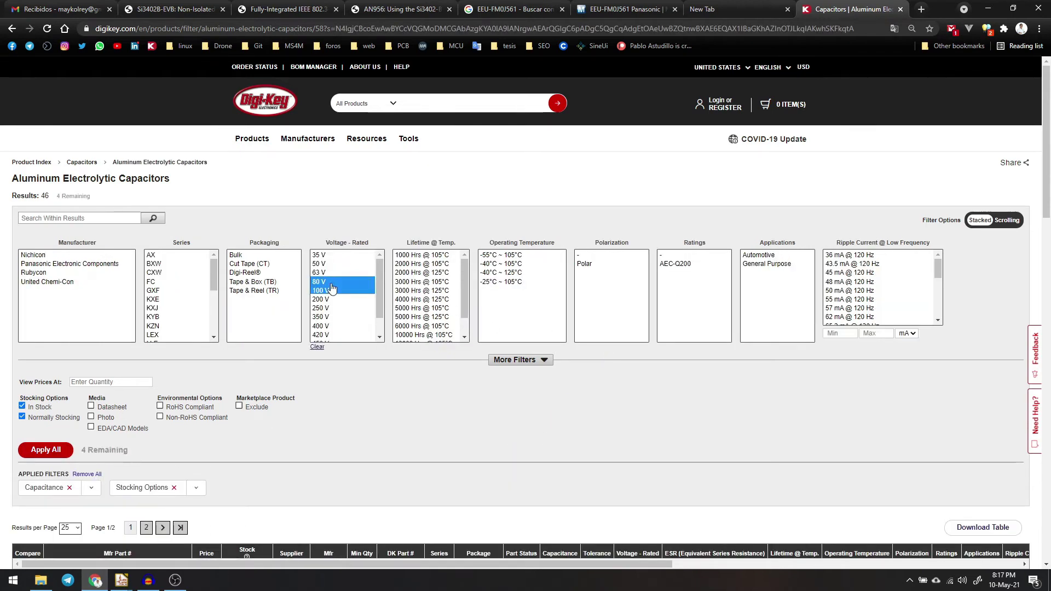
left_click(51, 453)
- Compare the filtered capacitors' price, stock and voltage, and open the EKYB800ELL120ME11D product page
scroll(367, 403, "down", 4)
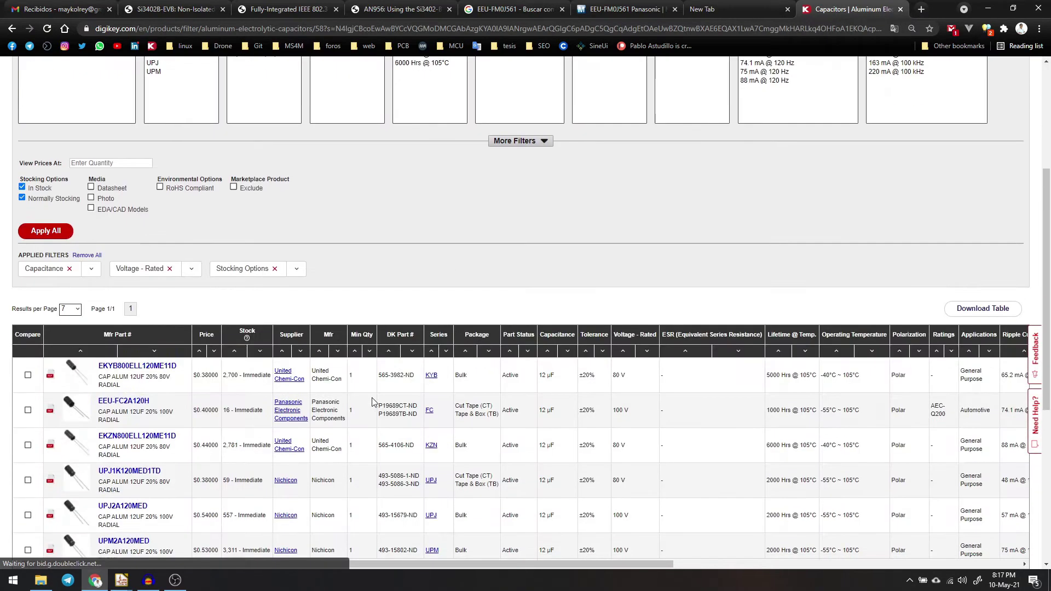
scroll(372, 401, "down", 1)
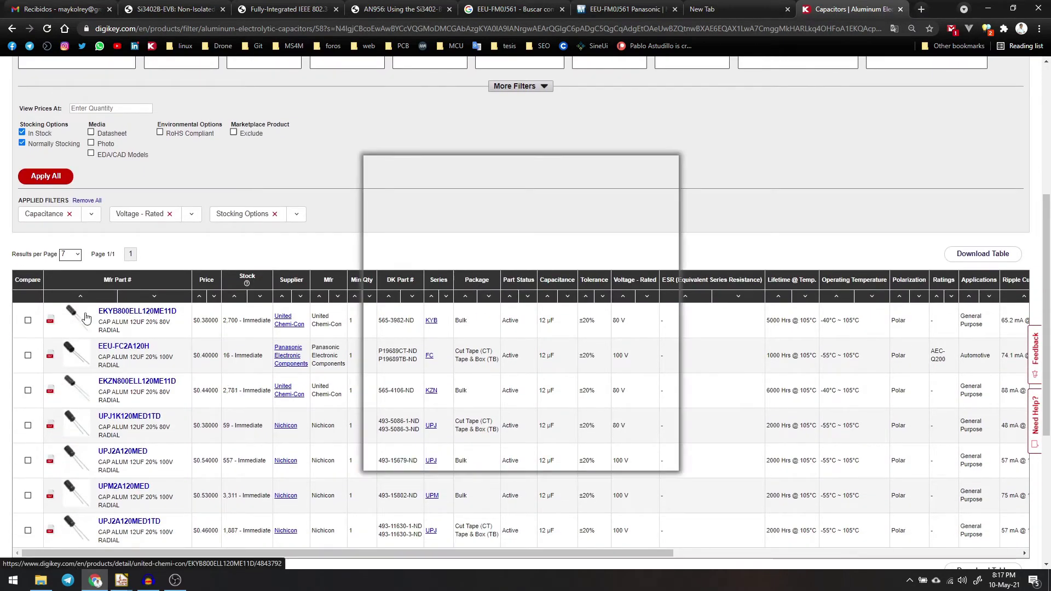
scroll(140, 432, "down", 4)
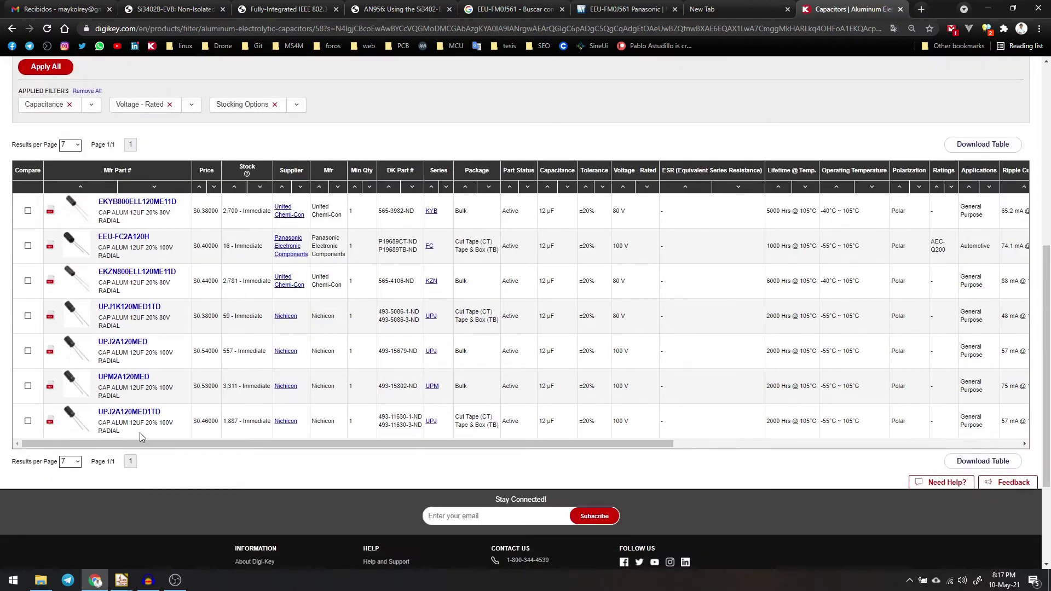
scroll(139, 425, "up", 2)
scroll(149, 422, "up", 3)
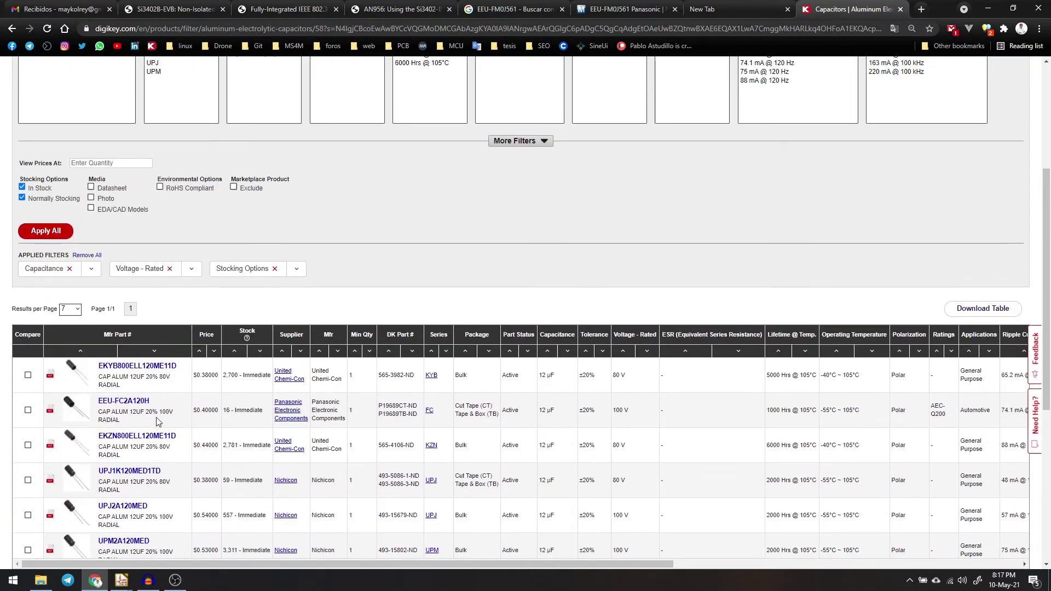
left_click(155, 370)
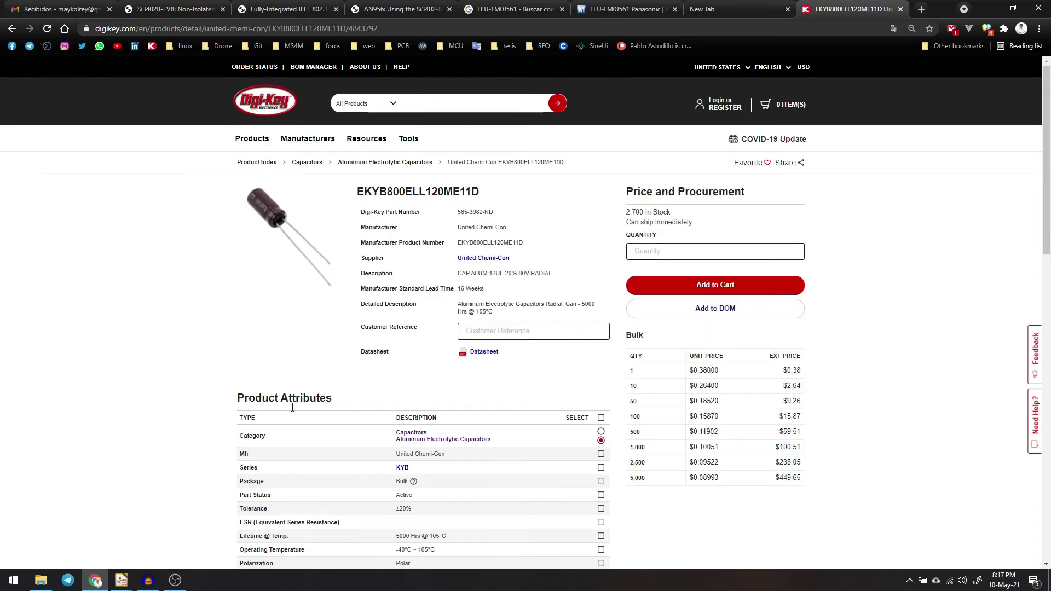
- Switch to Eeschema and set C11's manufacturer part number to EKYB800ELL120ME11D
mouse_move(123, 579)
left_click(179, 537)
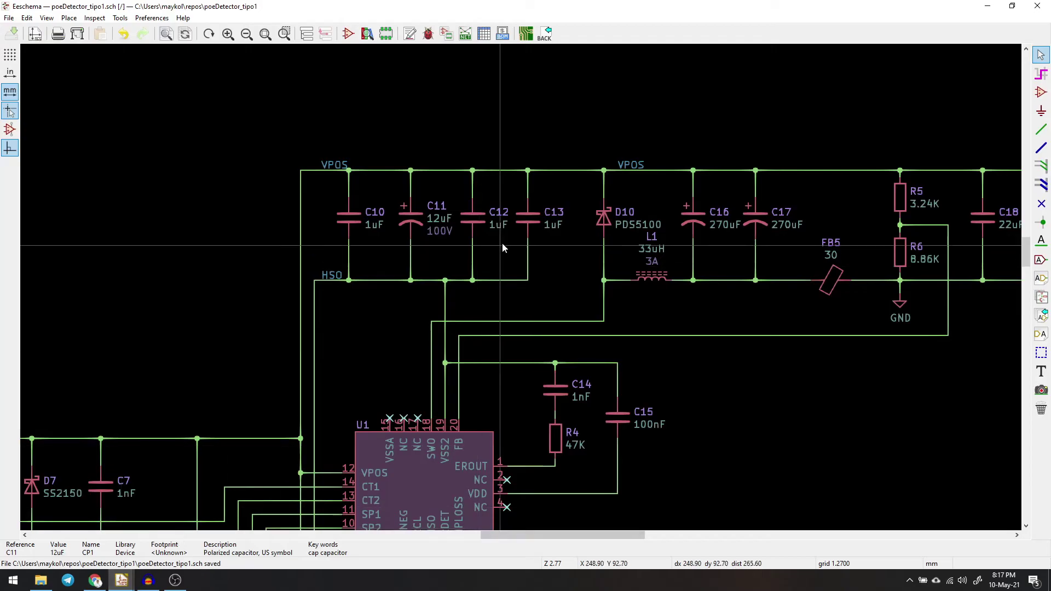
left_click(410, 215)
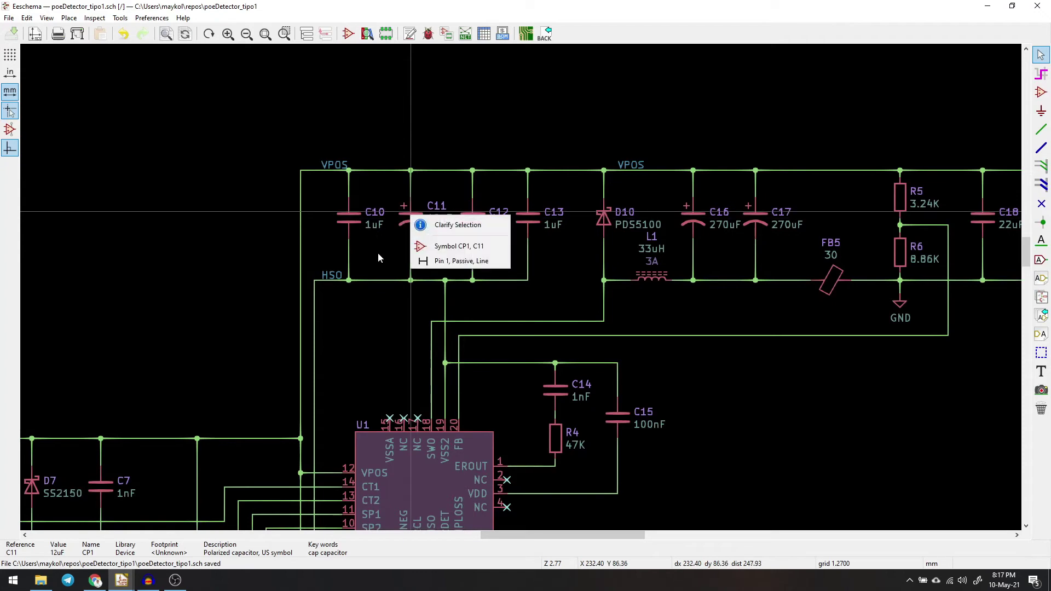
left_click(437, 246)
double_click(410, 218)
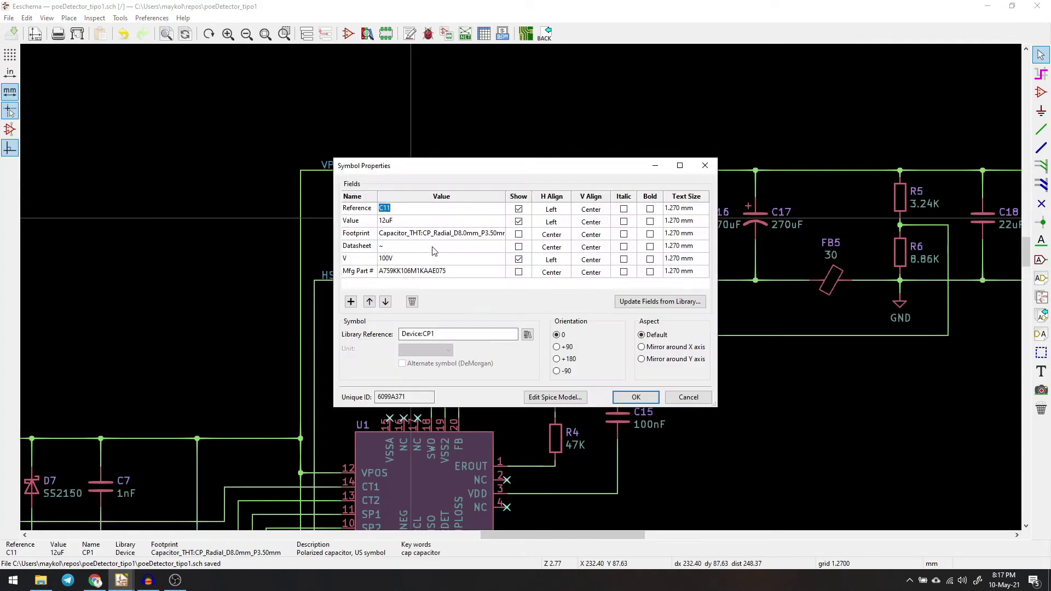
left_click(409, 221)
left_click(461, 272)
type("EKYB800ELL120ME11D")
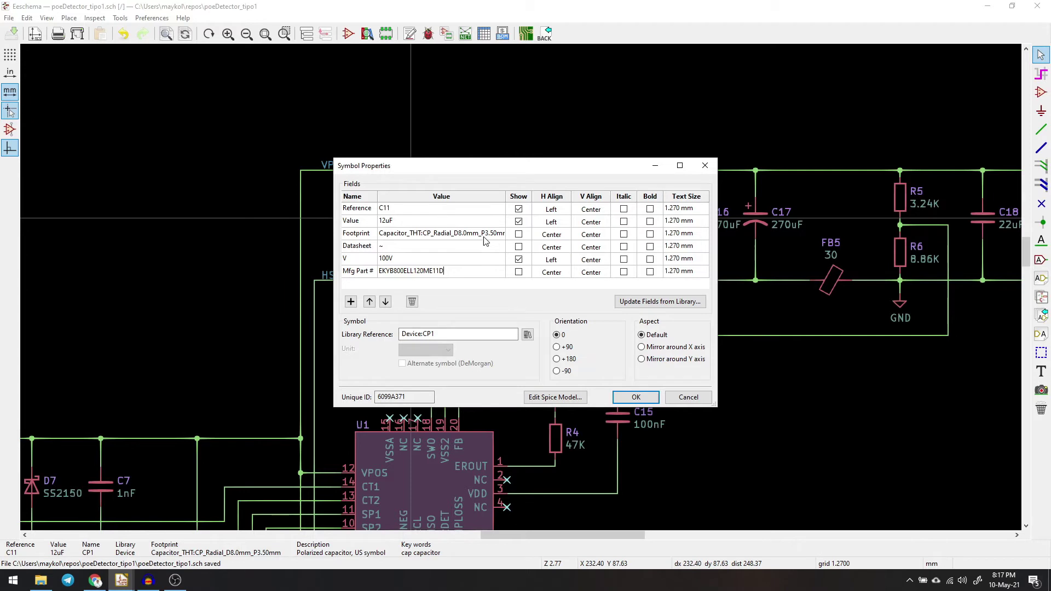
left_click(635, 396)
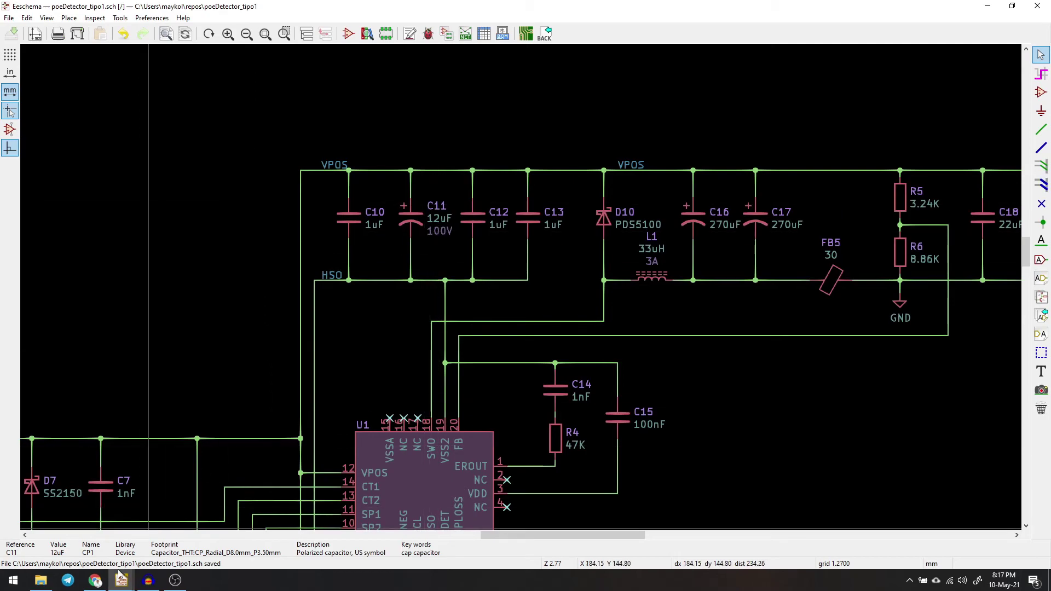
- Return to Digi-Key and check the lead spacing and diameter in the EKYB800ELL120ME11D product attributes
key("alt+Tab")
scroll(504, 329, "down", 6)
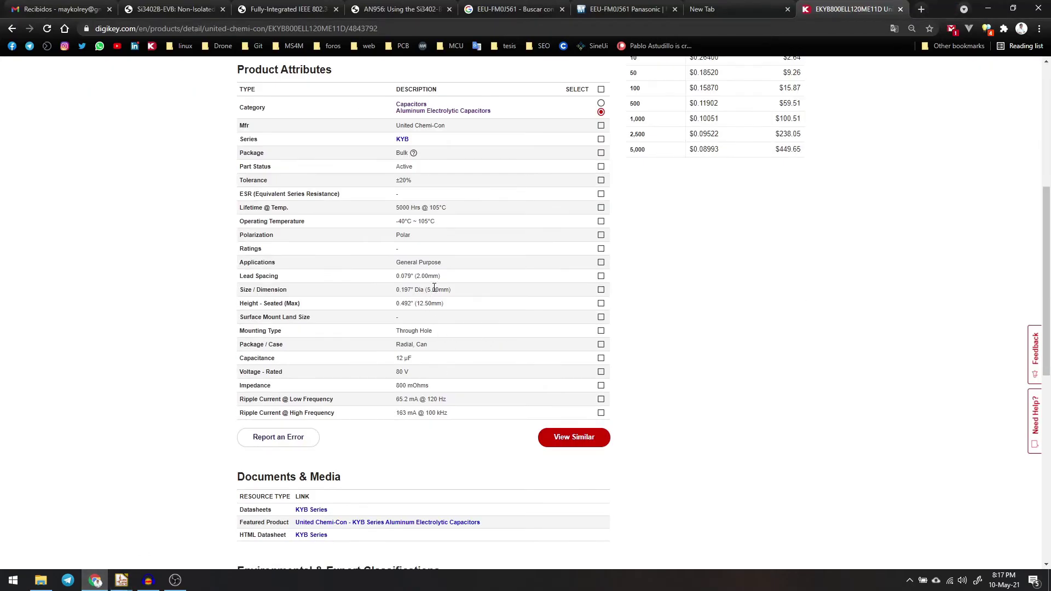
left_click_drag(427, 289, 458, 289)
left_click(417, 276)
scroll(491, 289, "up", 5)
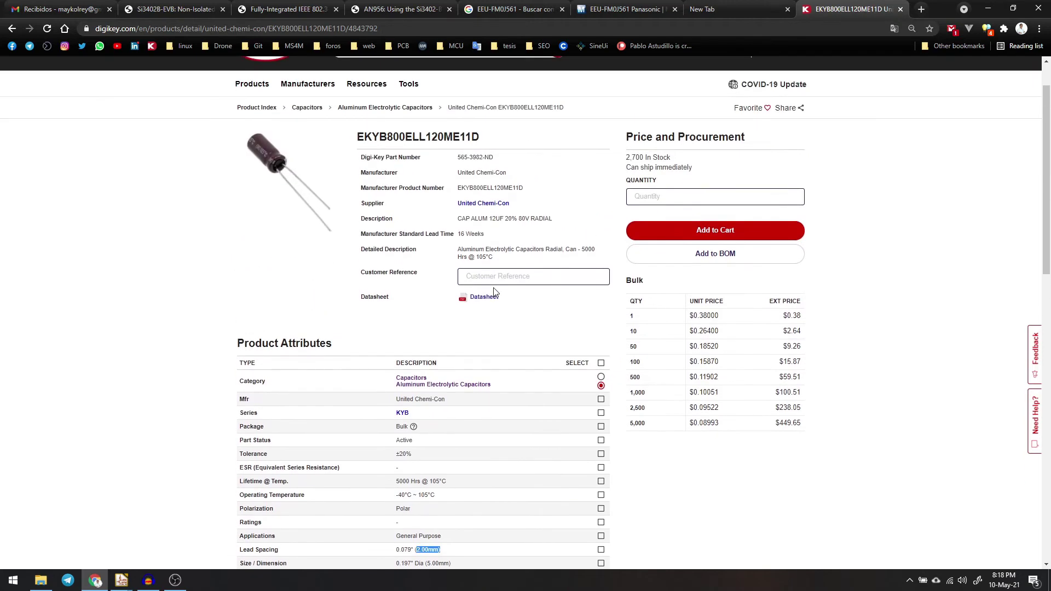
- Open the 100 V UPJ2A120MED capacitor from the filtered results, check its lead spacing and diameter, and copy its manufacturer product number
left_click(12, 29)
left_click(13, 28)
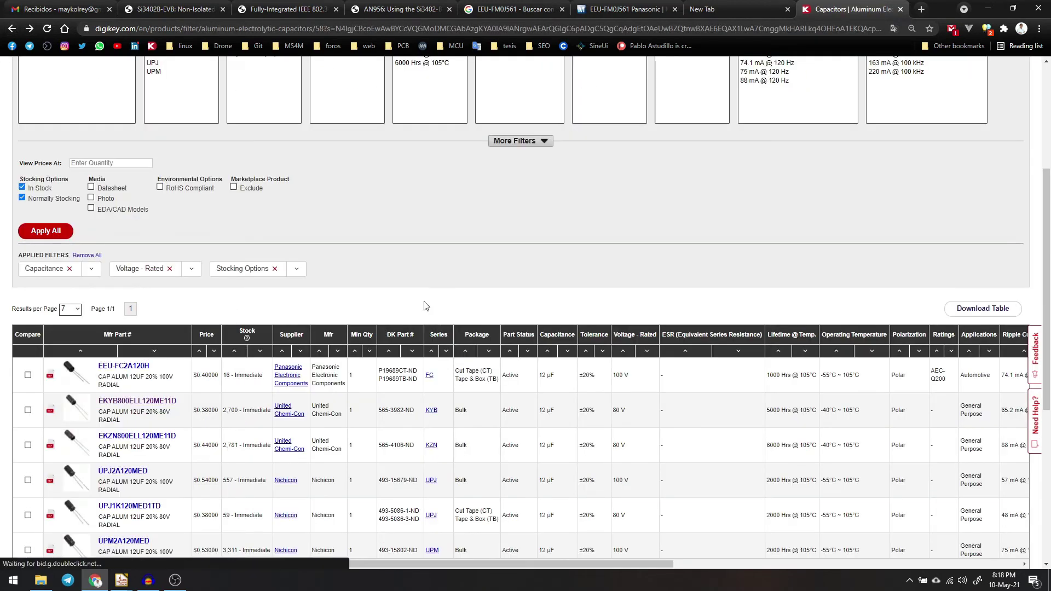
scroll(271, 344, "down", 2)
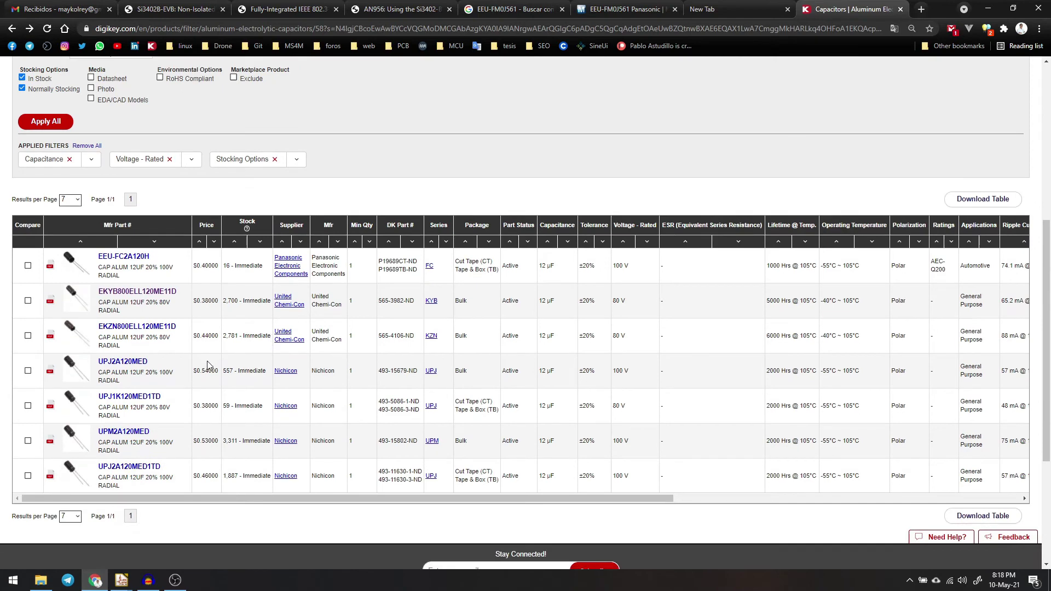
left_click(127, 366)
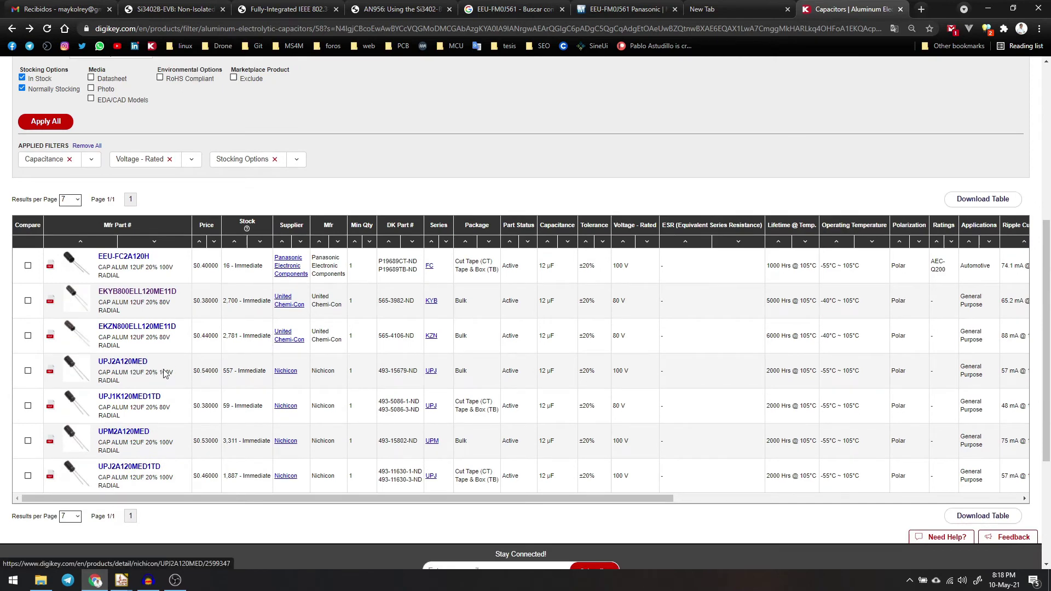
scroll(447, 313, "down", 4)
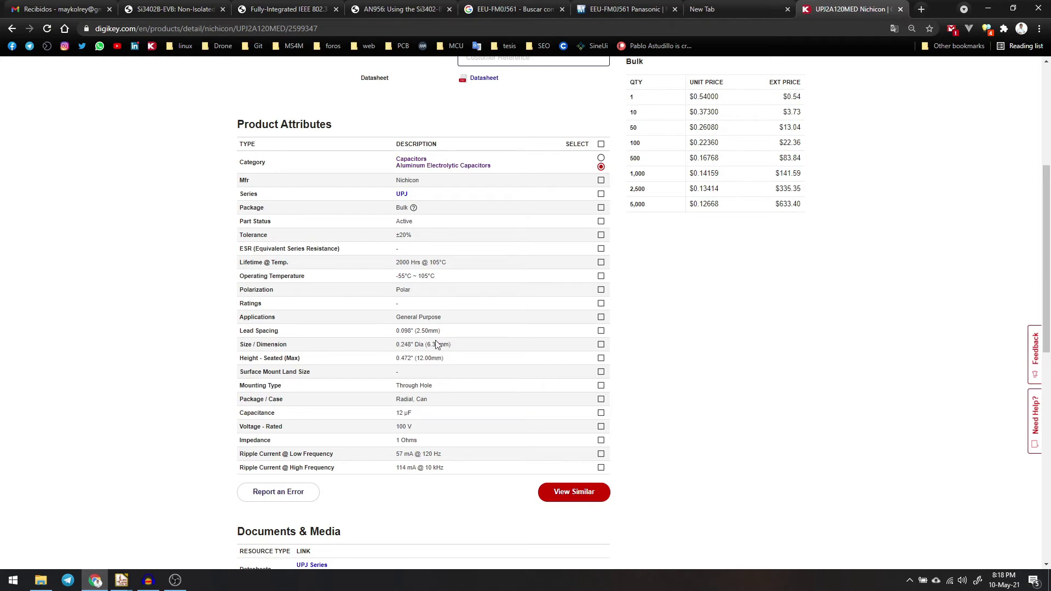
scroll(508, 312, "up", 5)
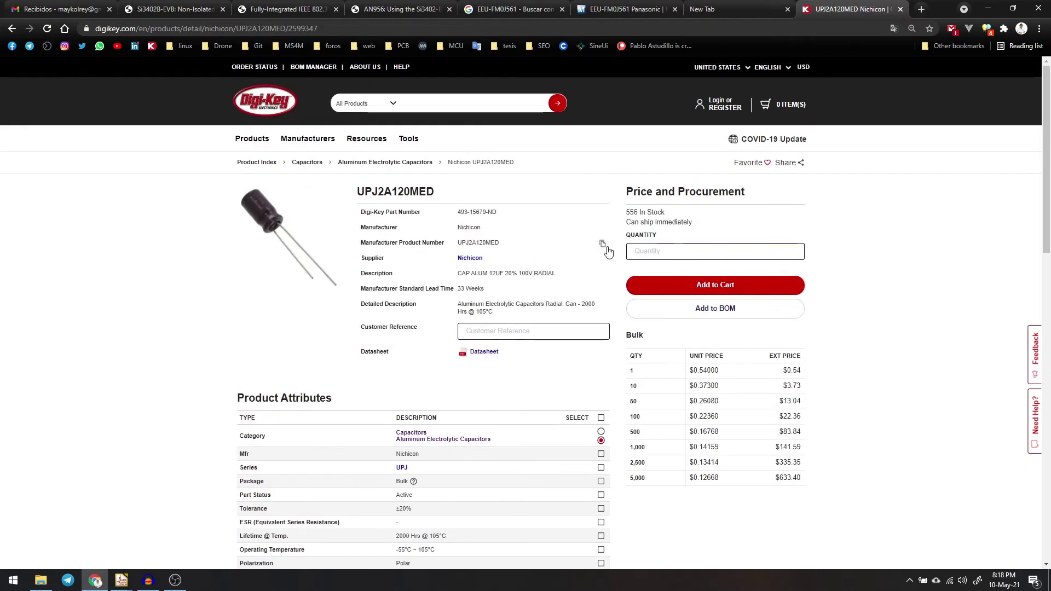
left_click(603, 245)
- Switch to Eeschema and assign the footprint Capacitor_THT:CP_Radial_D6.3mm_P2.50mm to C11 from the footprint library
left_click(122, 580)
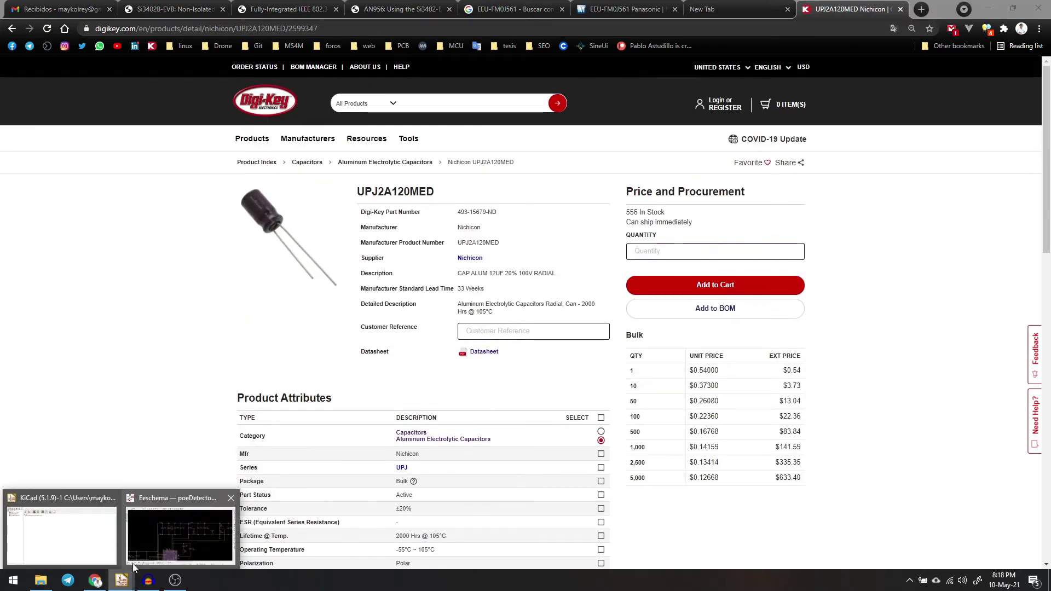
left_click(168, 536)
double_click(412, 212)
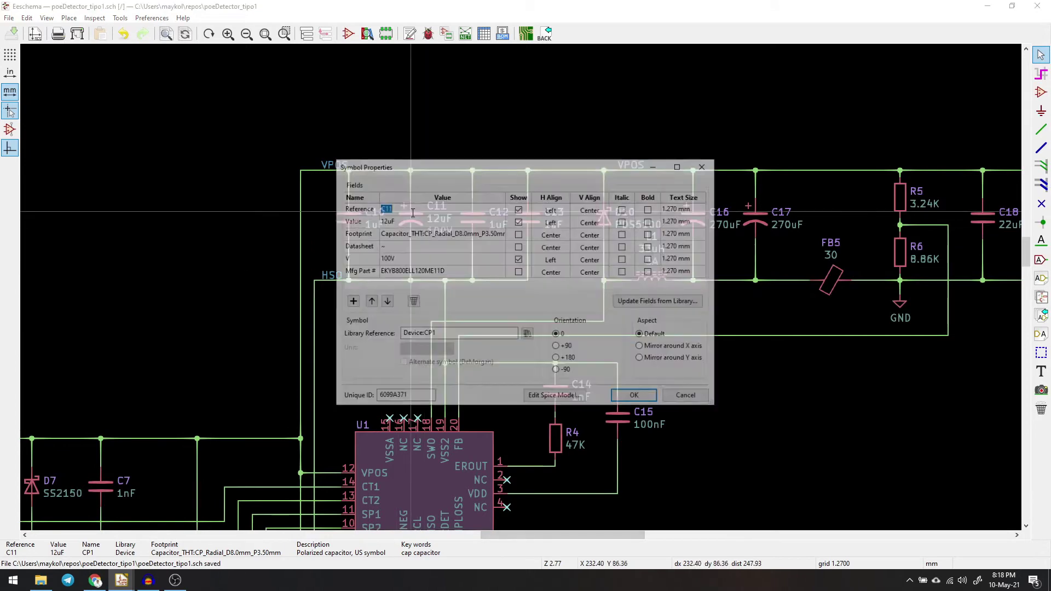
left_click(477, 237)
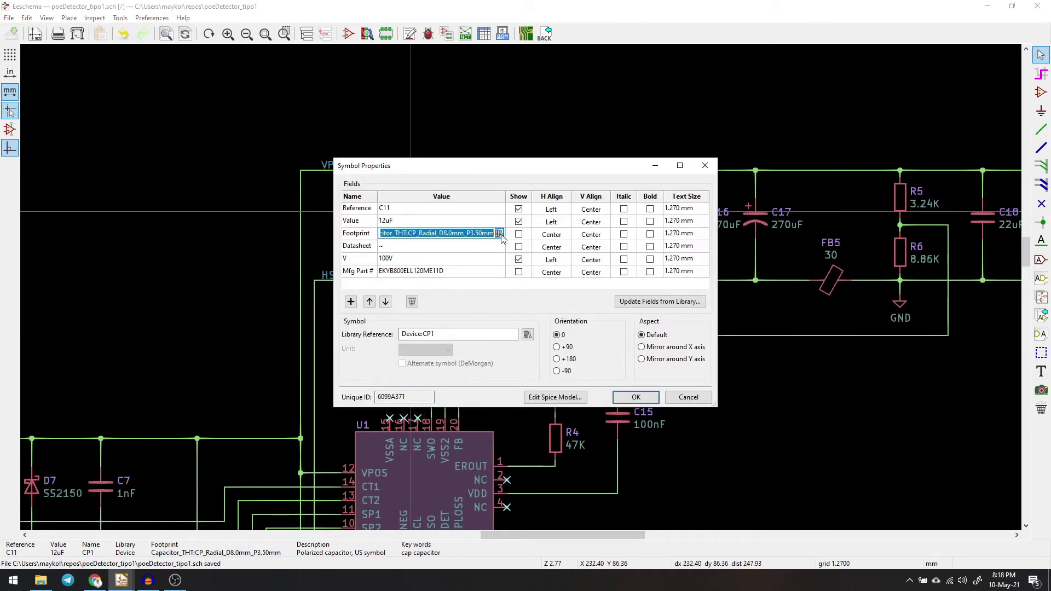
left_click(499, 233)
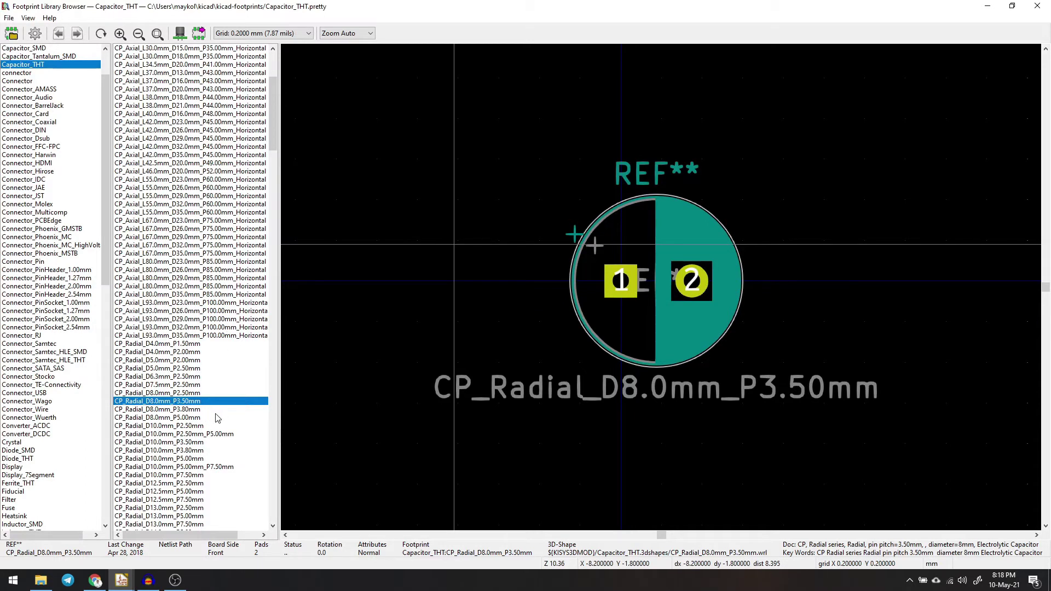
left_click(196, 377)
double_click(196, 377)
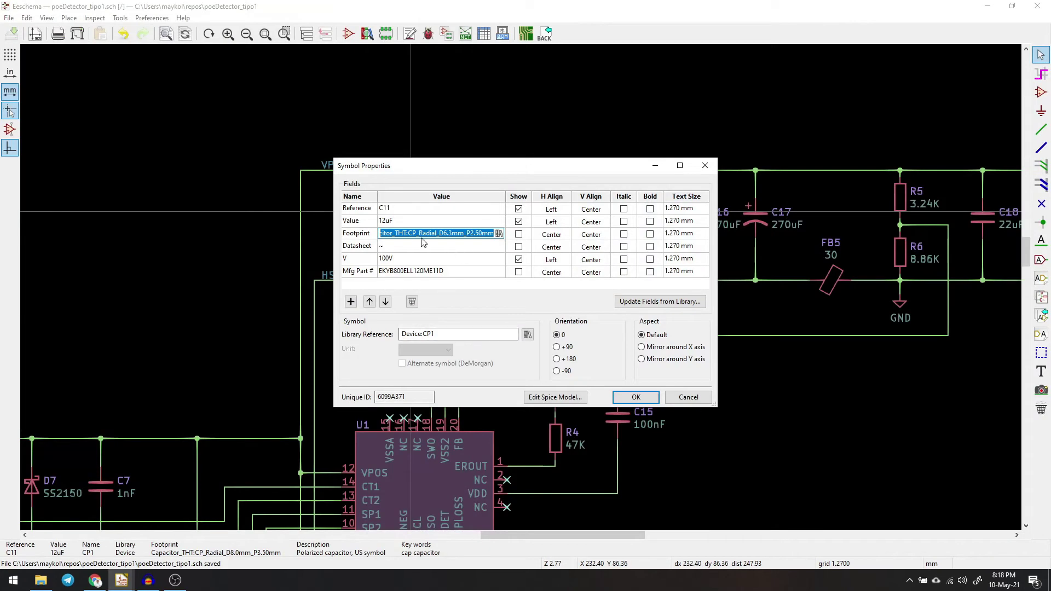
- Set C11's manufacturer part number to UPJ2A120MED and apply the symbol properties
left_click(438, 270)
key("ctrl+v")
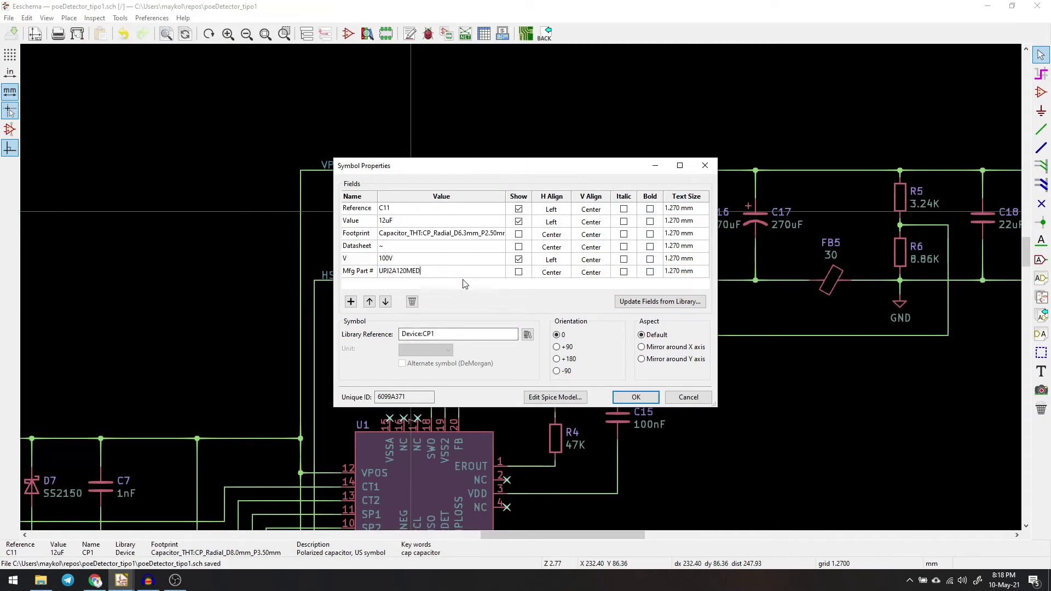
left_click(636, 398)
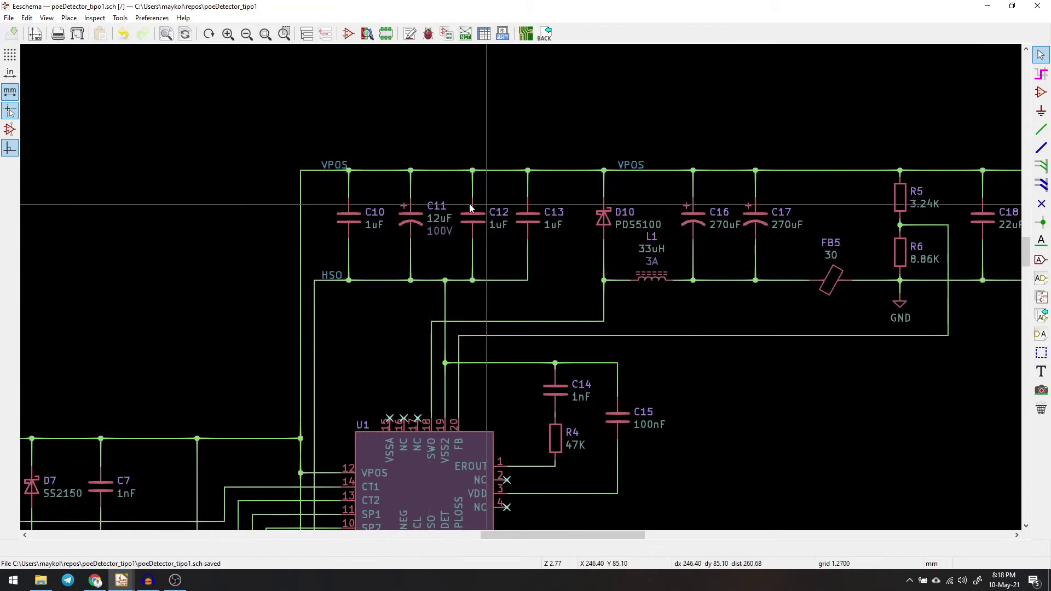
- Add a visible field named V with the value 6.3V to capacitor C16 and apply the symbol properties
scroll(451, 198, "down", 2)
scroll(520, 289, "up", 4)
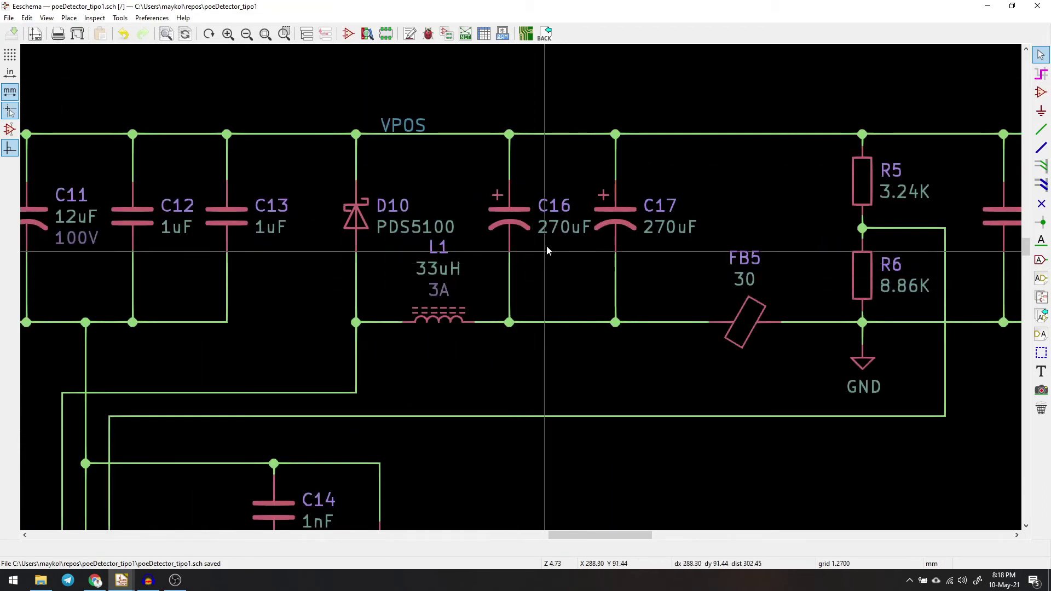
scroll(555, 281, "up", 1)
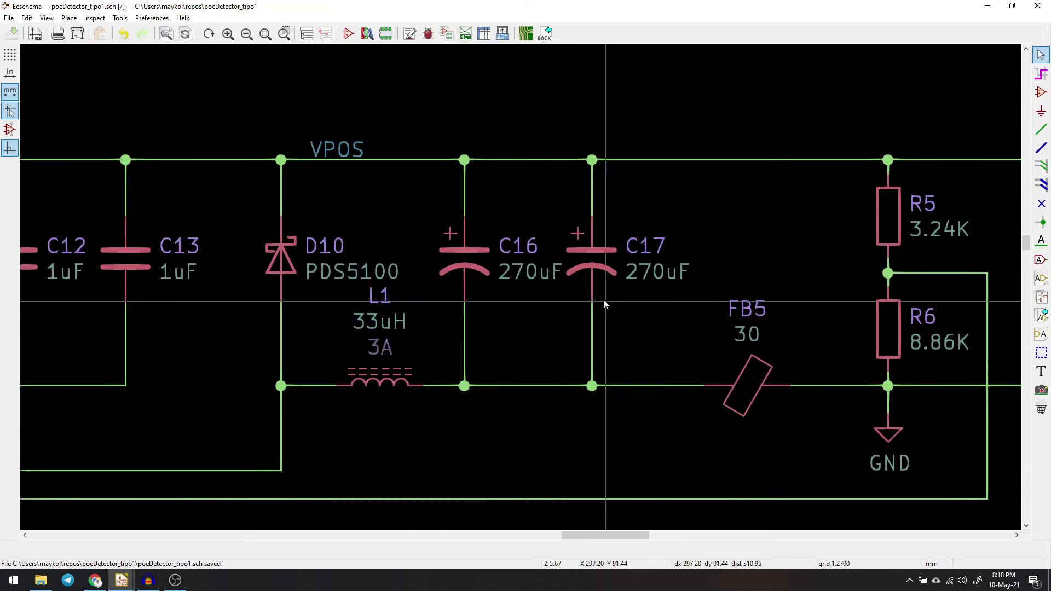
double_click(464, 258)
left_click(351, 301)
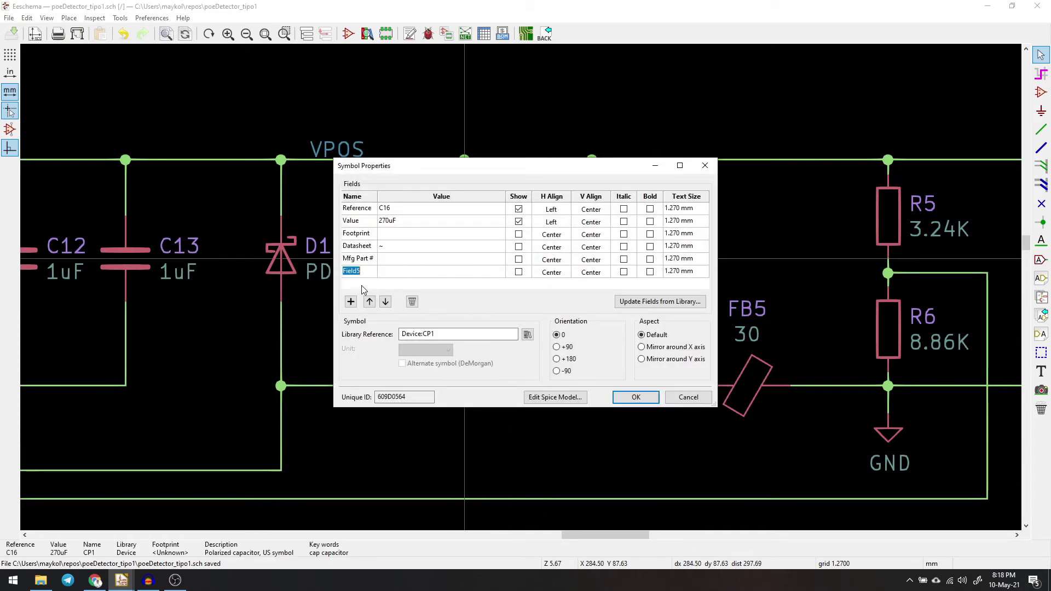
type("V")
key("Tab")
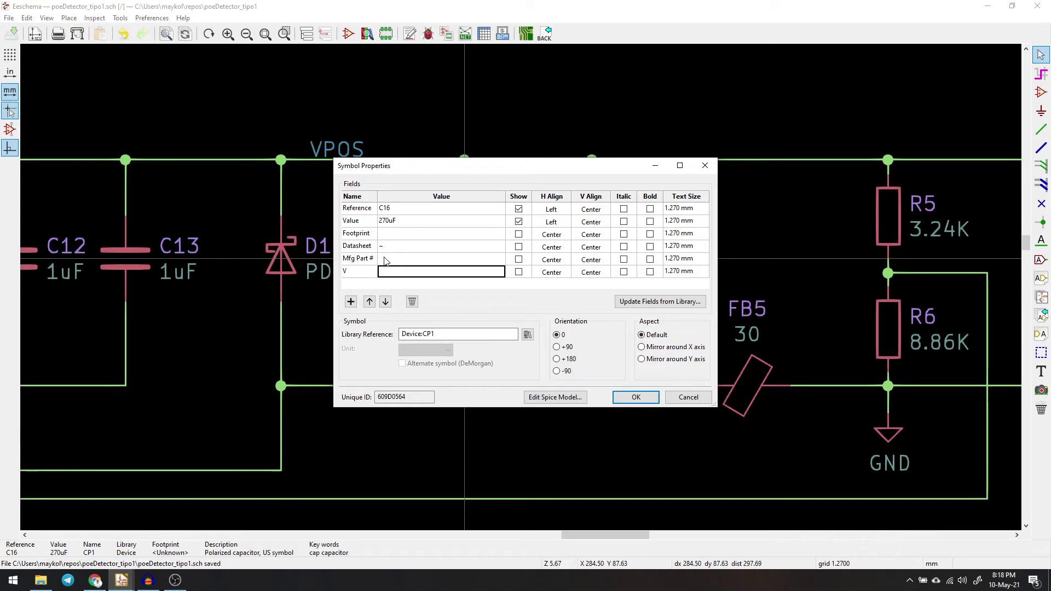
type("6")
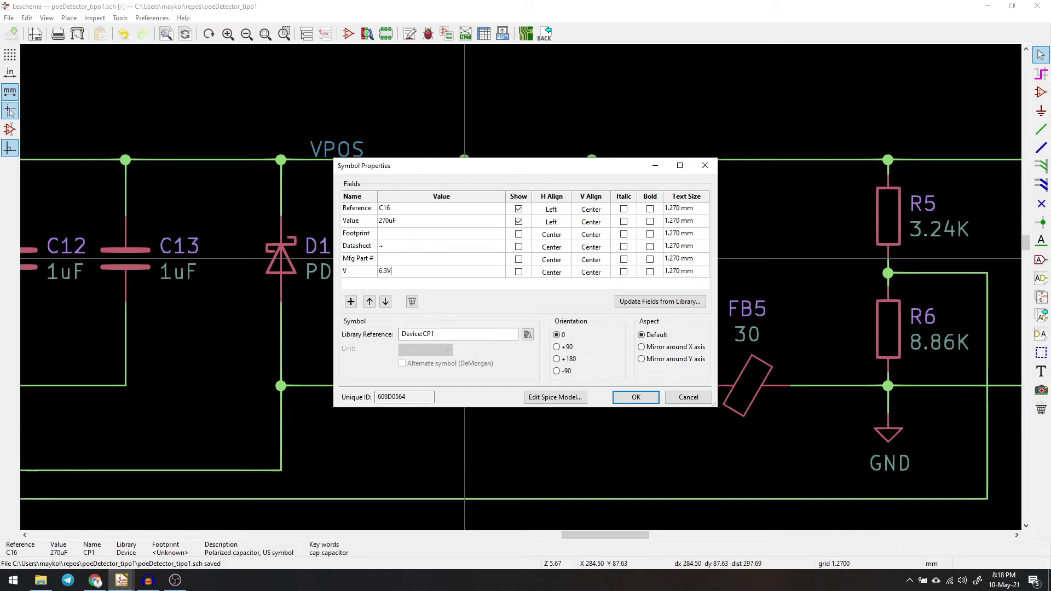
type(".3V")
left_click(518, 271)
left_click(635, 397)
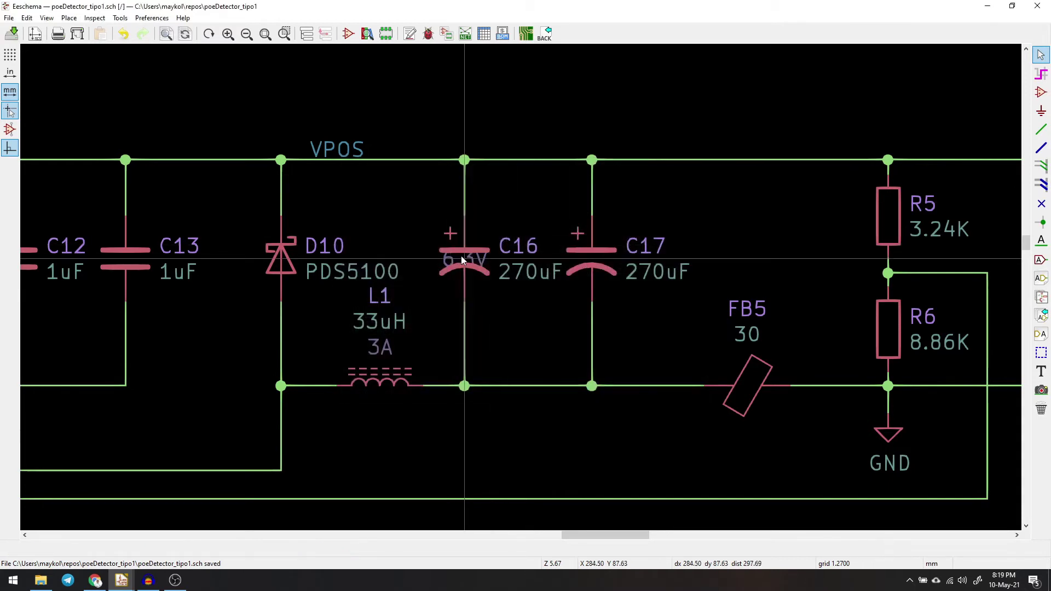
- Add a visible field named V with the value 6.3V to capacitor C17 and apply the symbol properties
double_click(591, 256)
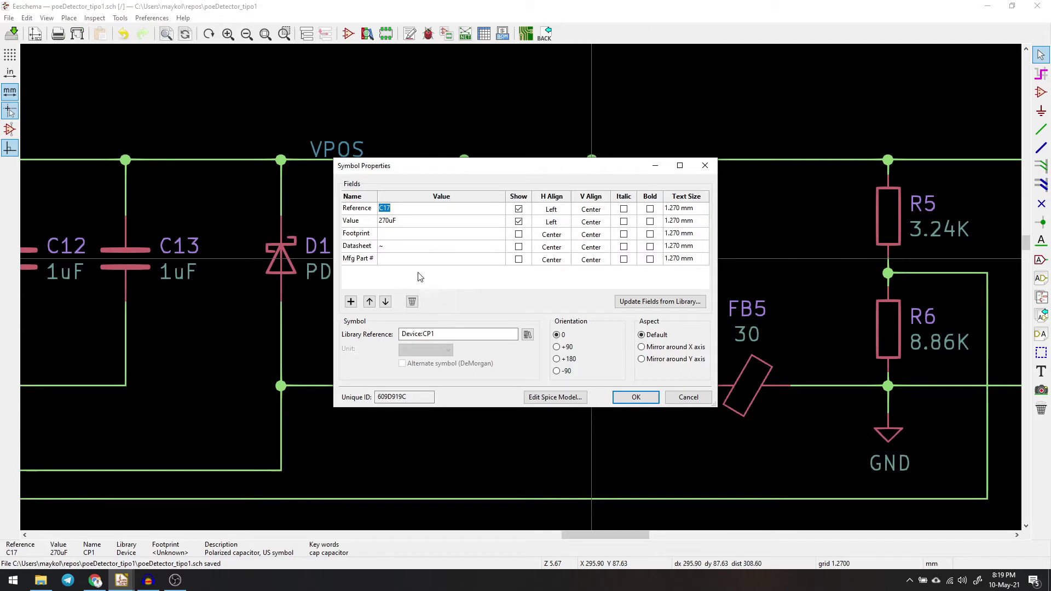
left_click(413, 234)
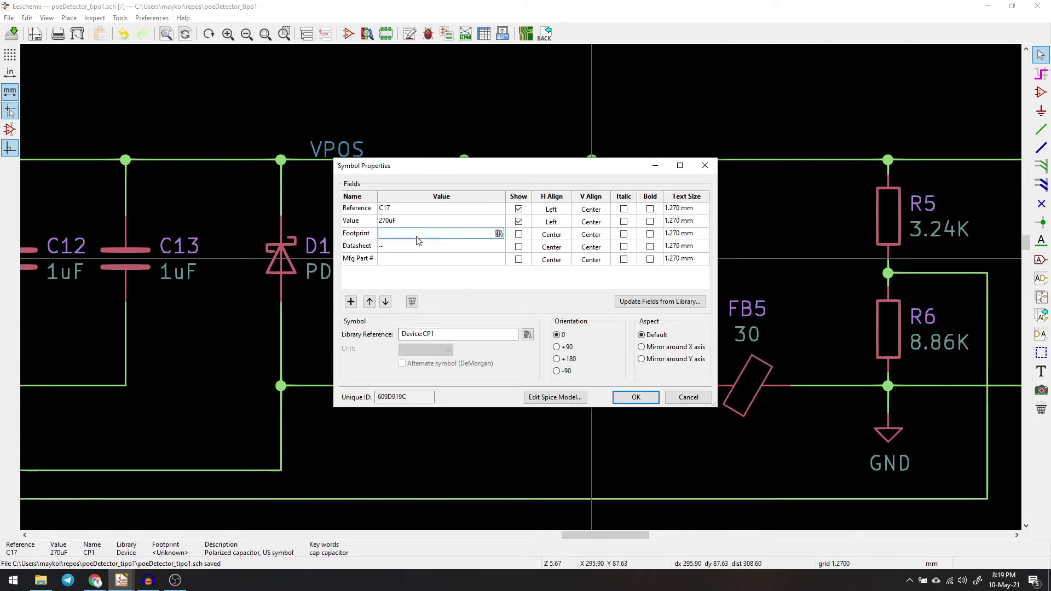
left_click_drag(513, 173, 724, 180)
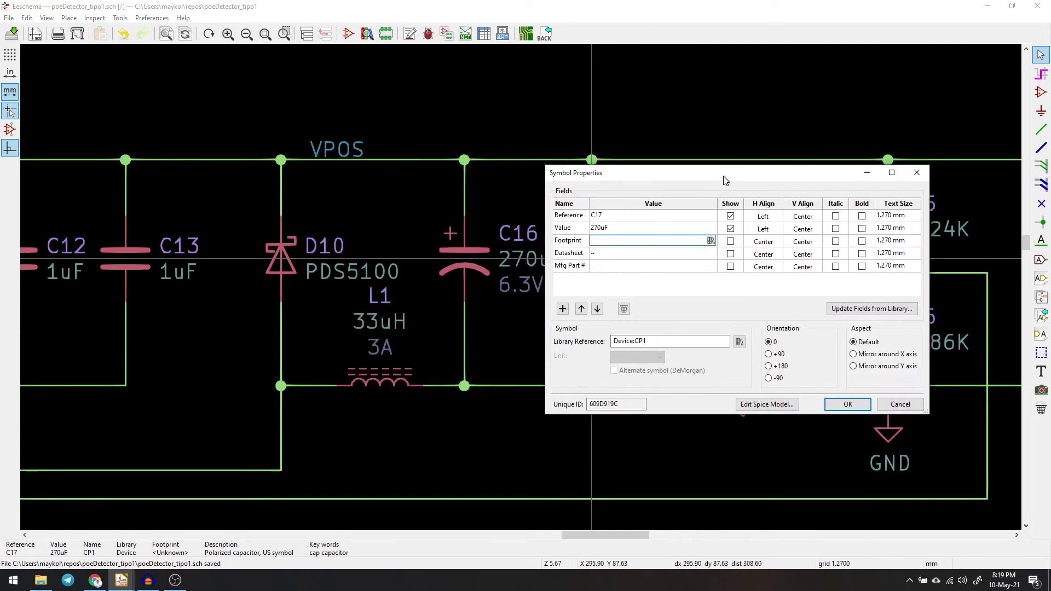
left_click(562, 309)
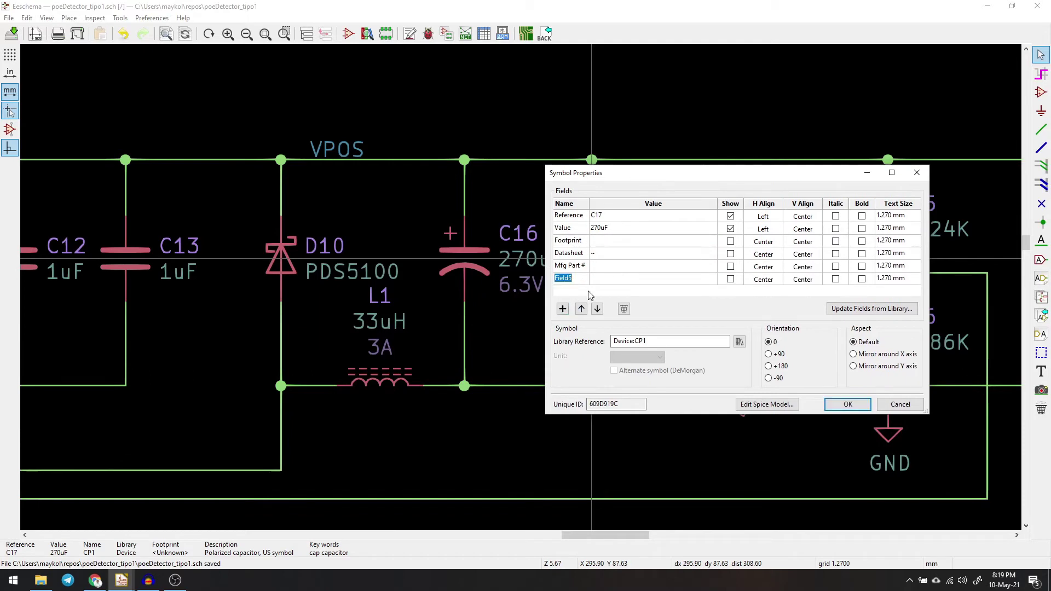
type("V")
key("Tab")
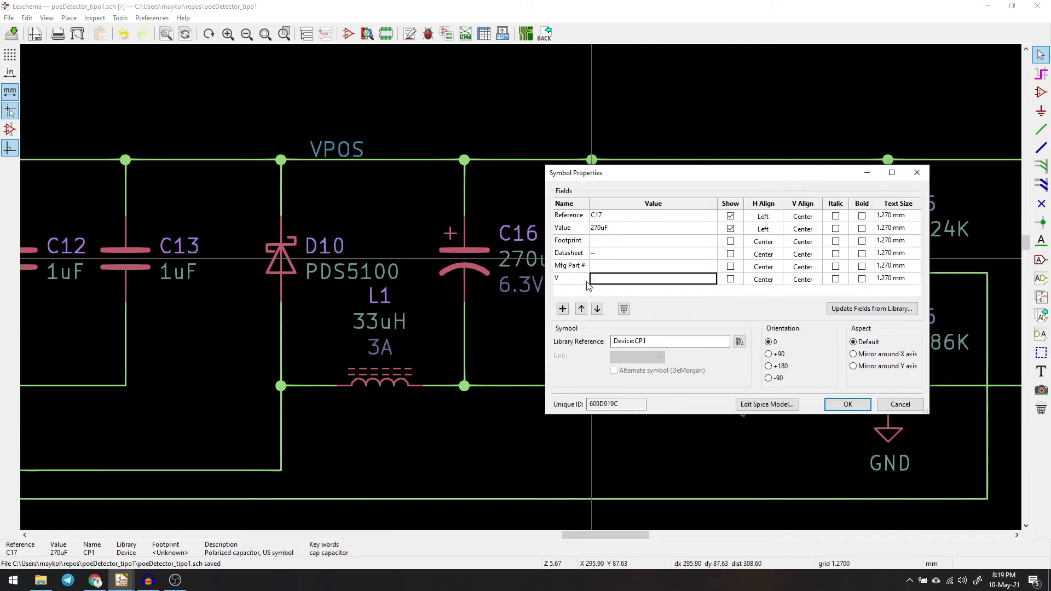
type("6.3V")
left_click(736, 284)
left_click(846, 404)
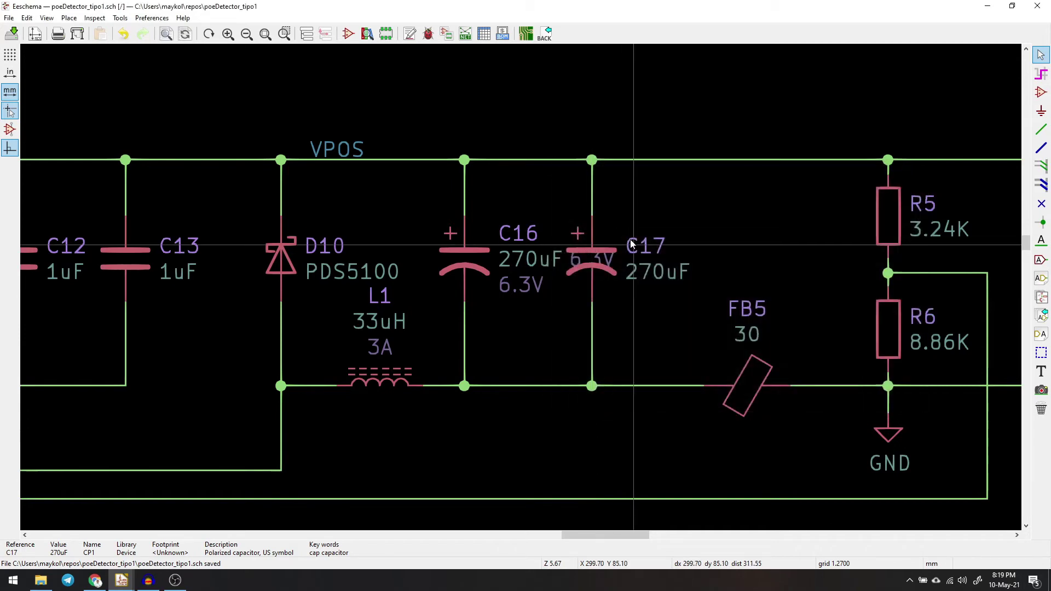
- Autoplace C17's field texts beside the symbol and save the schematic
key("o")
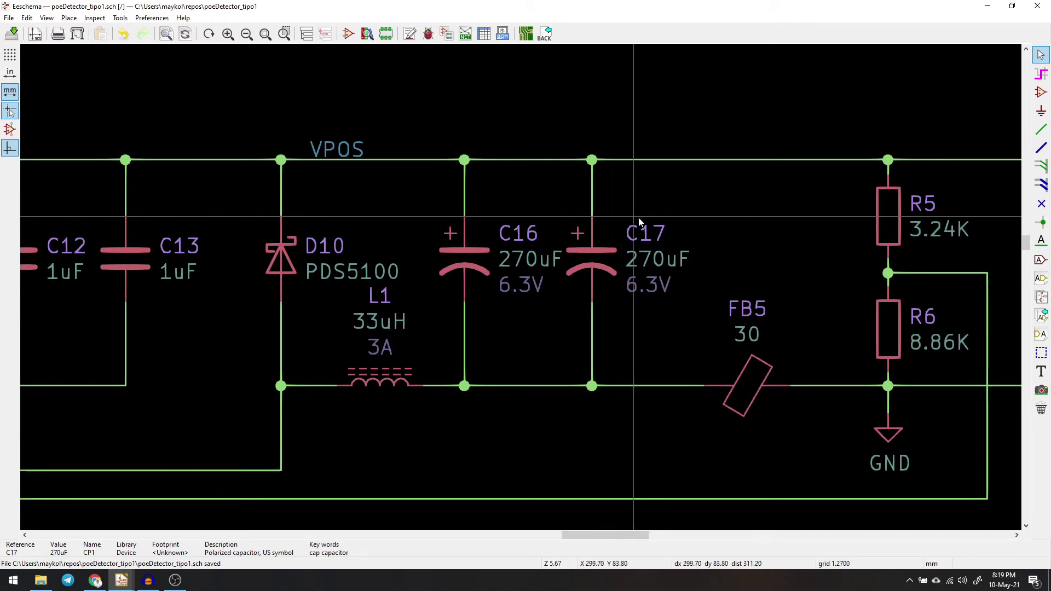
scroll(606, 265, "down", 1)
scroll(520, 290, "up", 2)
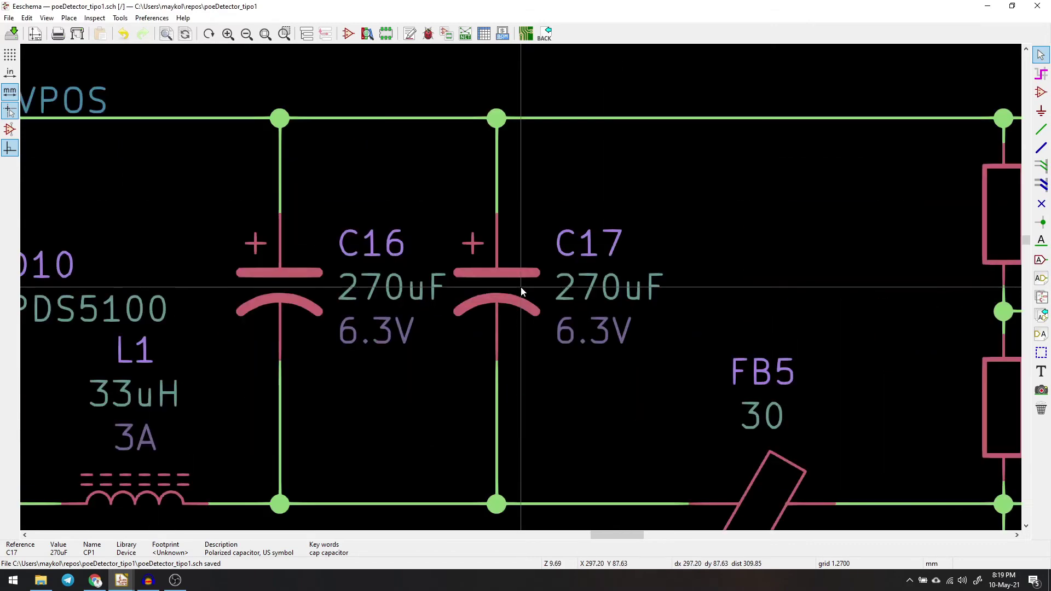
scroll(520, 291, "down", 3)
scroll(511, 294, "up", 2)
key("ctrl+s")
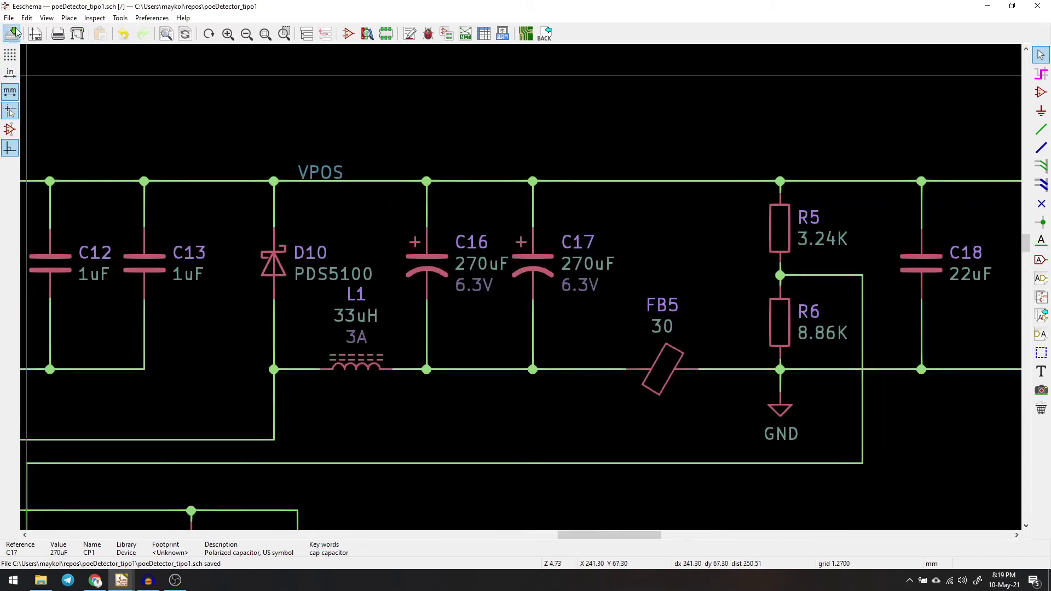
scroll(520, 287, "up", 5)
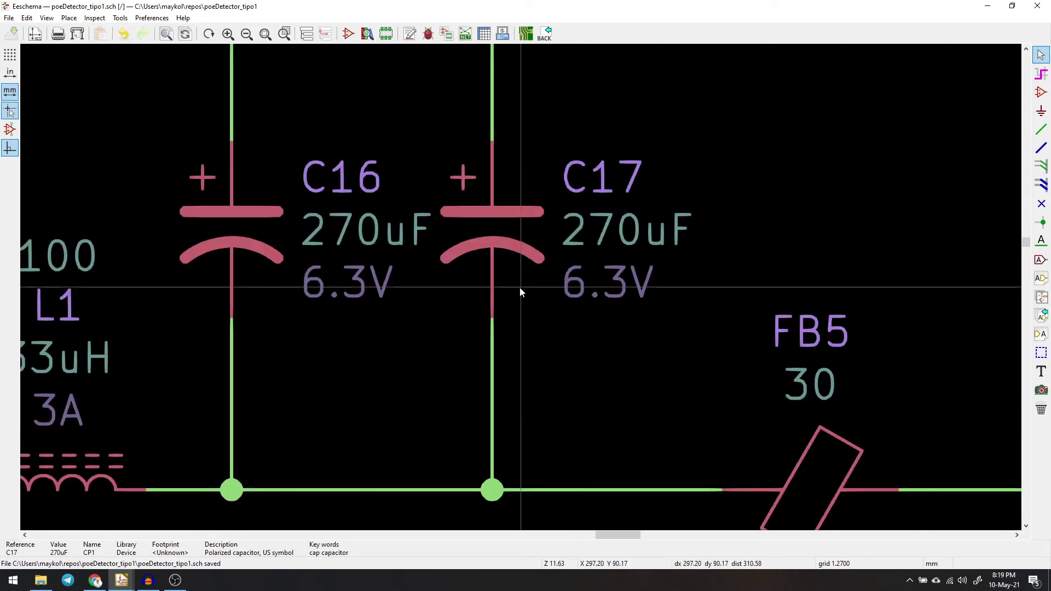
double_click(490, 229)
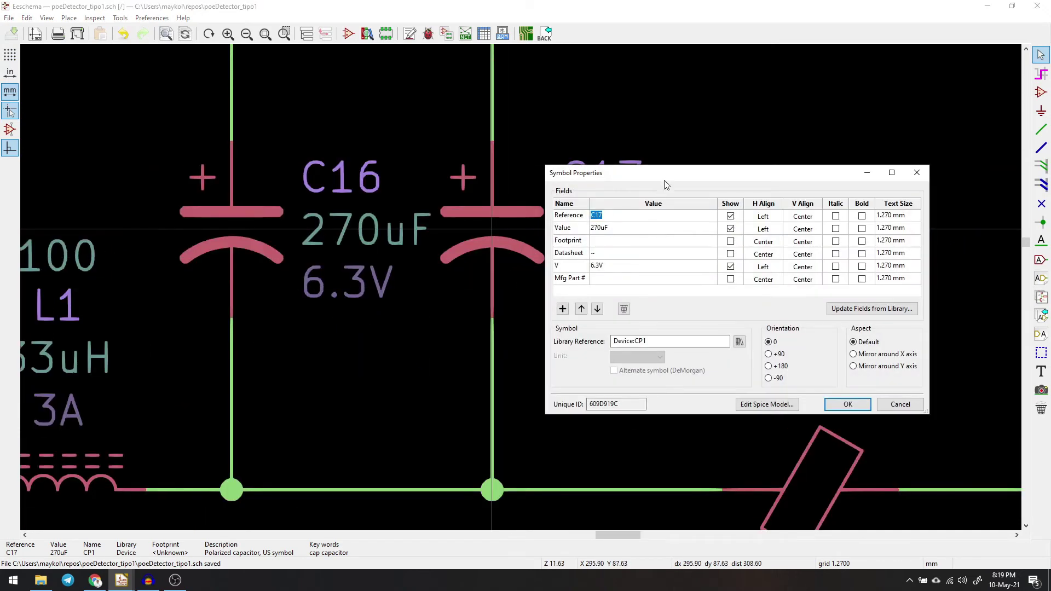
left_click_drag(673, 175, 340, 247)
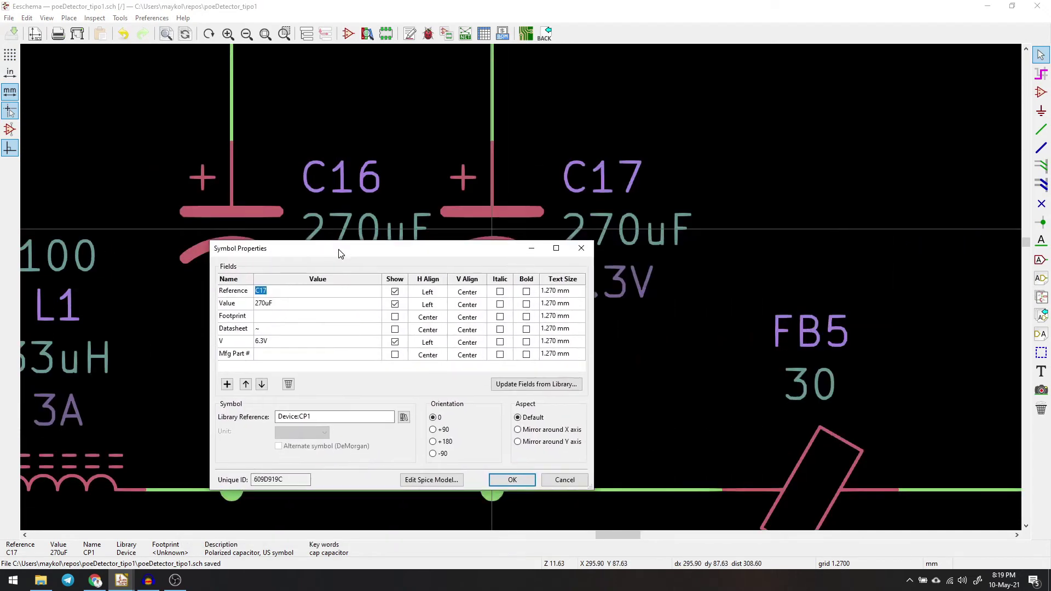
left_click(583, 251)
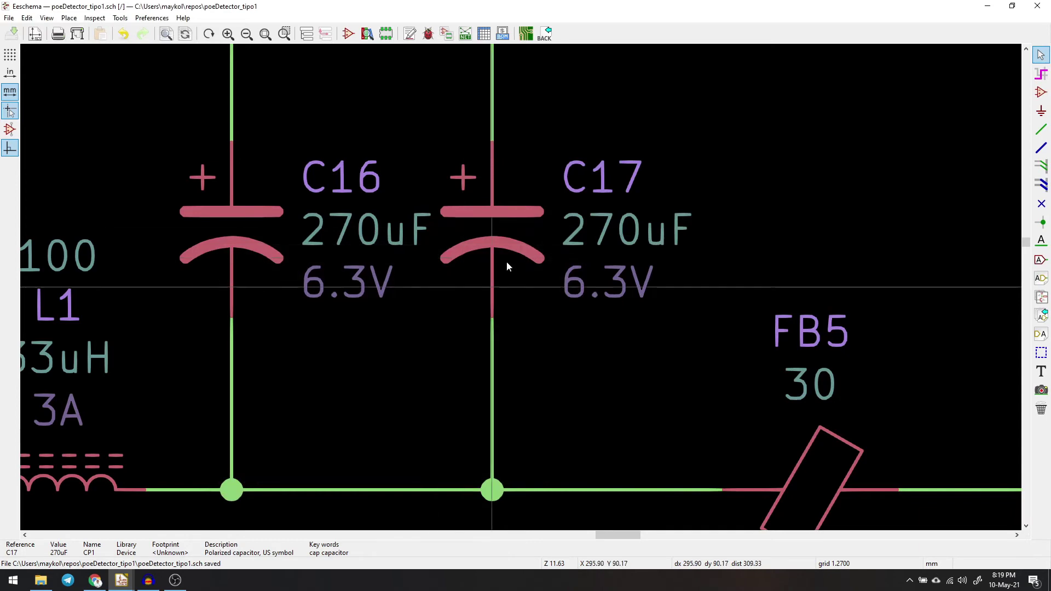
- Switch to Digi-Key in Chrome and open the Aluminum Electrolytic Capacitors category
left_click(95, 581)
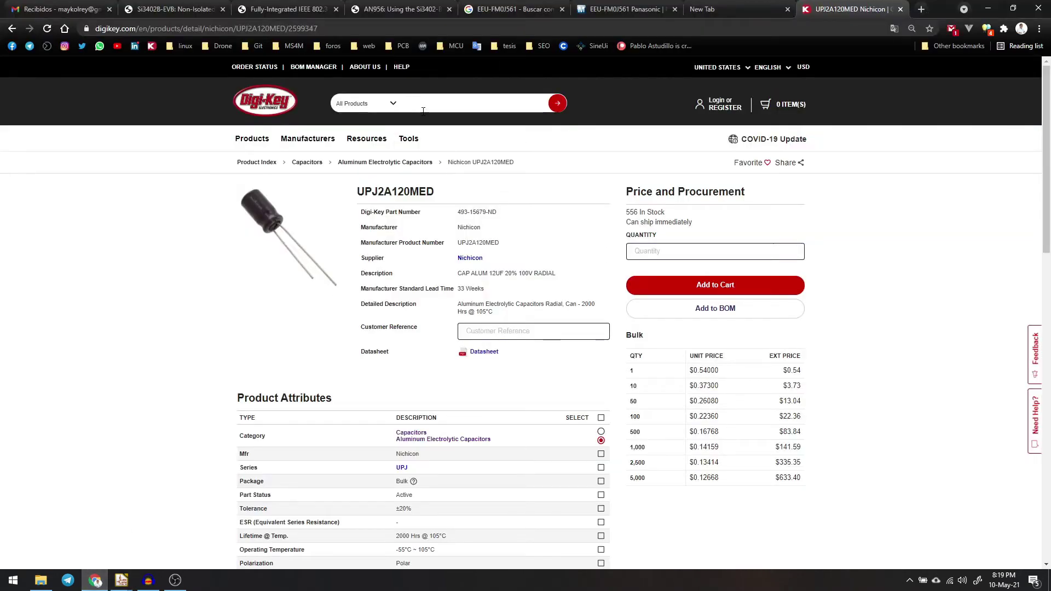
type("6")
key("BackSpace")
type("c")
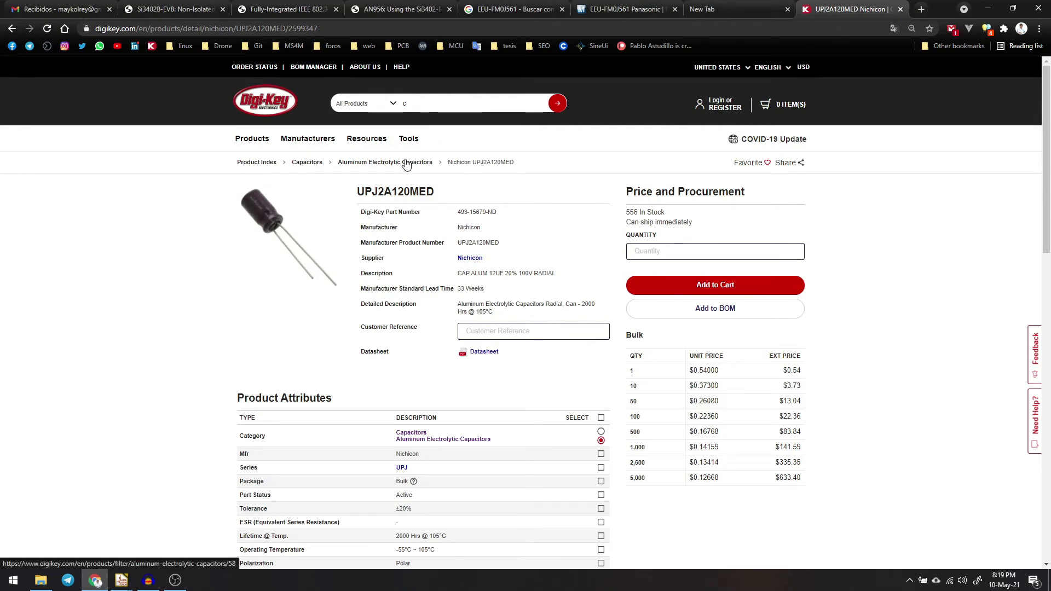
left_click(429, 165)
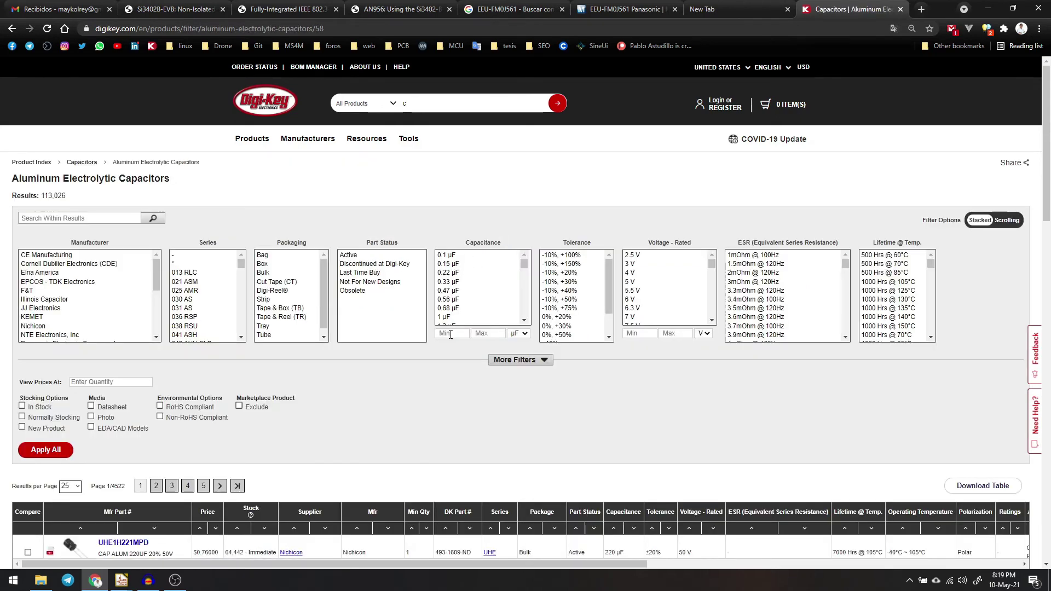
left_click(452, 333)
type("6.")
key("BackSpace")
key("BackSpace")
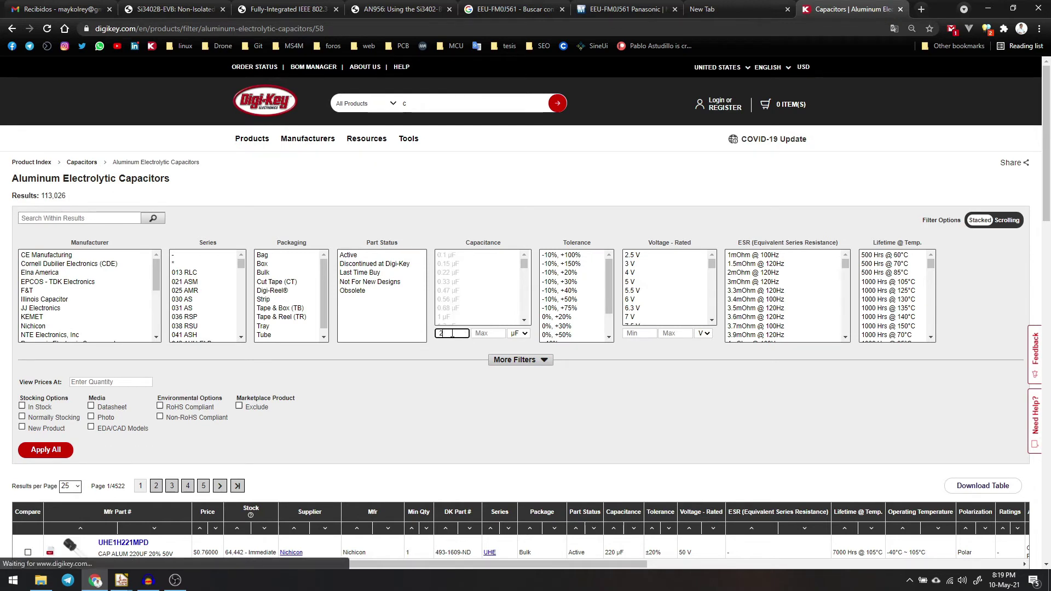
type("270")
key("BackSpace")
key("BackSpace")
key("BackSpace")
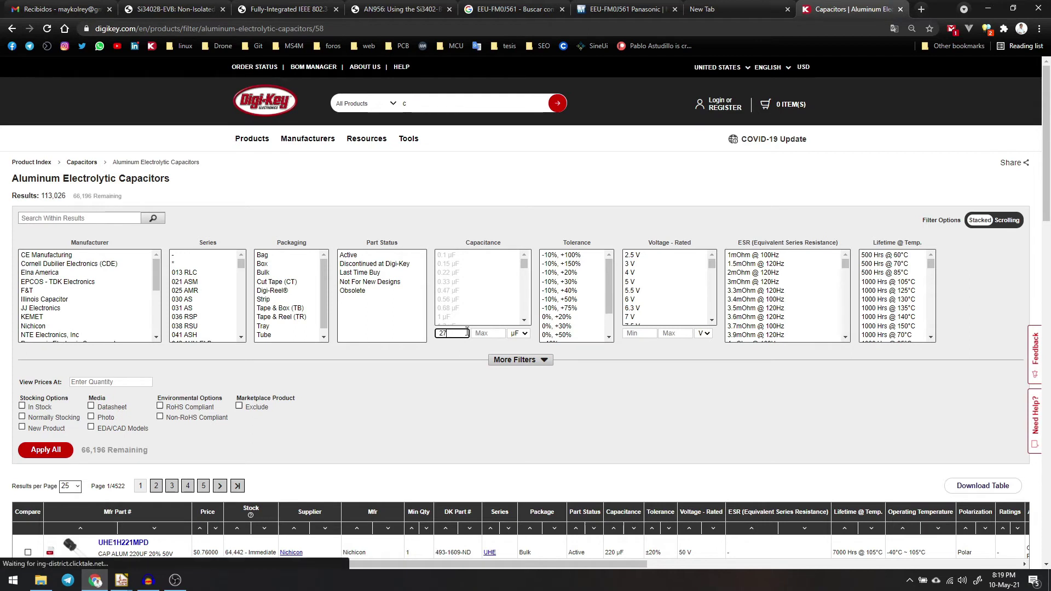
- Select the capacitance values from 250 µF to 300 µF as the capacitance filter
scroll(483, 292, "down", 5)
scroll(483, 292, "down", 15)
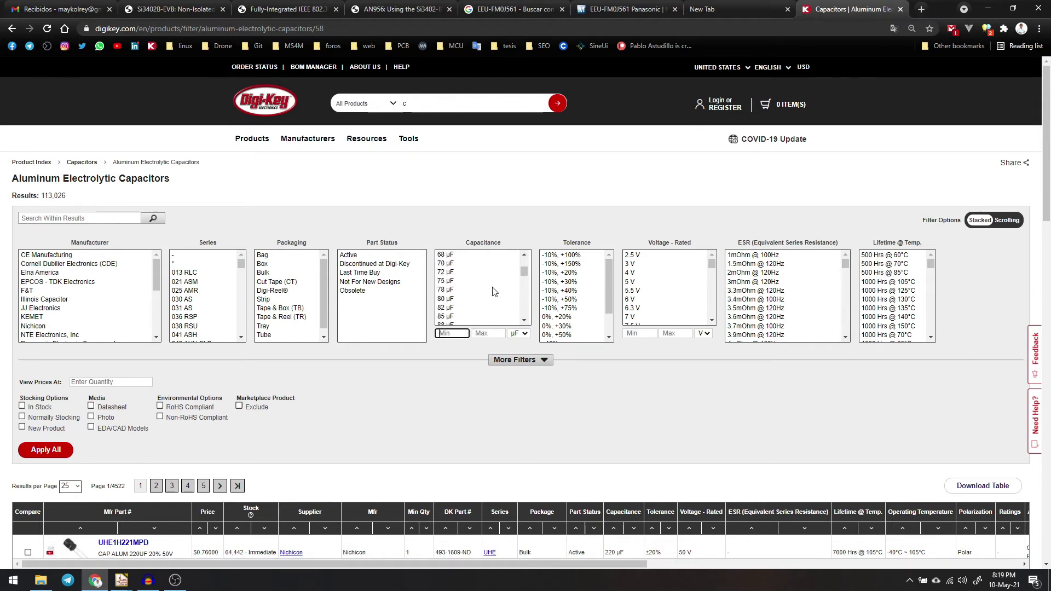
scroll(491, 309, "up", 5)
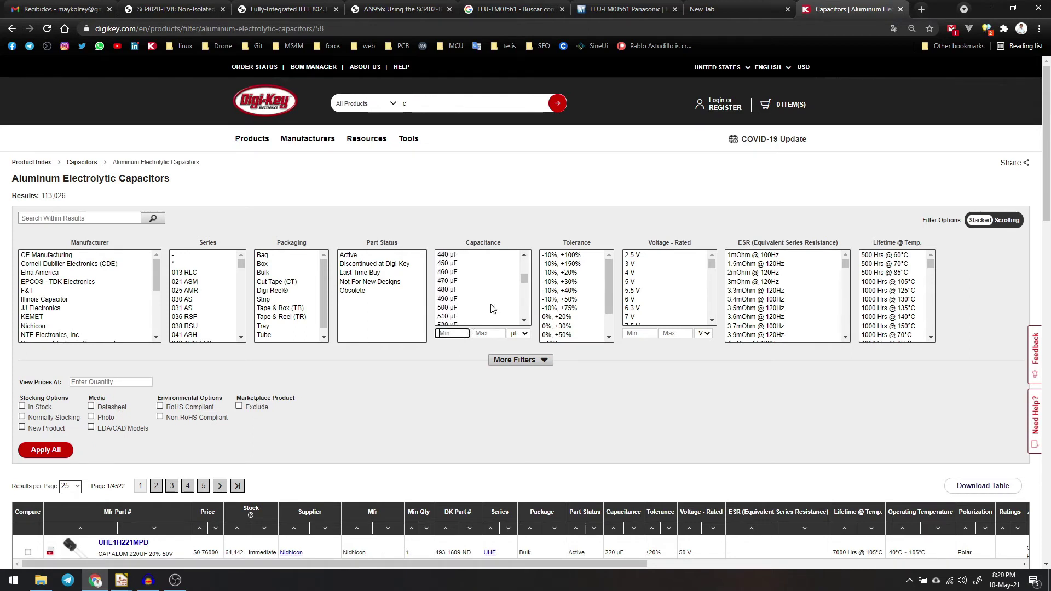
scroll(491, 308, "up", 3)
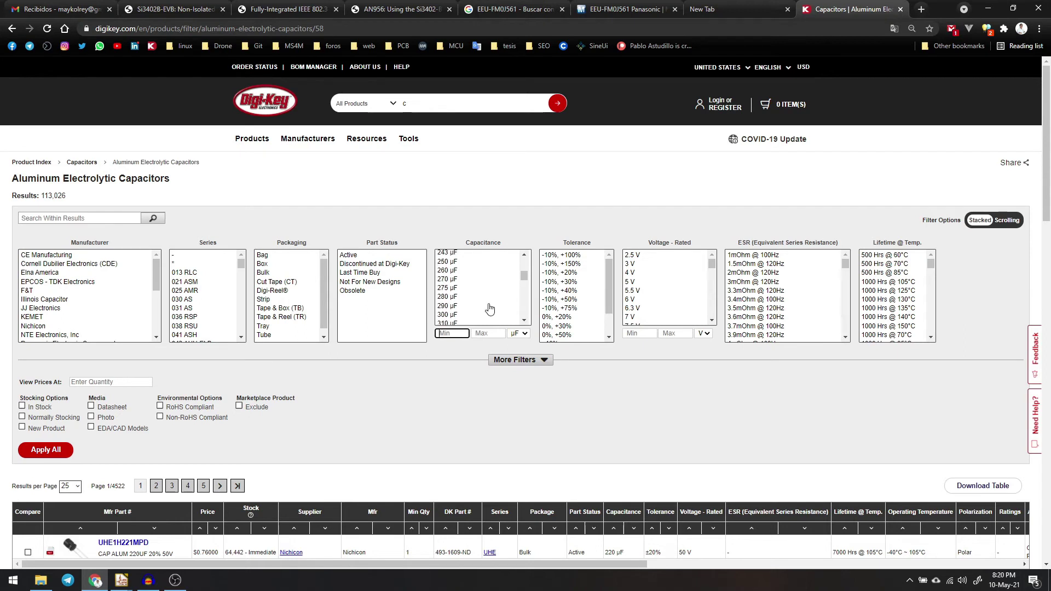
scroll(486, 300, "down", 2)
left_click_drag(464, 265, 491, 327)
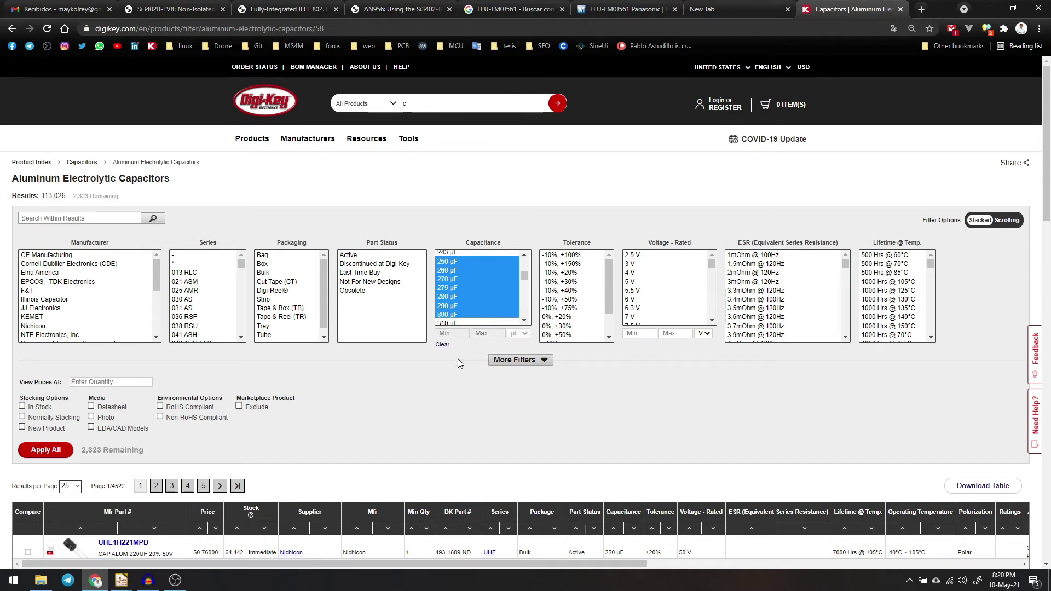
- Restrict the results to in-stock, normally stocking capacitors rated 6.3 V and apply the filters
left_click(22, 406)
left_click(22, 416)
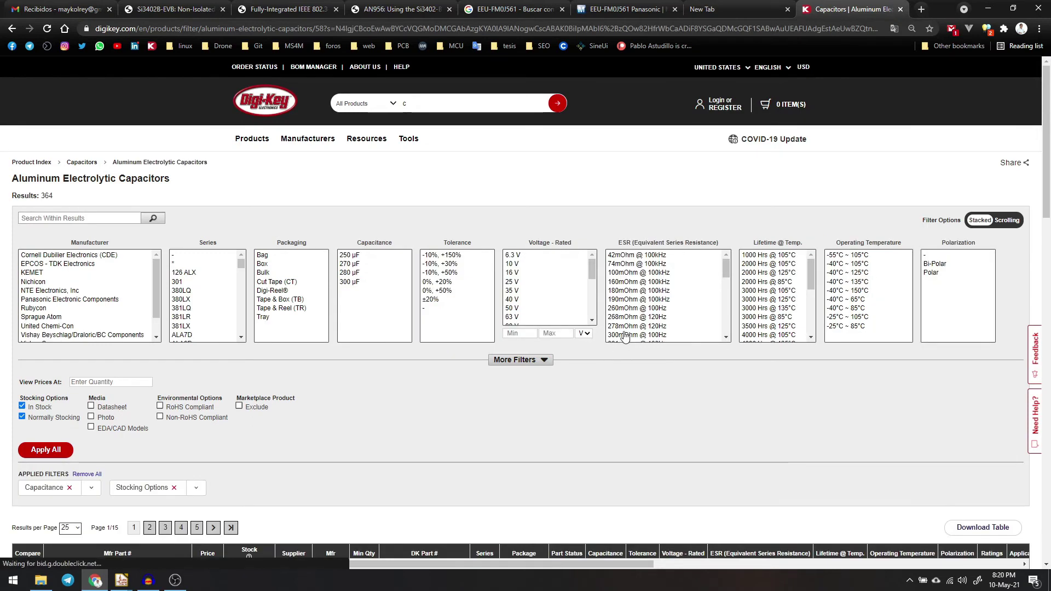
left_click(528, 256)
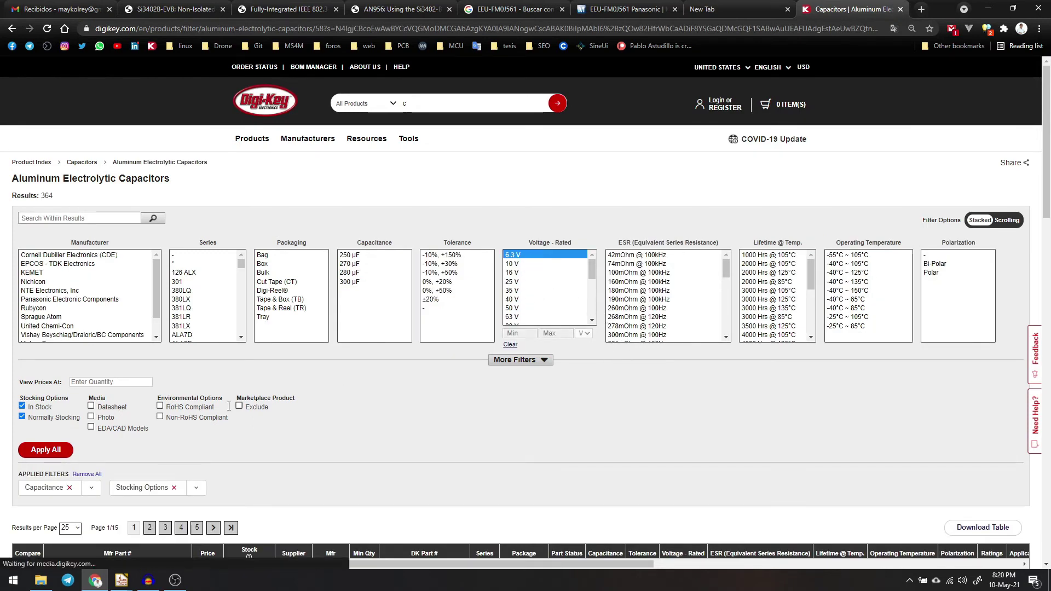
left_click(46, 450)
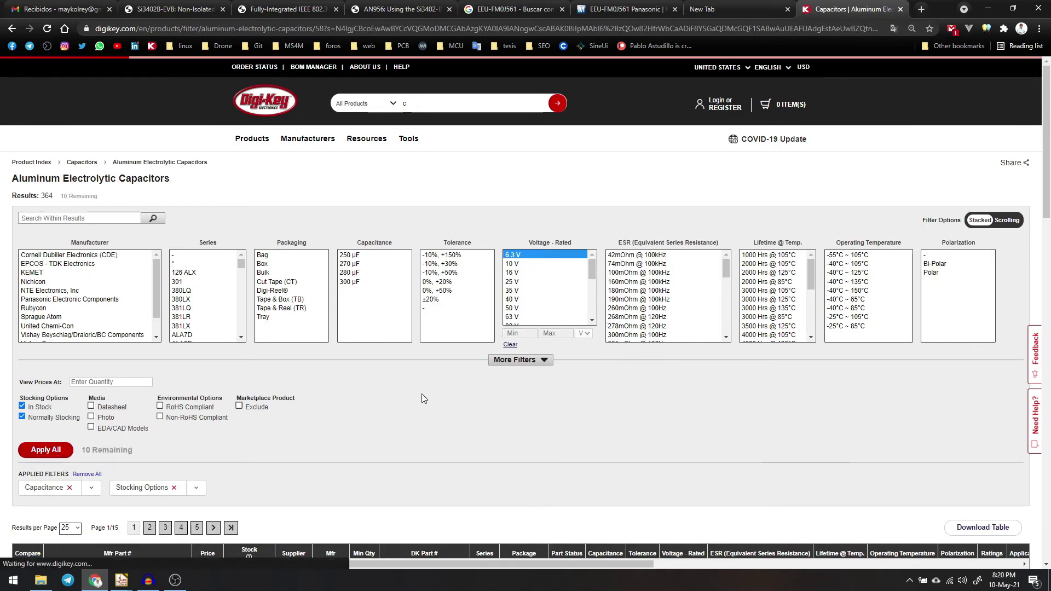
- Look through the filtered 270 µF capacitors and open the product page of the Panasonic EEE-FK0J271SL
scroll(420, 395, "down", 3)
scroll(422, 400, "down", 2)
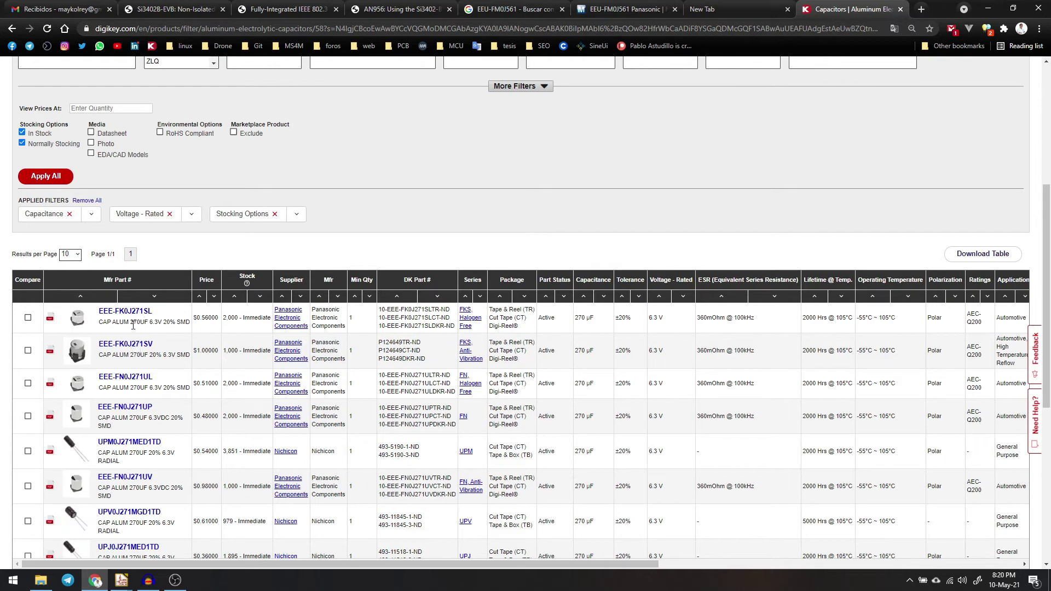
scroll(137, 410, "down", 2)
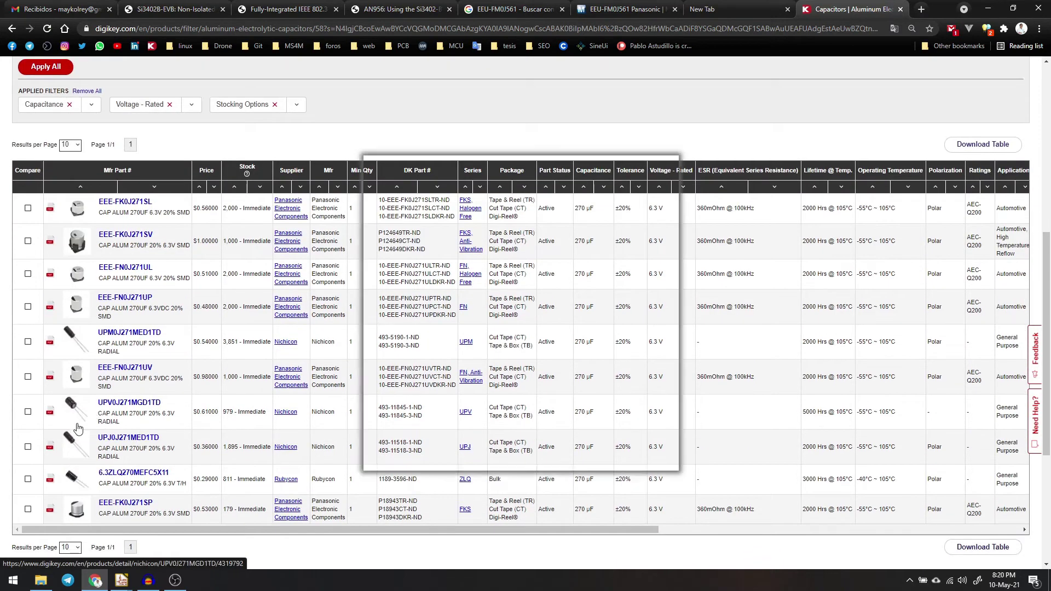
mouse_move(83, 418)
scroll(142, 320, "up", 2)
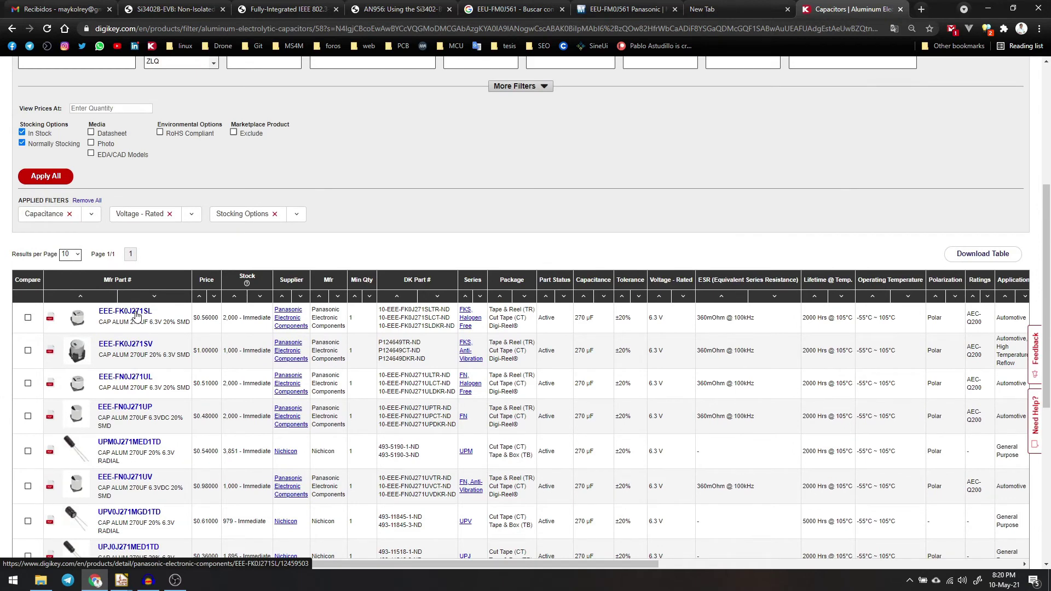
left_click(143, 316)
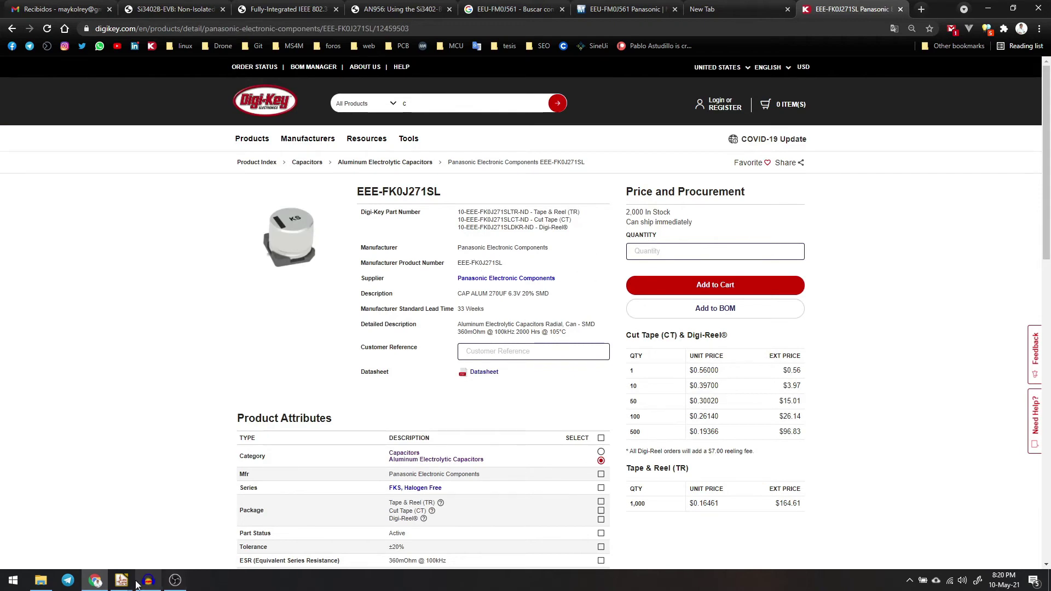
- Switch to the Eeschema schematic and set the manufacturer part number of capacitor C16 to EEE-FK0J271SL
mouse_move(120, 579)
left_click(178, 522)
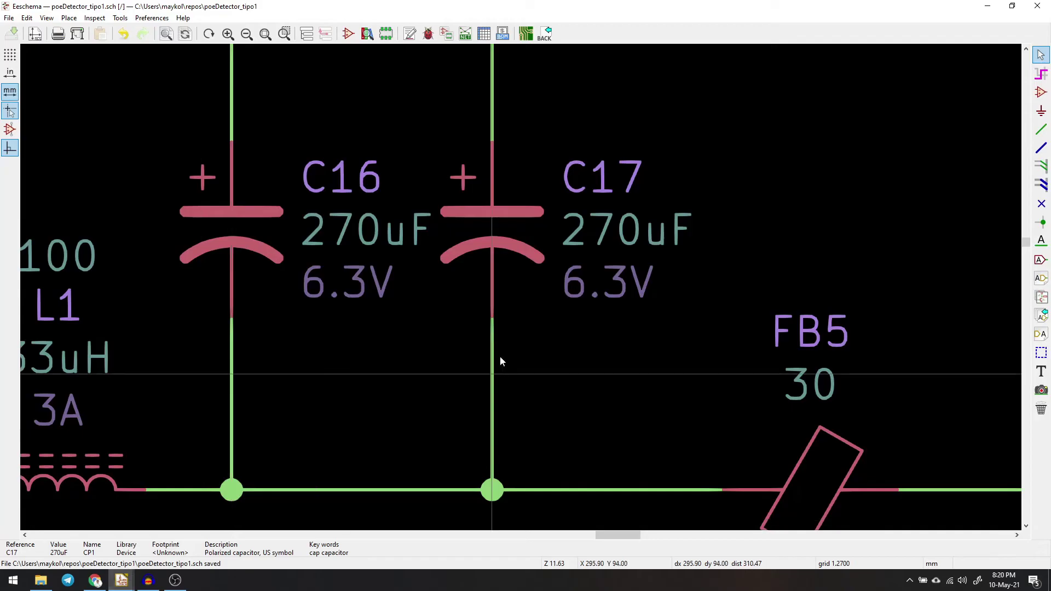
double_click(239, 223)
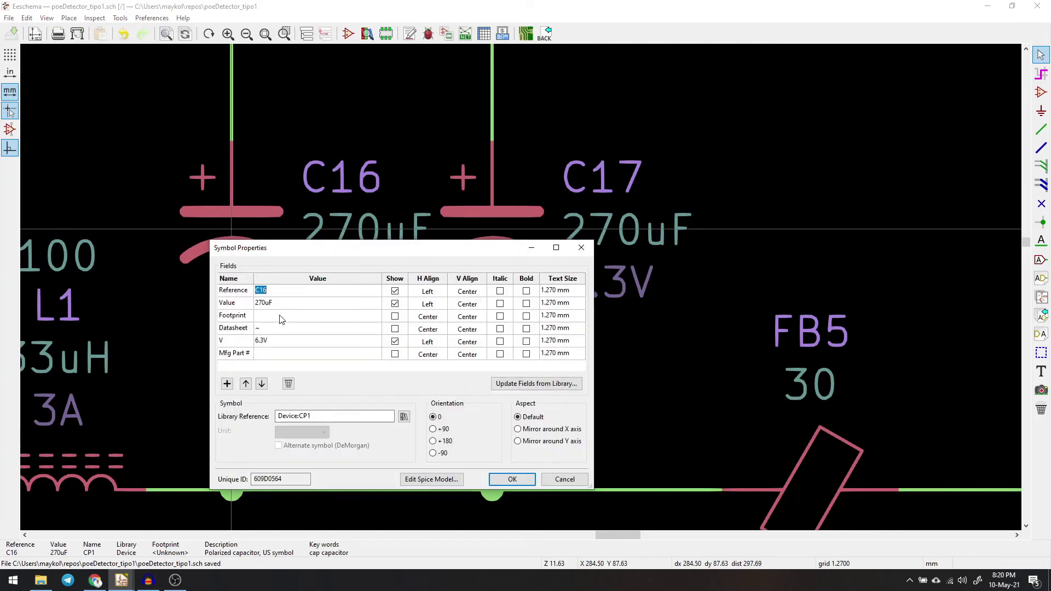
left_click(282, 315)
type("EEE-FK0J271SL")
- Check the size and dimension attributes of the EEE-FK0J271SL on its Digi-Key product page in Chrome
left_click(268, 316)
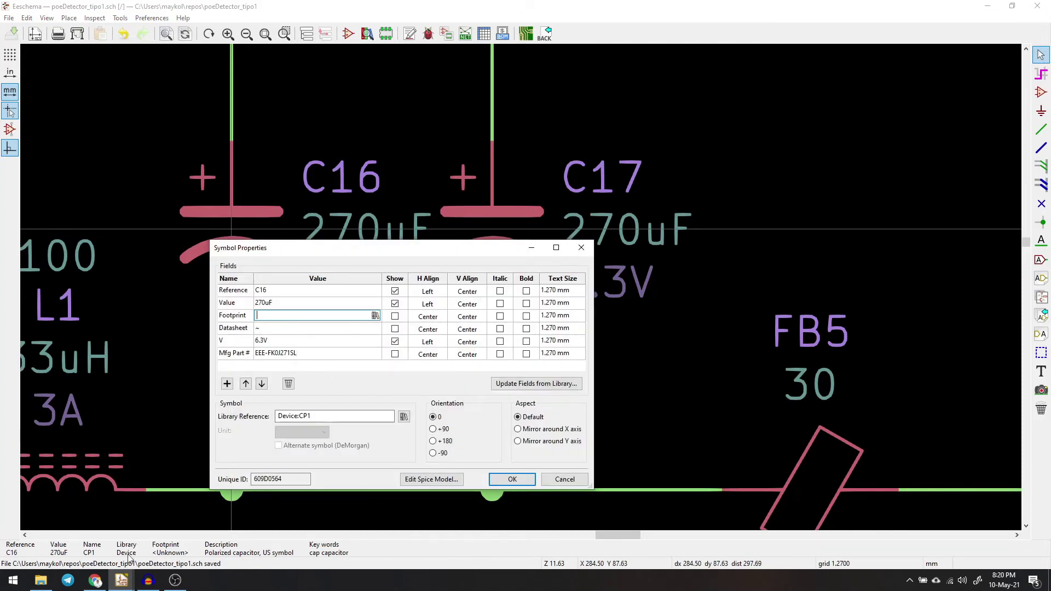
left_click(95, 580)
scroll(438, 394, "down", 8)
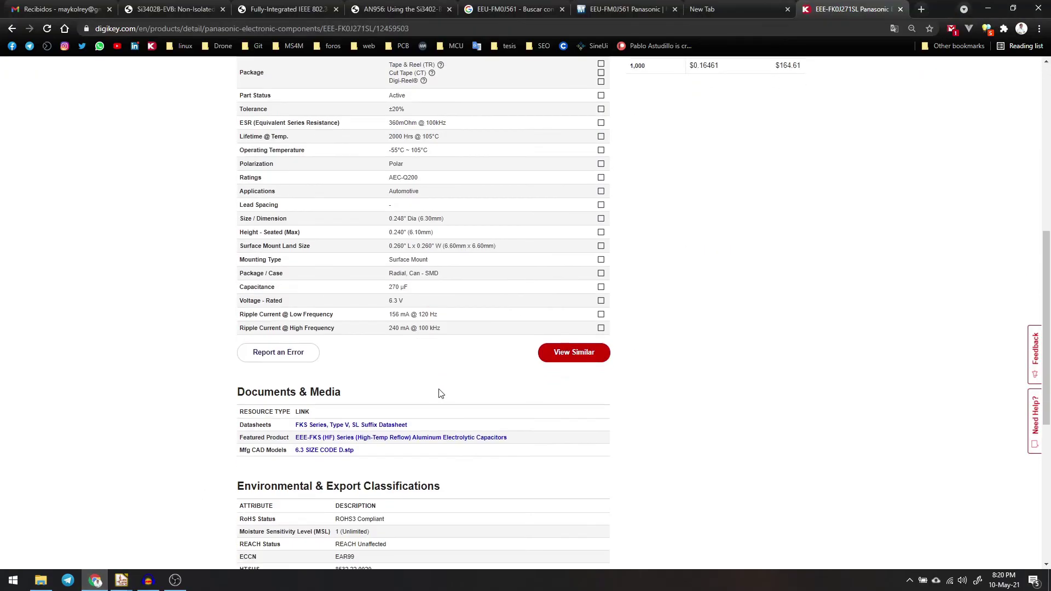
scroll(438, 394, "up", 1)
double_click(431, 273)
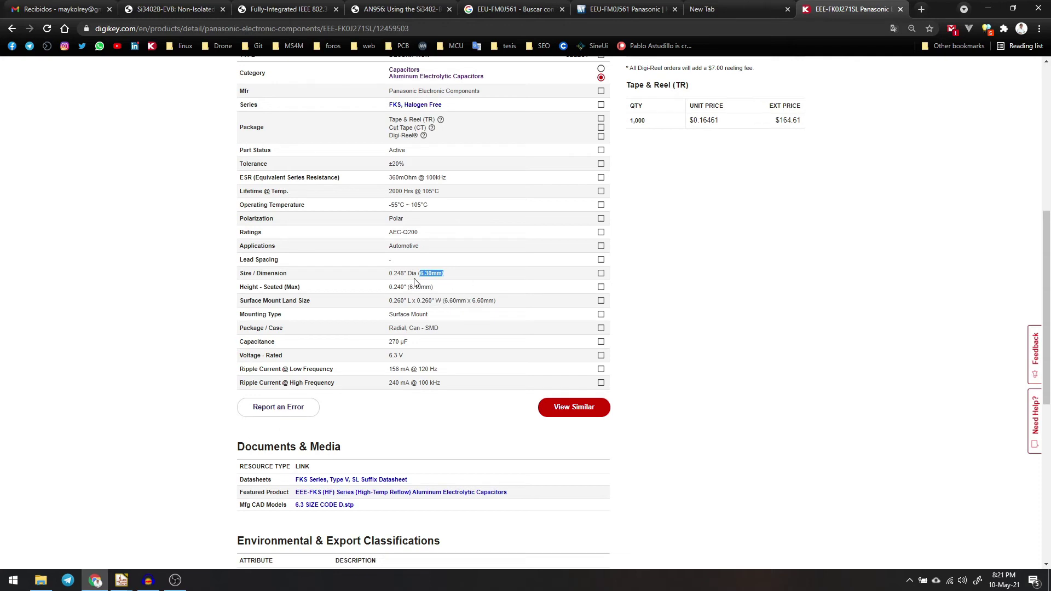
- Return to KiCad's footprint browser for C16, open the Capacitor_SMD library and preview the CP_Elec_6.3x5.3 and CP_Elec_6.3x5.4 footprints
left_click(133, 583)
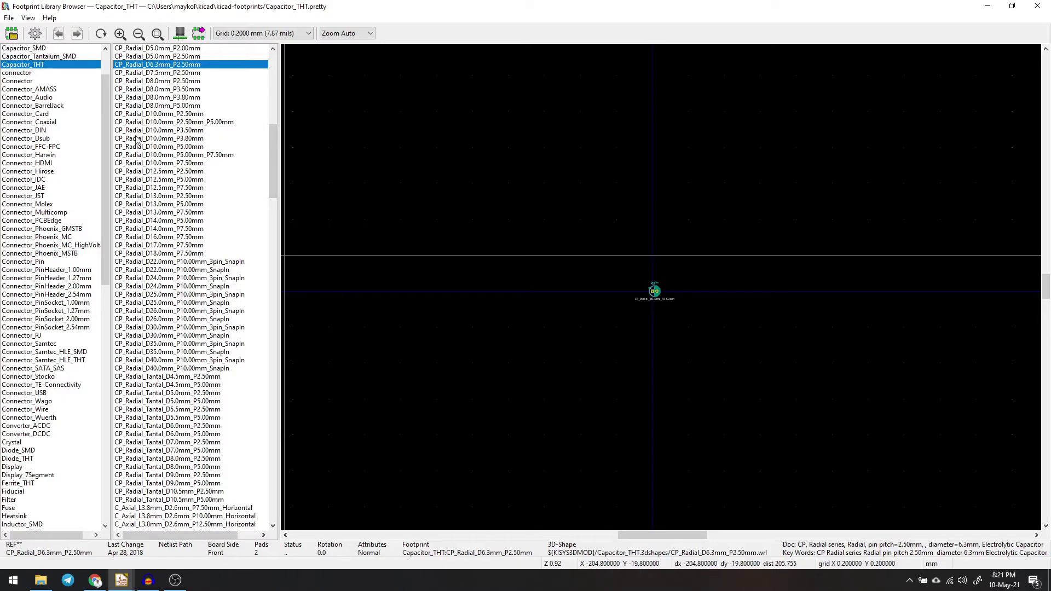
scroll(67, 108, "up", 1)
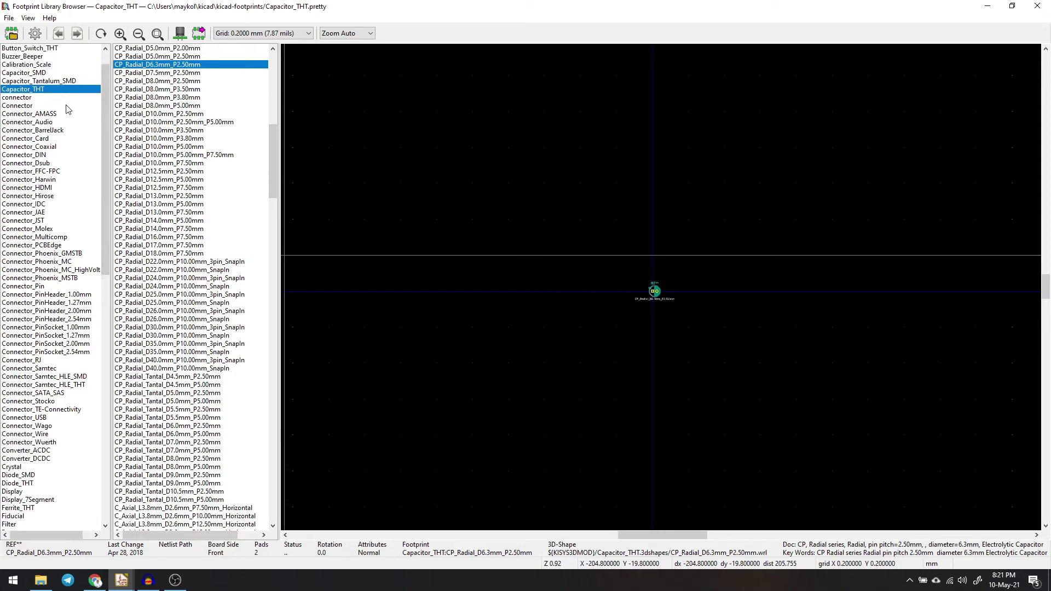
left_click(39, 73)
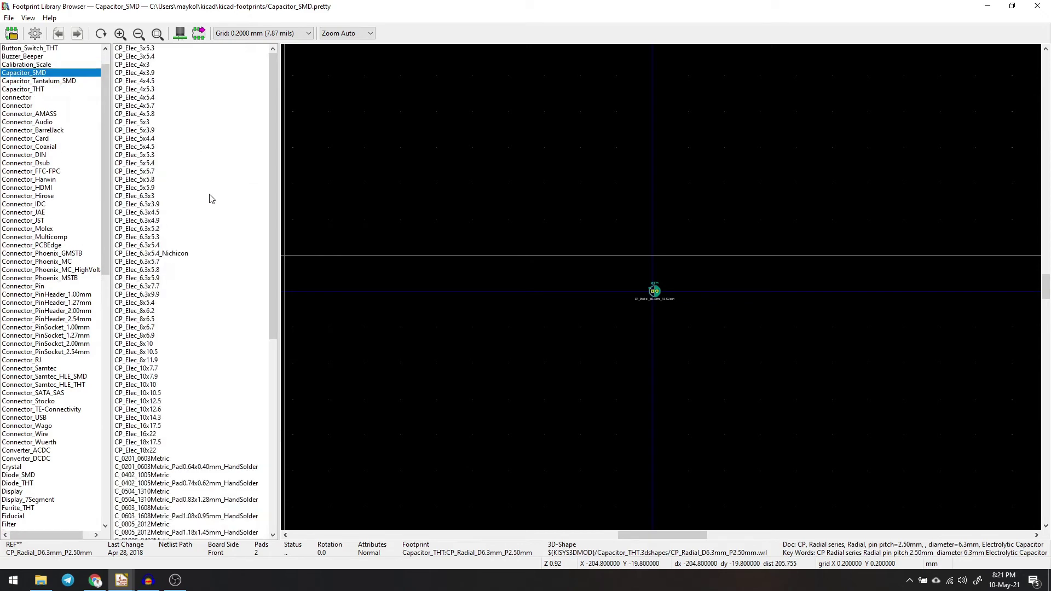
left_click(166, 237)
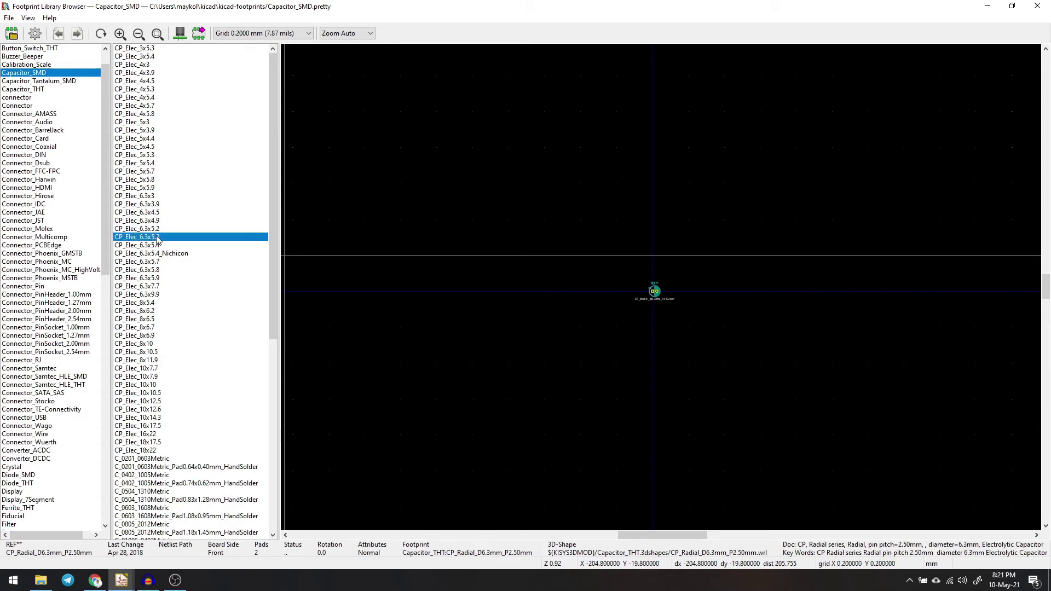
left_click(163, 228)
left_click(164, 237)
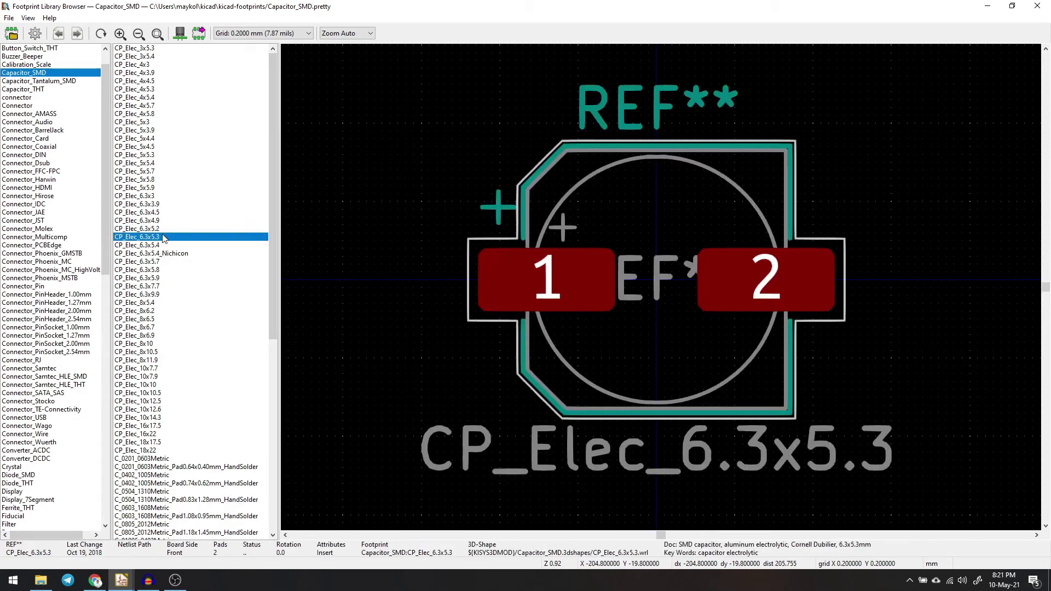
left_click(164, 245)
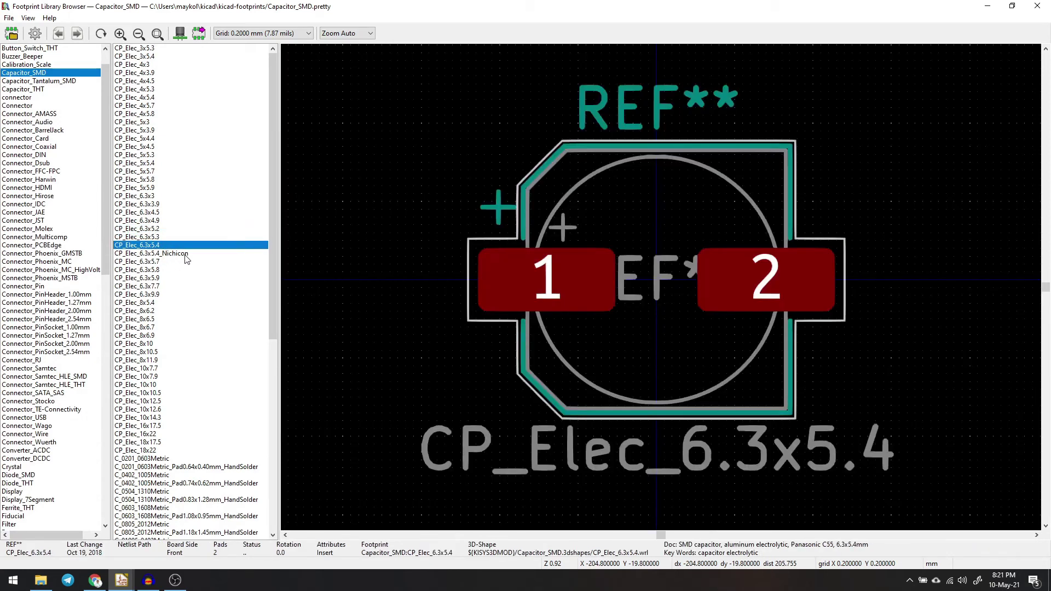
- Compare the pad layouts of the neighbouring CP_Elec_6.3 footprints, from CP_Elec_6.3x5.2 up to CP_Elec_6.3x5.8
left_click(157, 262)
left_click(159, 269)
left_click(162, 262)
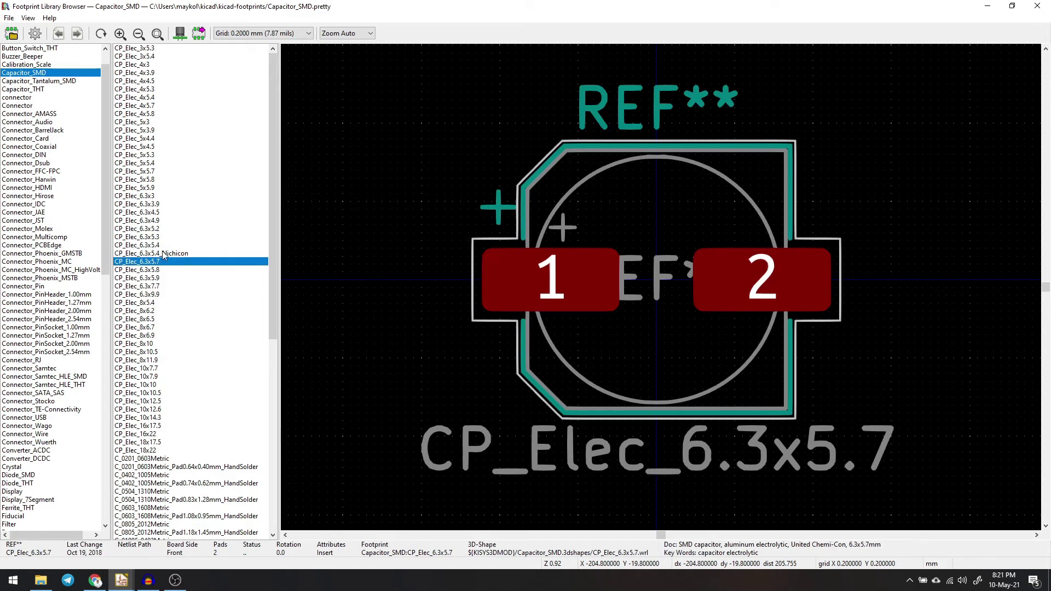
left_click(159, 253)
key("Up")
key("Up")
key("Up")
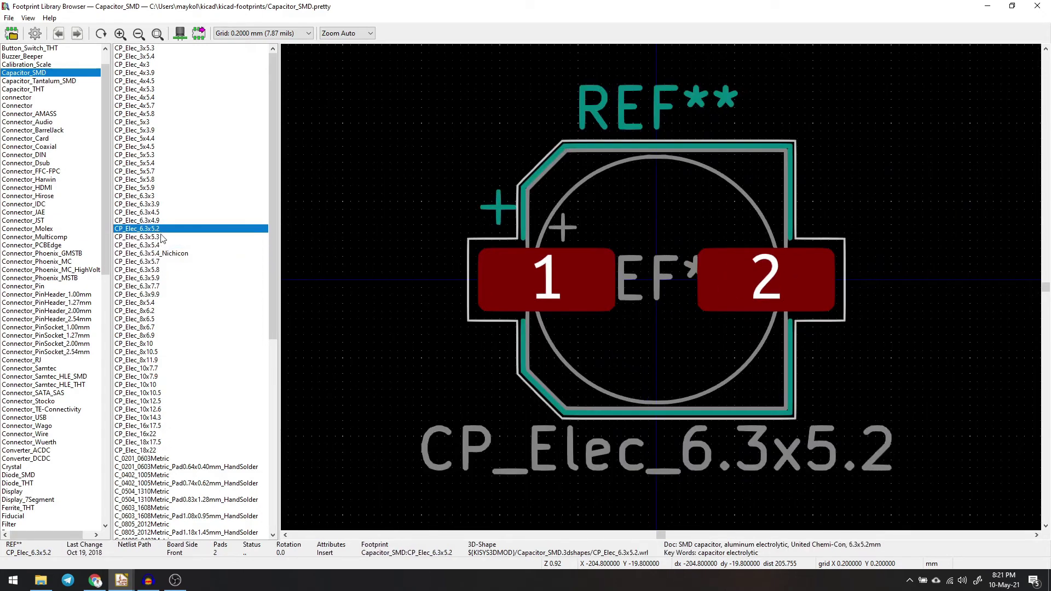
key("Down")
left_click(161, 246)
left_click(163, 239)
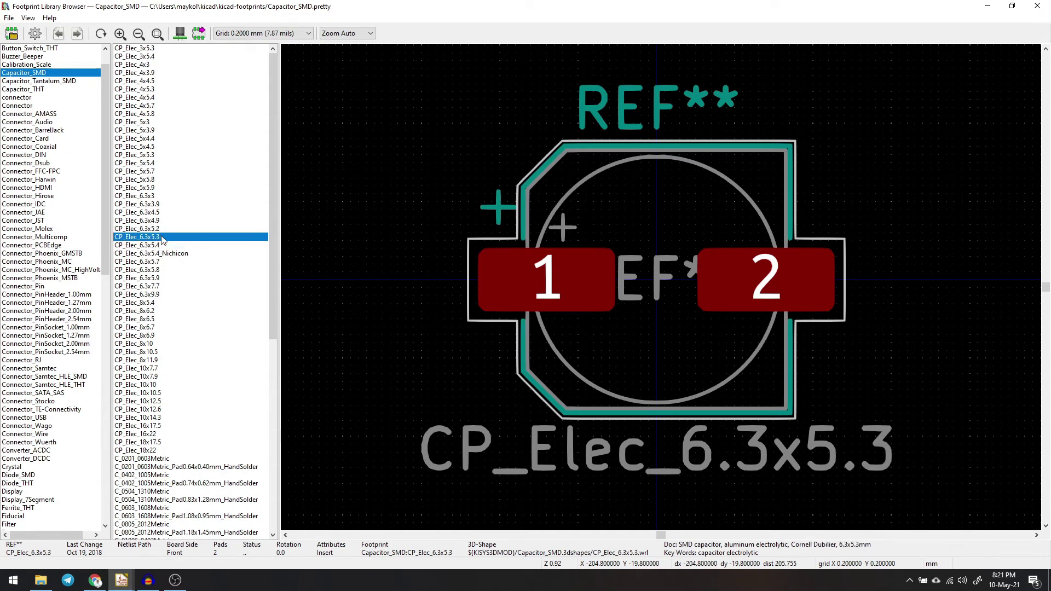
left_click(166, 245)
left_click(158, 237)
- Inspect the 3D models of the CP_Elec_6.3x5.3, CP_Elec_6.3x5.4 and CP_Elec_6.3x5.4_Nichicon footprints
left_click(179, 34)
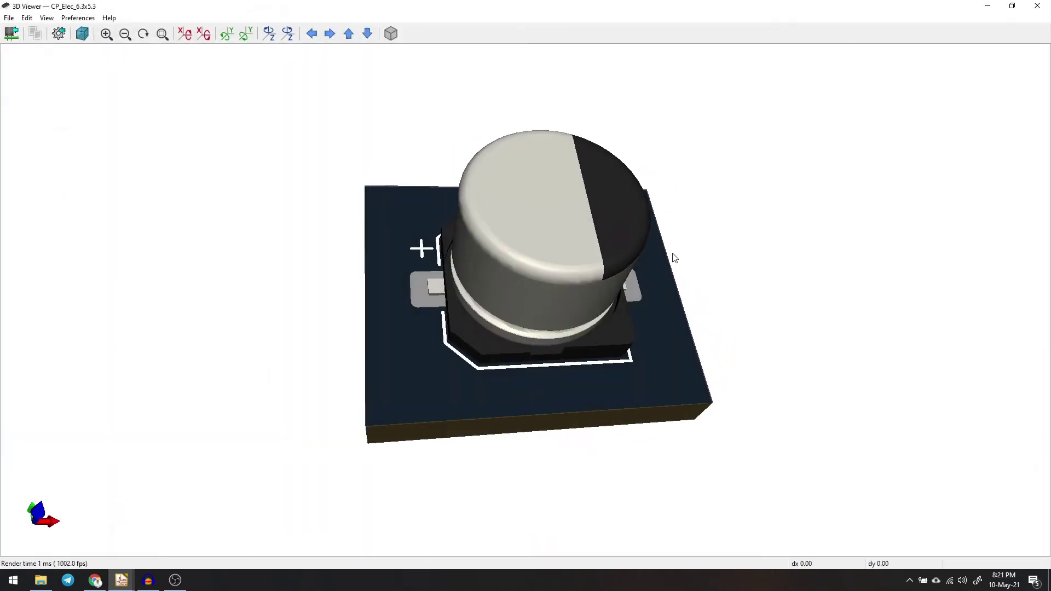
left_click(1037, 5)
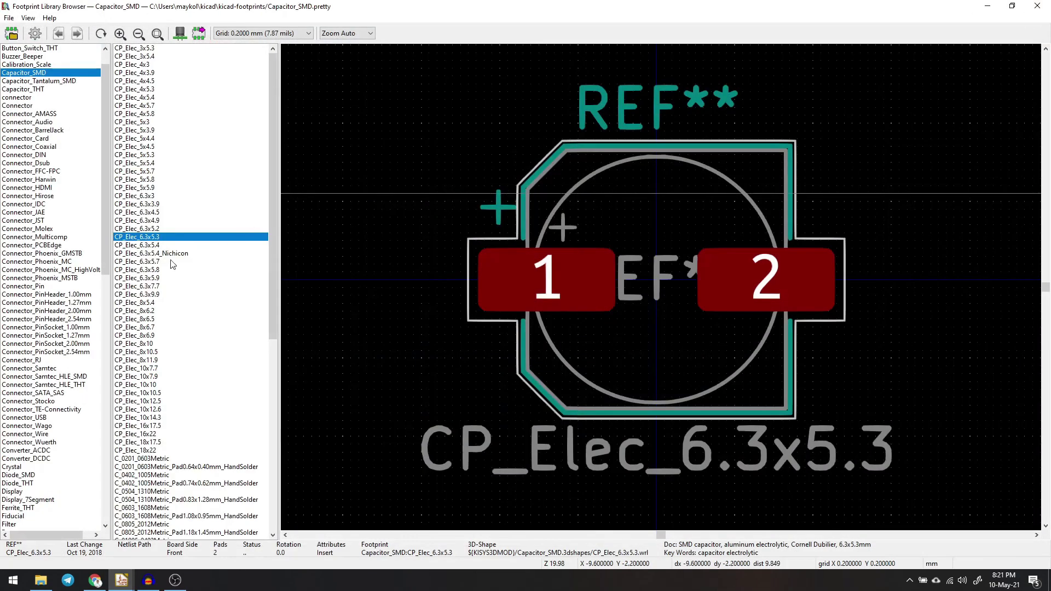
left_click(158, 245)
left_click(179, 34)
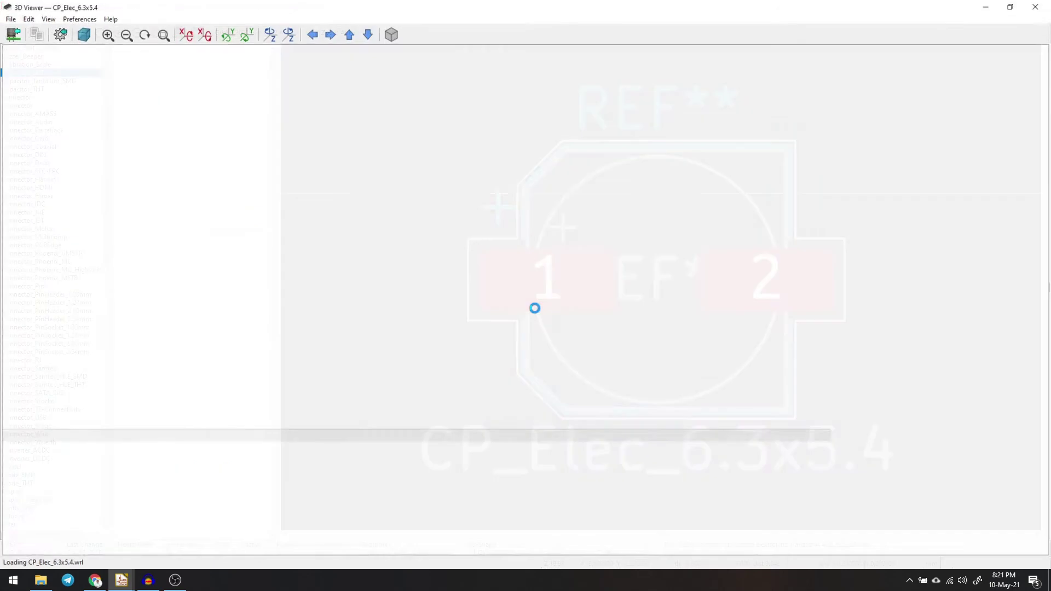
left_click(1037, 5)
left_click(173, 254)
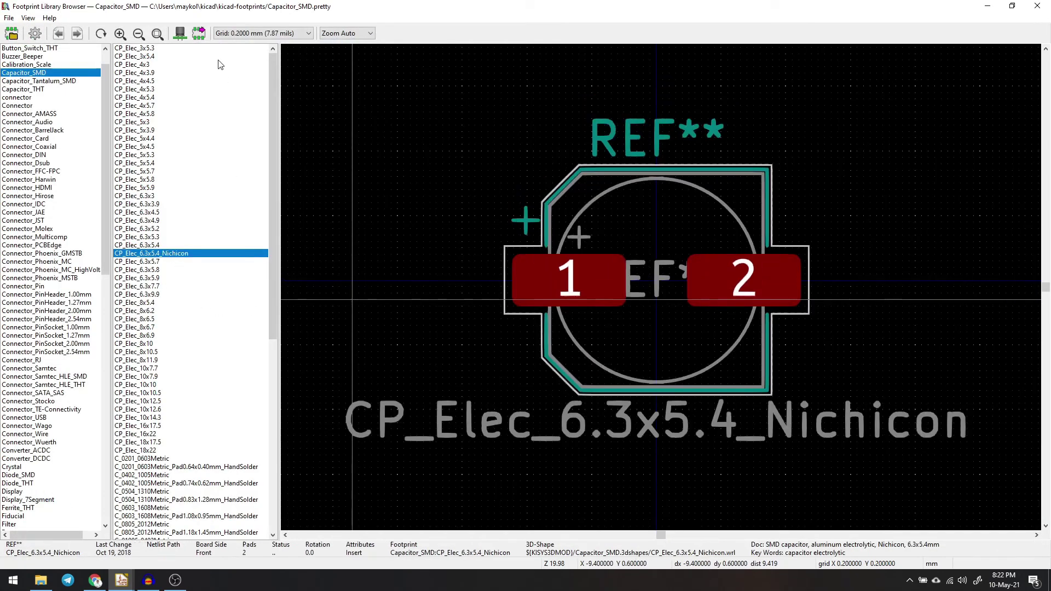
left_click(179, 34)
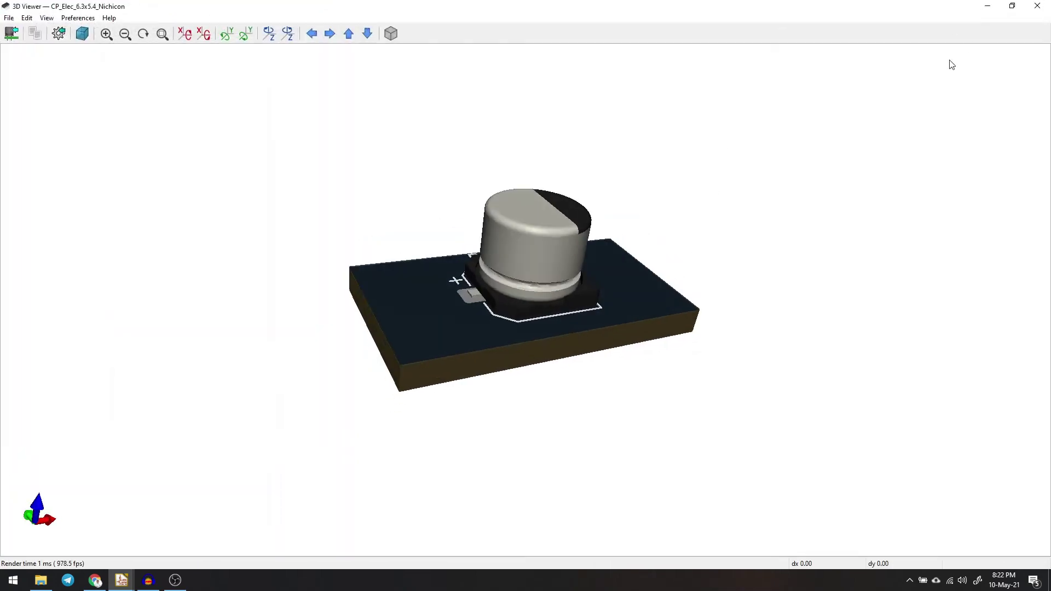
left_click(1037, 6)
- Assign the Capacitor_SMD footprint CP_Elec_6.3x5.4 to C16 and accept the symbol's properties
left_click(159, 246)
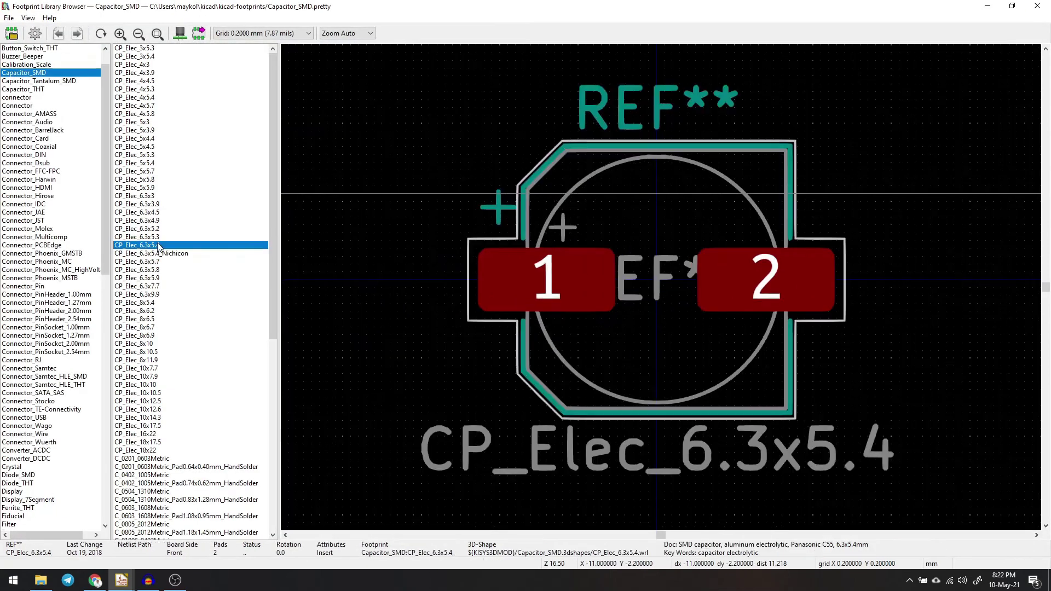
left_click(159, 212)
left_click(159, 204)
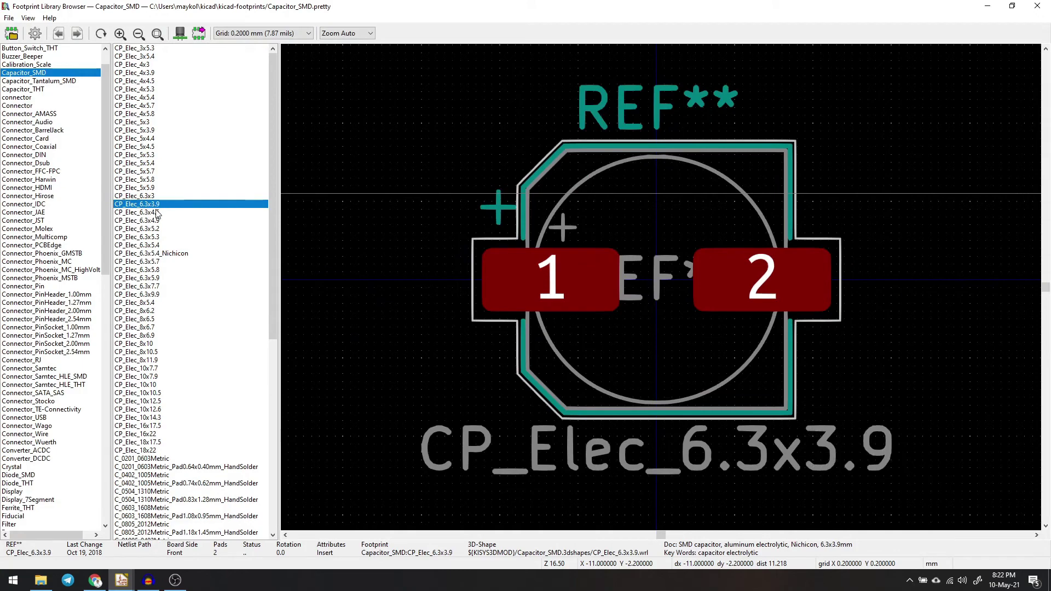
left_click(158, 213)
left_click(156, 220)
left_click(158, 228)
left_click(162, 245)
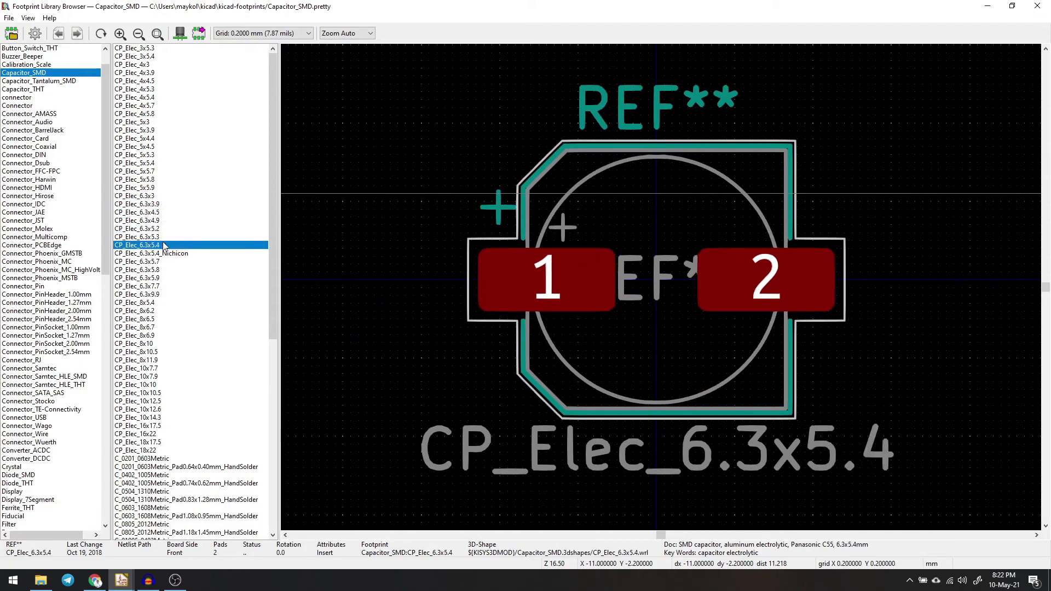
double_click(156, 245)
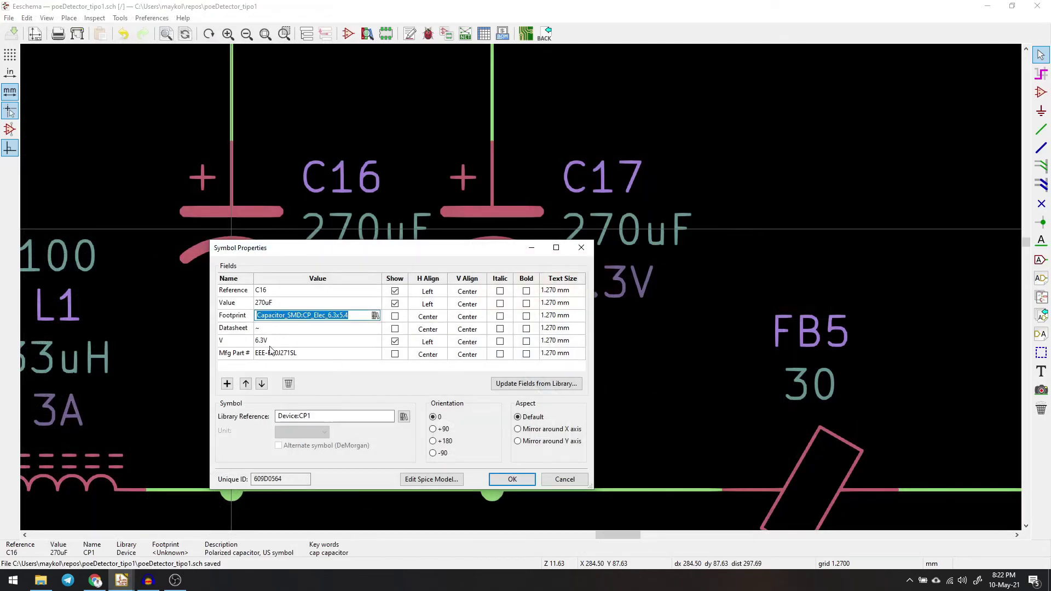
left_click(512, 479)
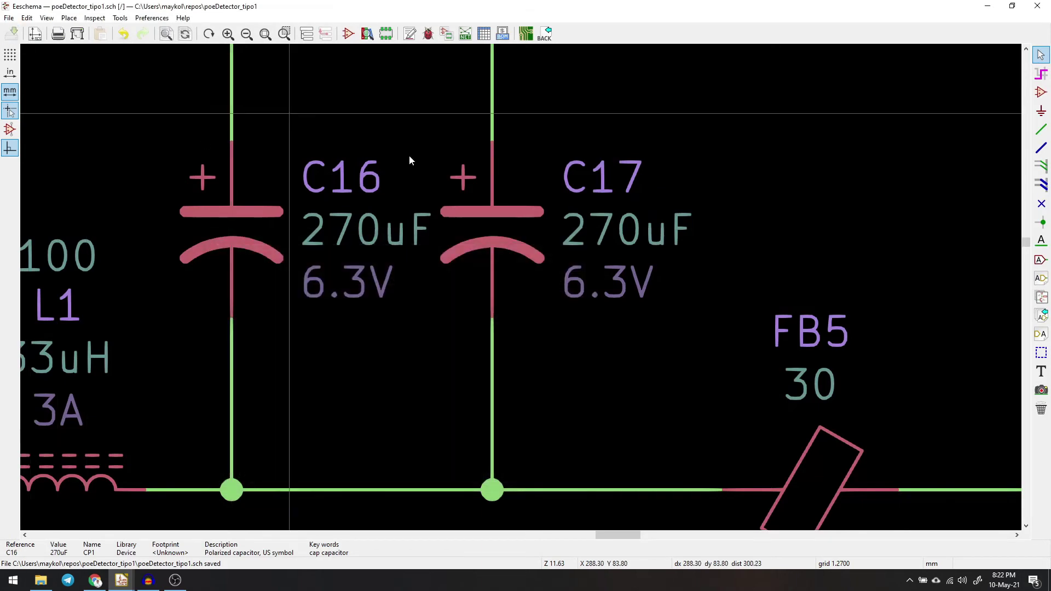
- In the symbol fields table, copy C16's footprint Capacitor_SMD:CP_Elec_6.3x5.4 to C17
scroll(527, 133, "down", 6)
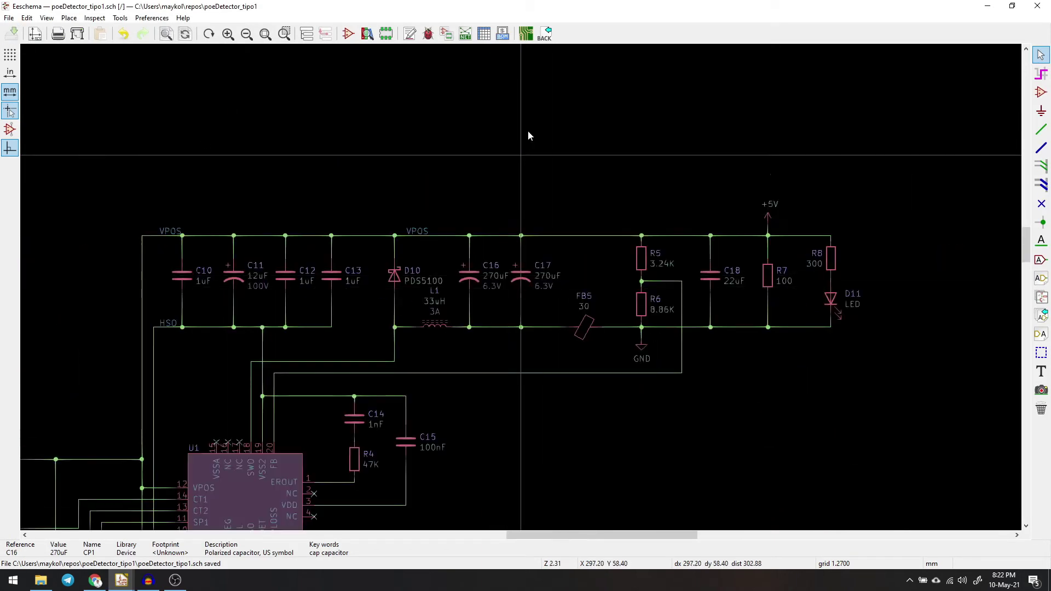
left_click(483, 34)
left_click(399, 204)
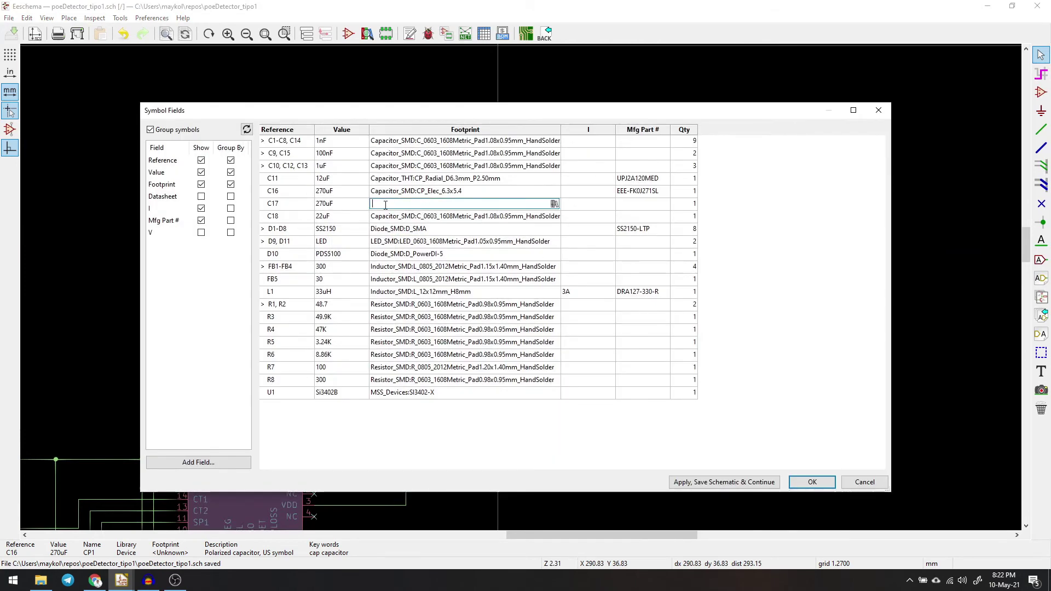
left_click(492, 194)
key("ctrl+c")
left_click(474, 208)
key("ctrl+v")
- Set C17's manufacturer part number to EEE-FK0J271SL, the same as C16, and accept the symbol fields table
left_click(653, 197)
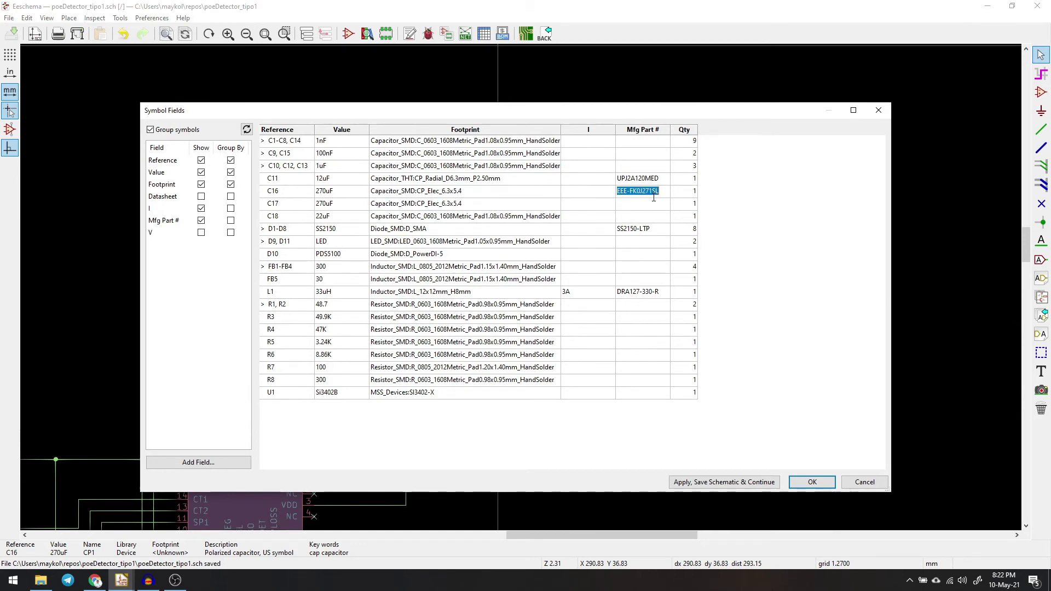
left_click(648, 204)
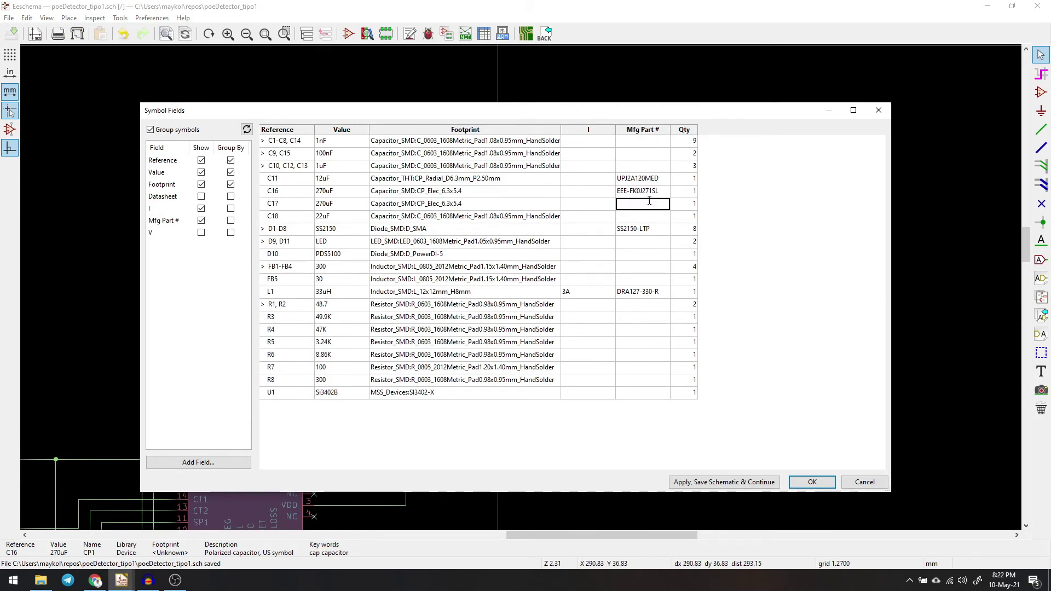
type("EEE-FK0J271SL")
left_click(634, 217)
left_click(504, 203)
left_click(810, 482)
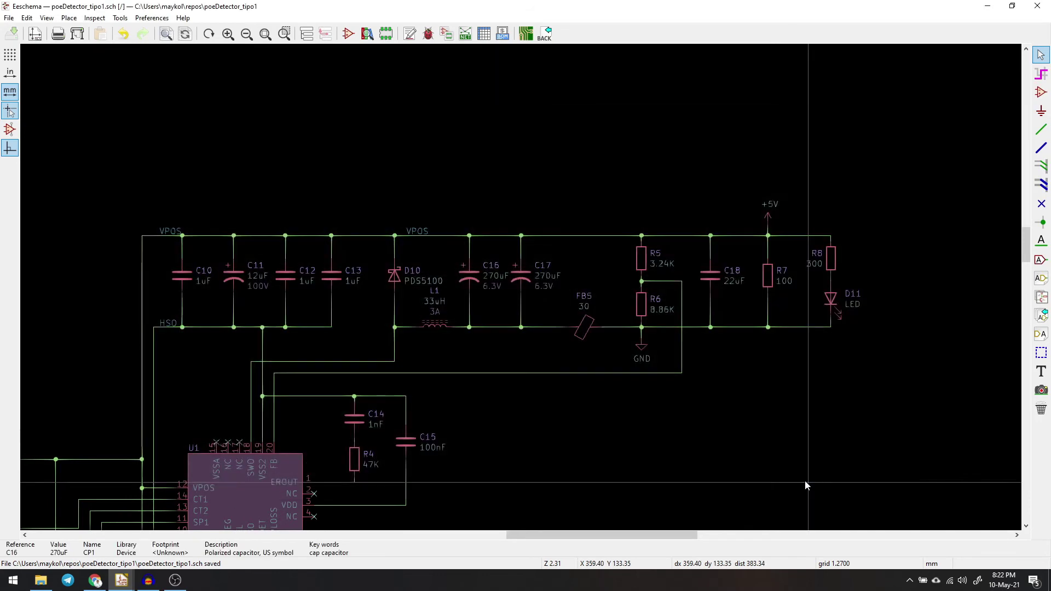
- Delete the wire that leads from ferrite bead FB4 toward the diodes, starting at the stray junction beside its pin
left_click(483, 34)
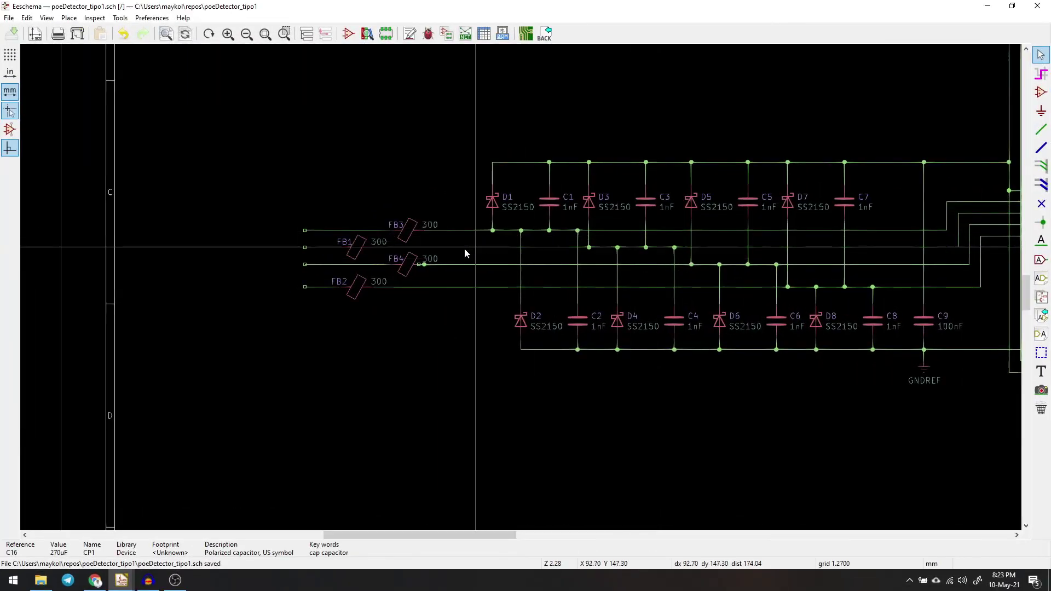
scroll(467, 251, "up", 4)
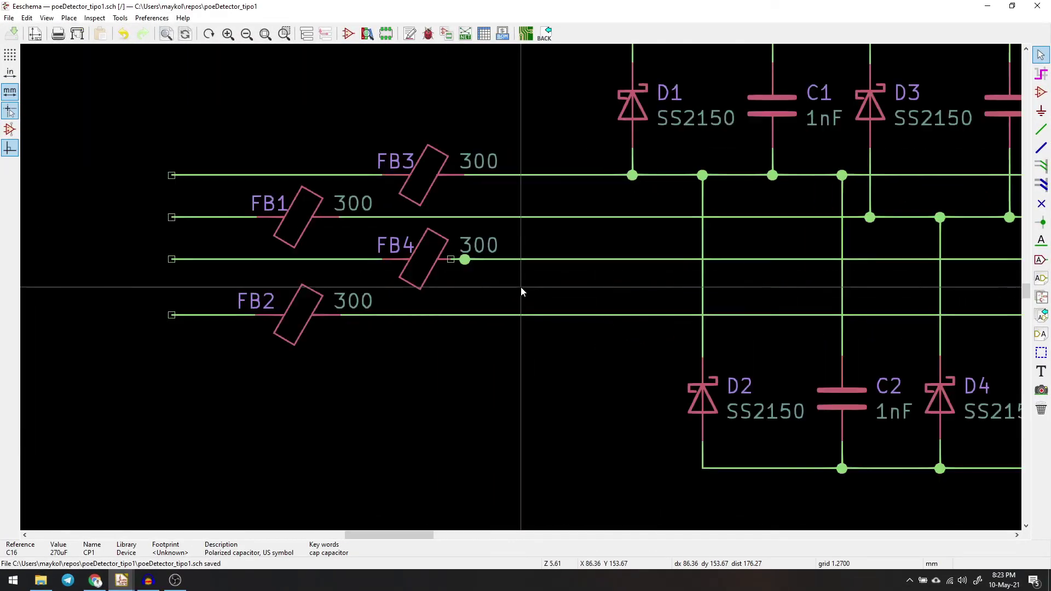
scroll(522, 292, "up", 3)
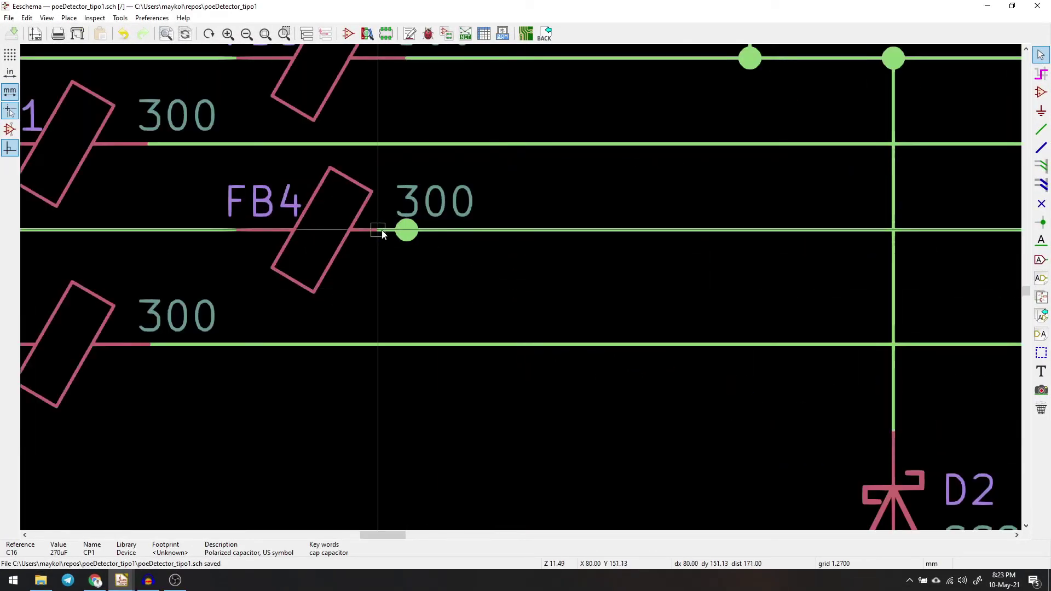
key("Delete")
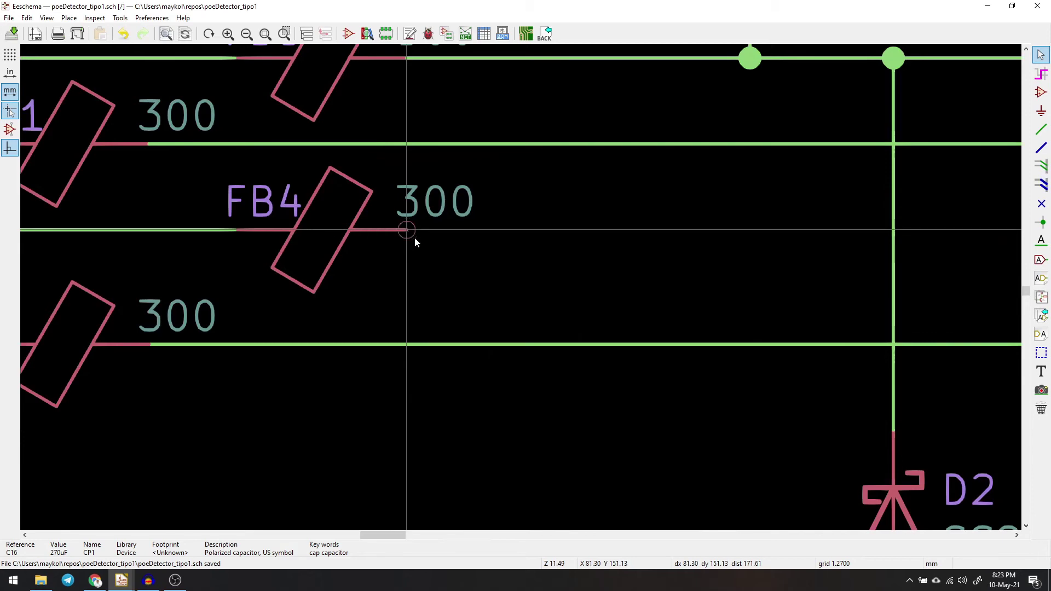
scroll(527, 292, "down", 7)
scroll(520, 286, "up", 6)
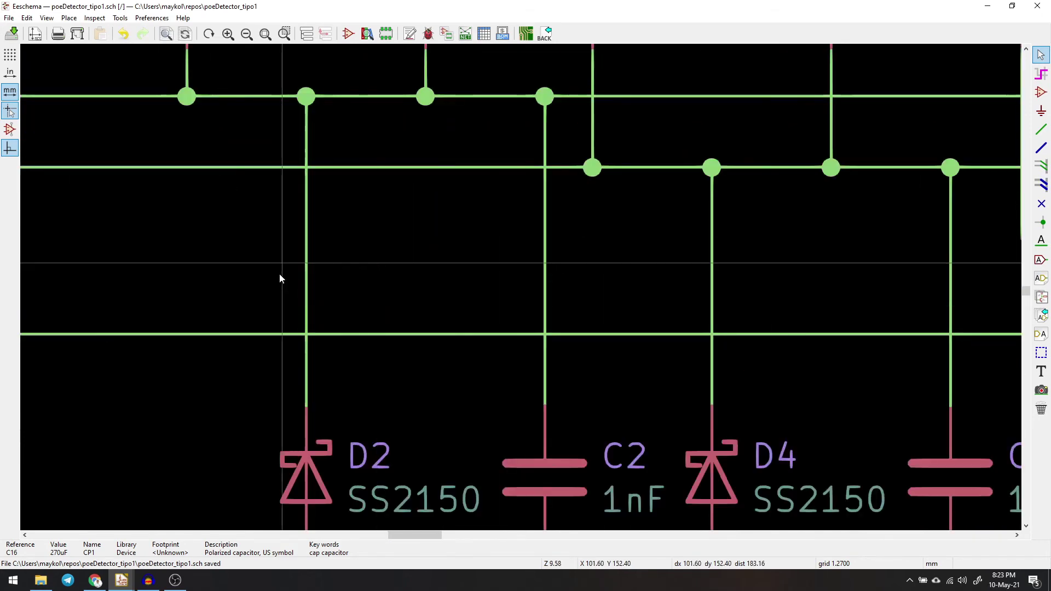
scroll(279, 274, "down", 1)
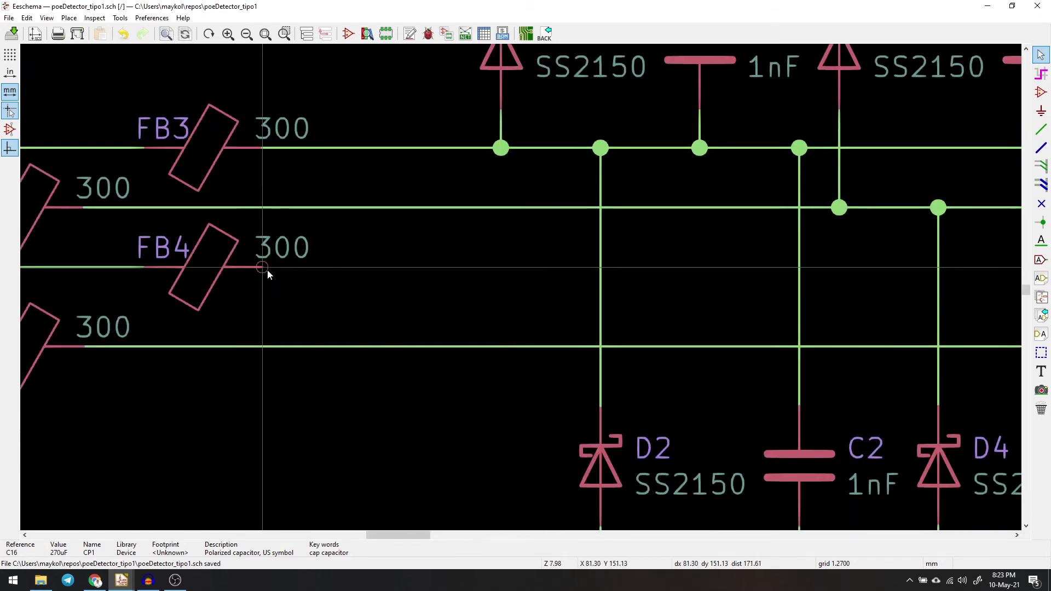
- Draw a new wire from ferrite bead FB4's open pin to the corner of the wire leading to U1's SP1 pin
key("w")
scroll(548, 285, "down", 3)
scroll(535, 286, "up", 5)
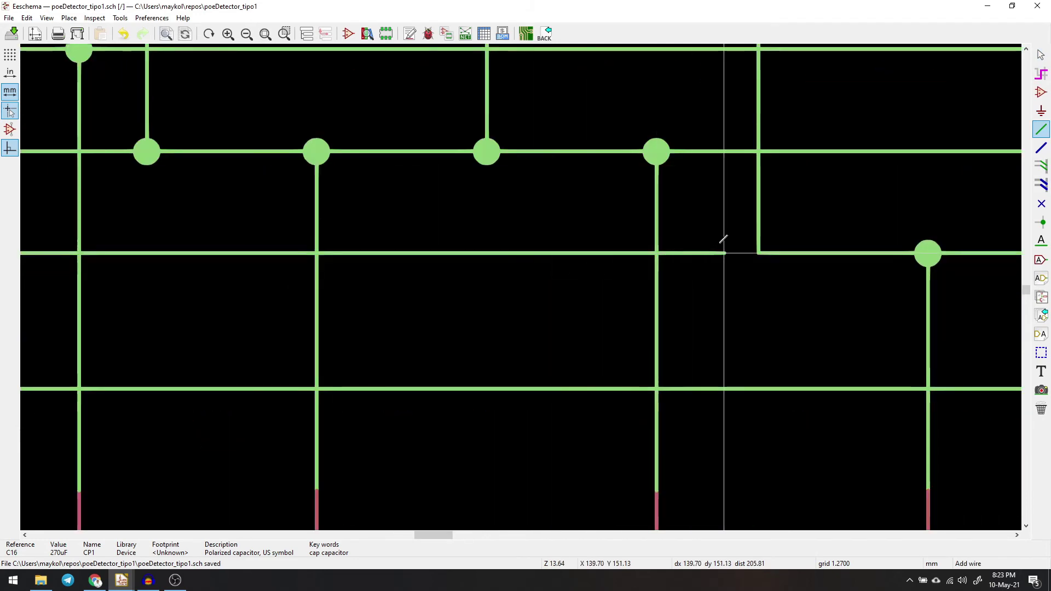
left_click(758, 253)
scroll(506, 279, "down", 5)
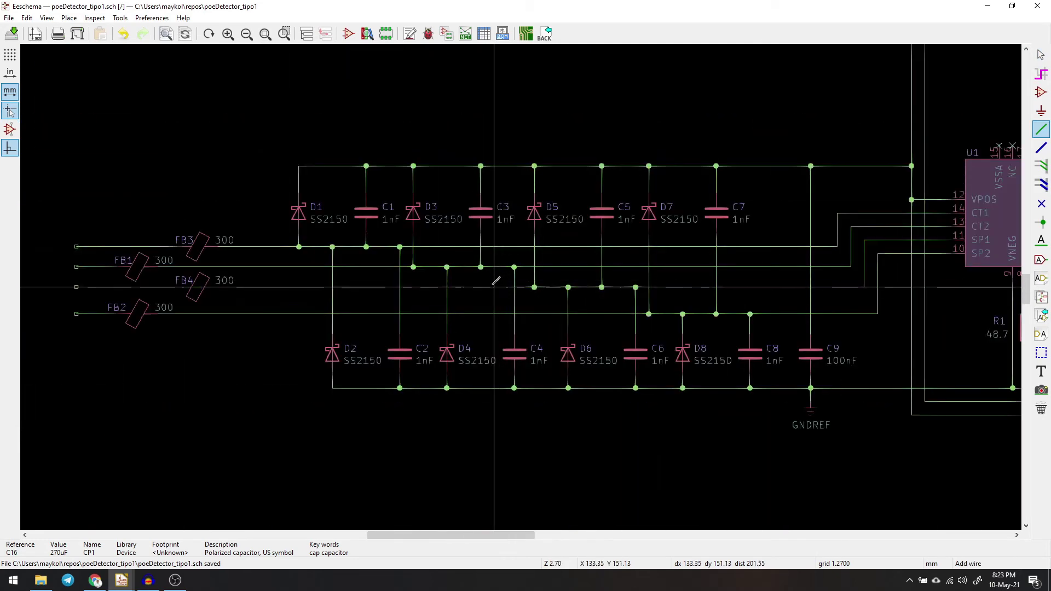
key("Escape")
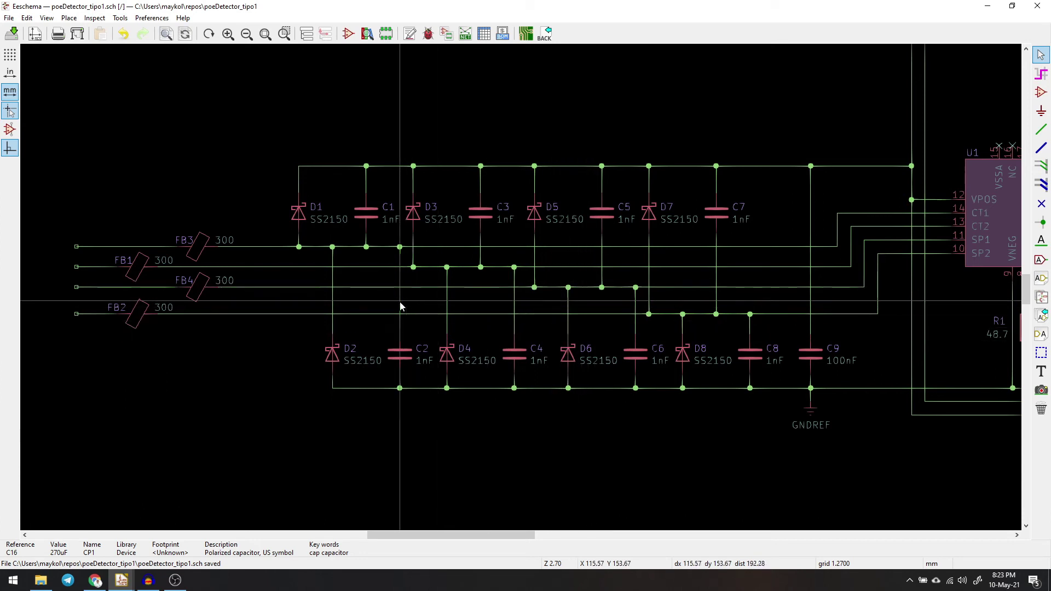
- Examine the open wire ends at the four input ferrite beads and their place in the whole schematic
scroll(515, 296, "down", 1)
scroll(271, 274, "up", 1)
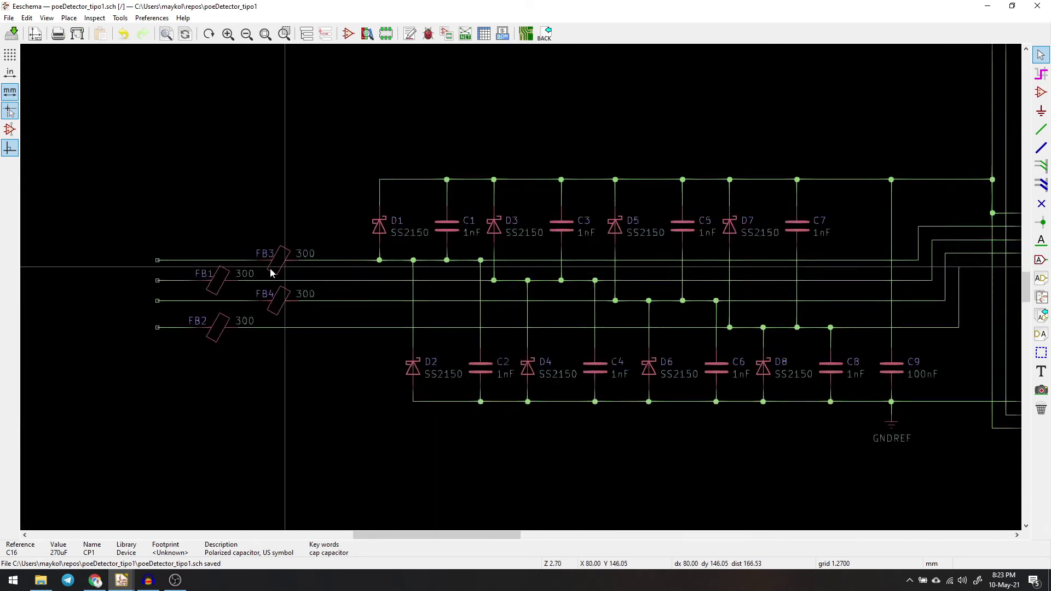
scroll(235, 282, "up", 4)
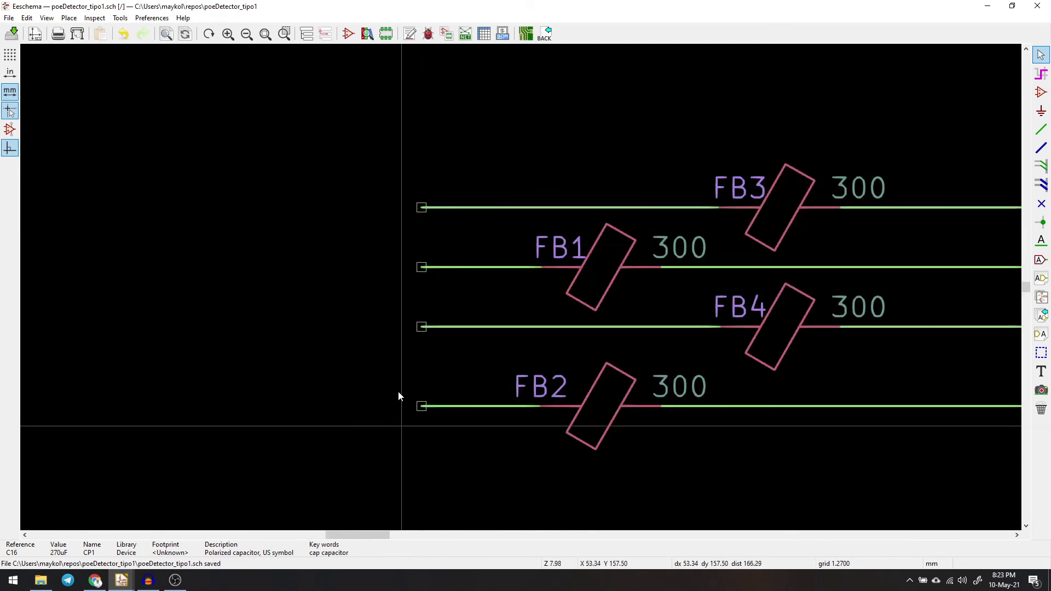
scroll(548, 276, "down", 6)
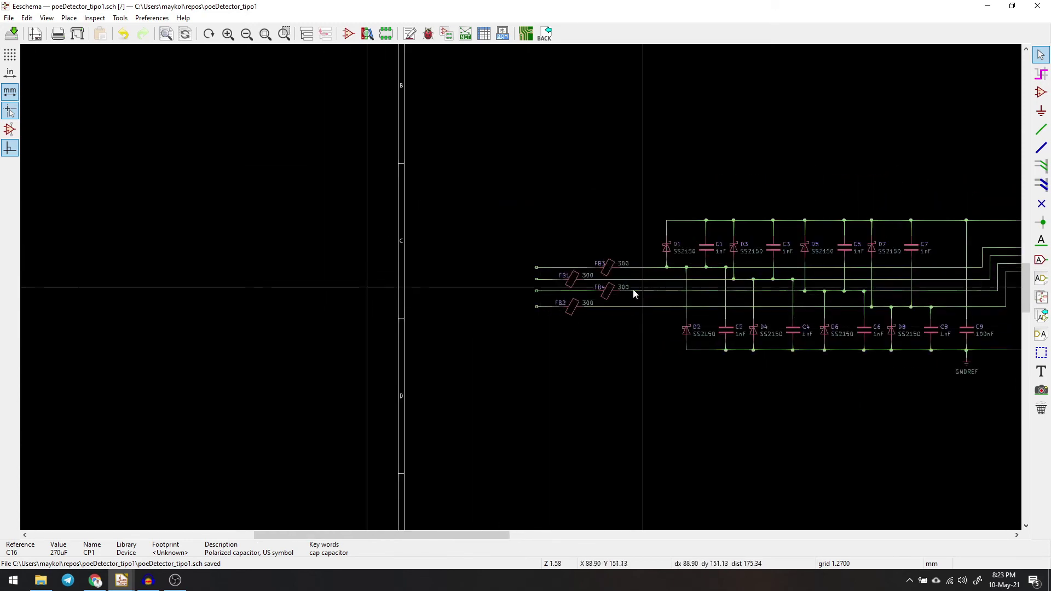
scroll(923, 260, "down", 1)
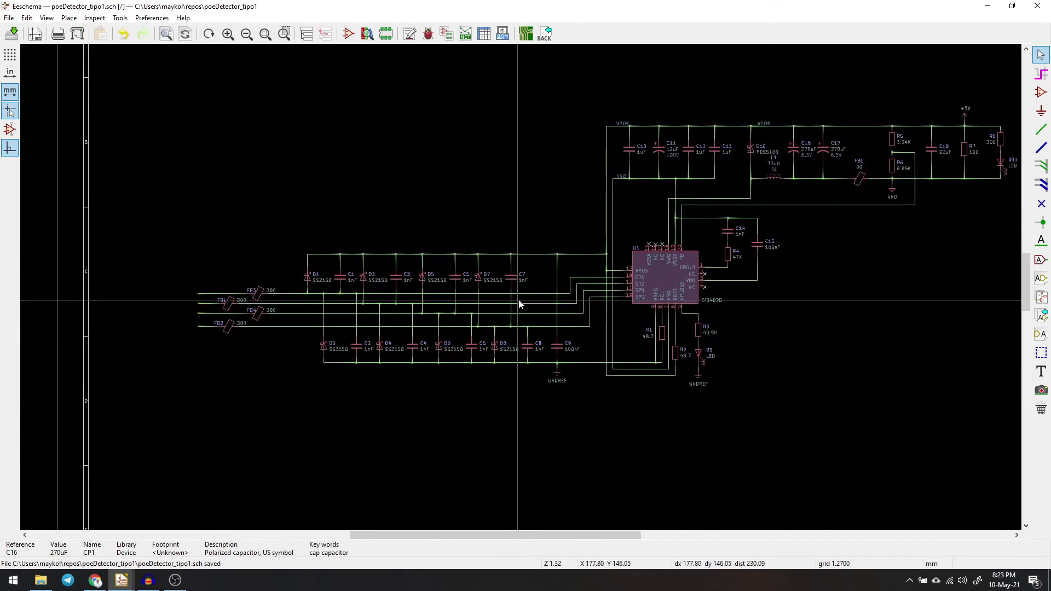
scroll(521, 287, "down", 1)
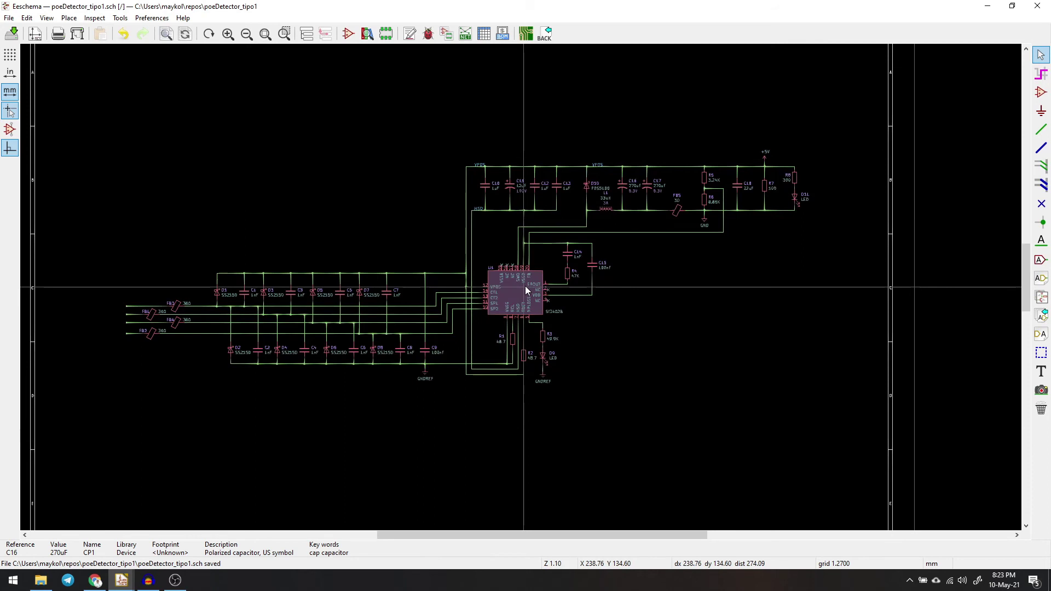
scroll(191, 320, "up", 5)
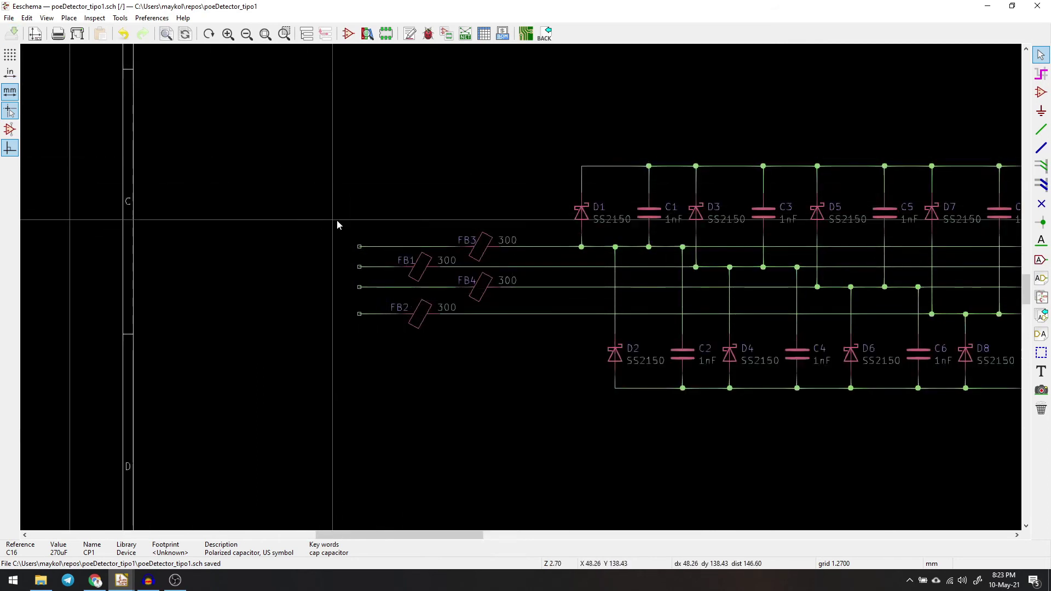
scroll(521, 296, "down", 10)
scroll(523, 290, "up", 5)
scroll(523, 290, "down", 1)
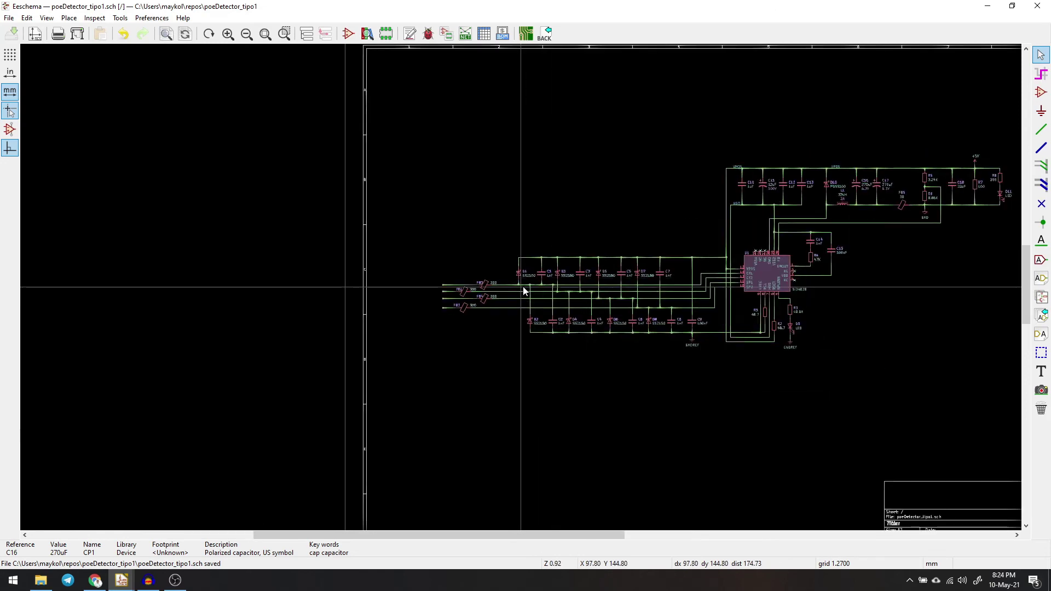
scroll(521, 288, "up", 1)
scroll(509, 288, "down", 1)
scroll(493, 289, "up", 8)
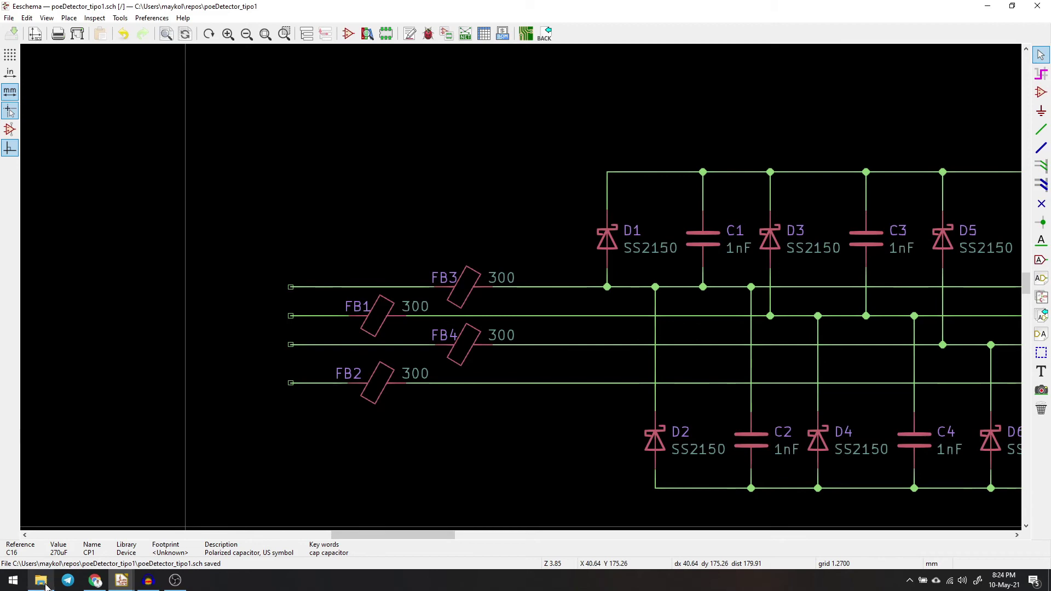
- In File Explorer, open the parts list ethernet_audio.csv from the ethernet_audio folder in repos
mouse_move(46, 586)
left_click(65, 549)
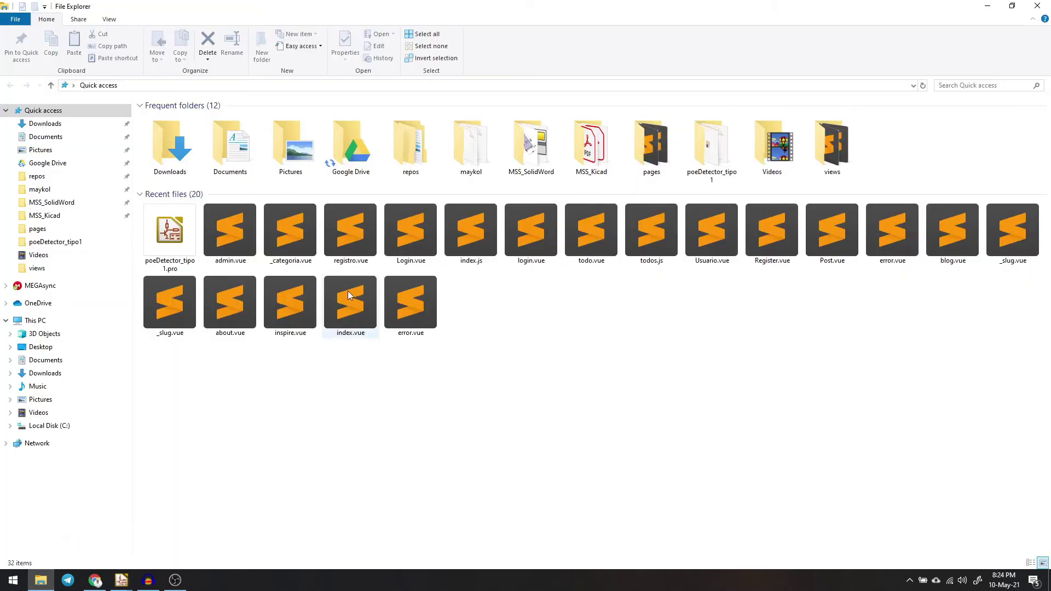
left_click(43, 181)
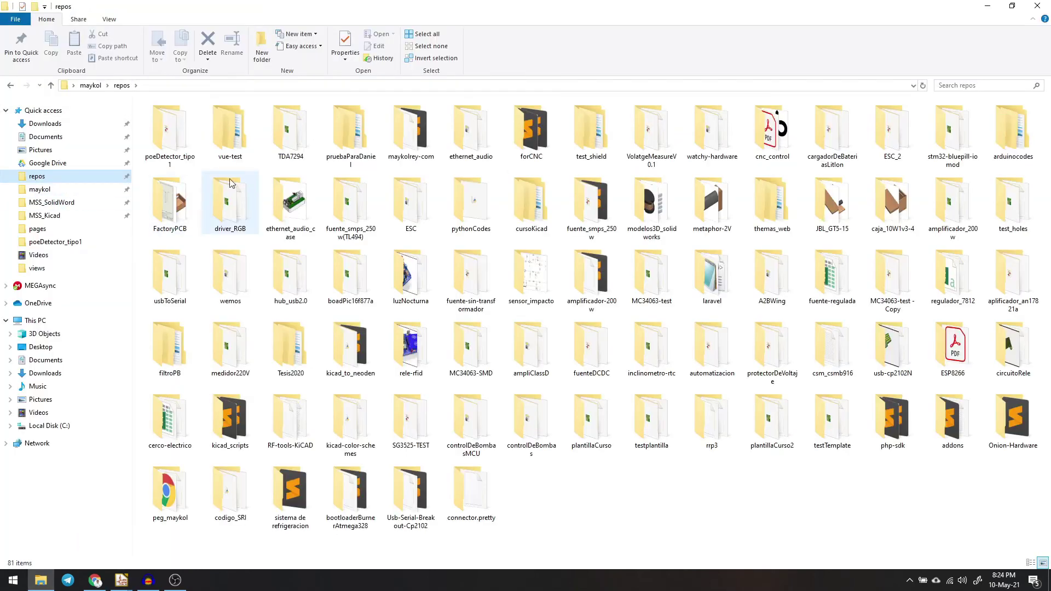
double_click(476, 137)
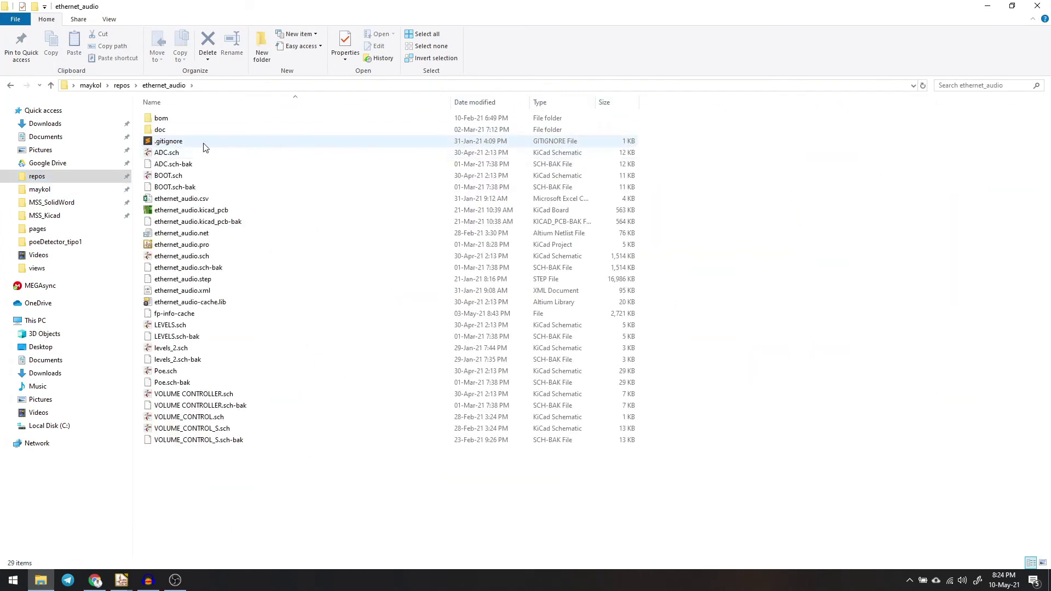
double_click(194, 200)
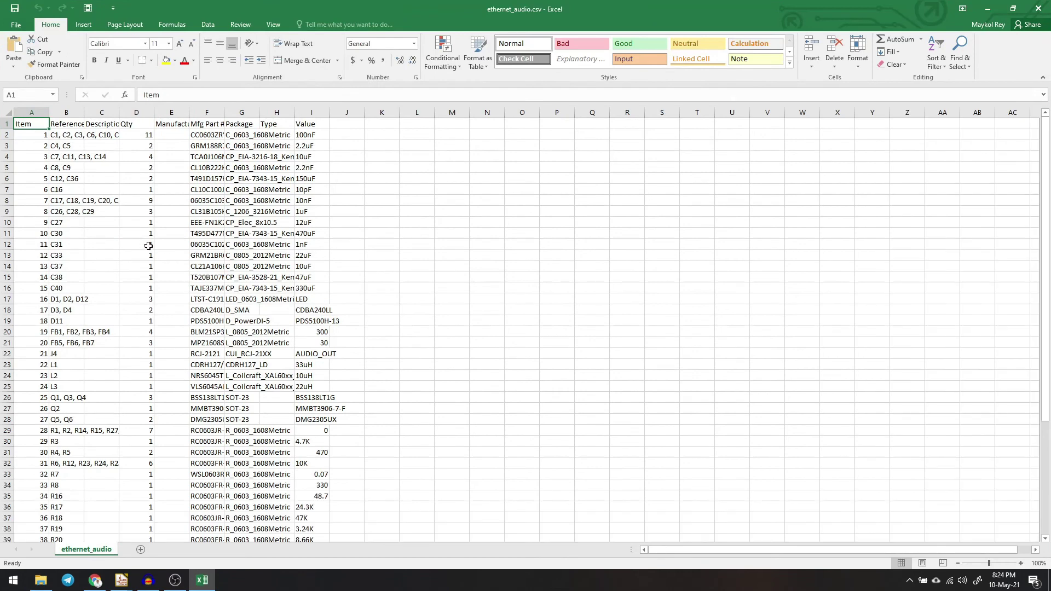
- Find U5 in the parts list, widen the Mfg Part # column and copy U5's part number, ARJM11C7-104-AB-EW2
scroll(148, 246, "down", 9)
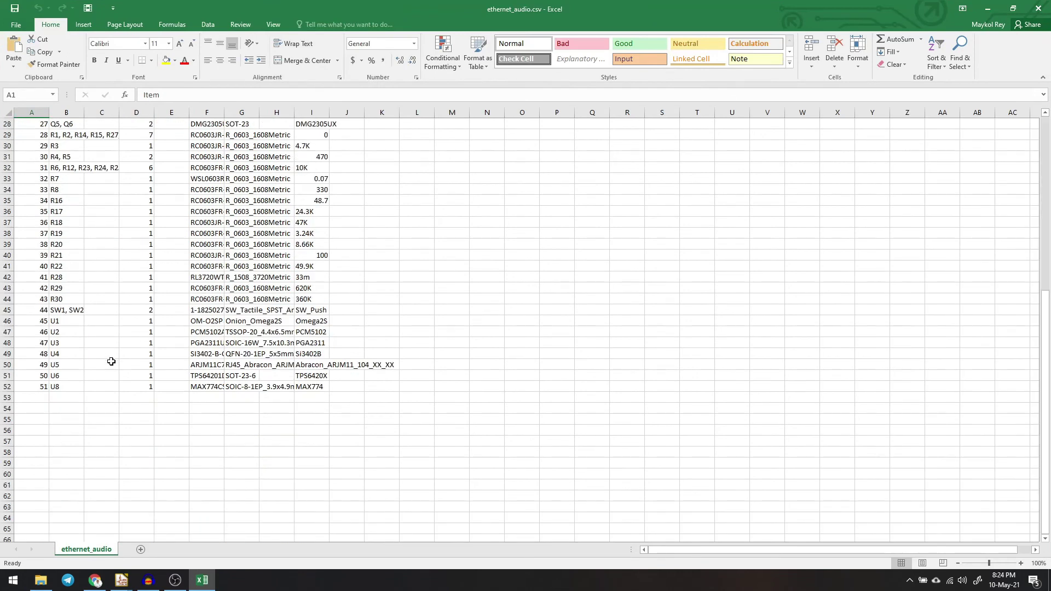
left_click(62, 364)
left_click(206, 364)
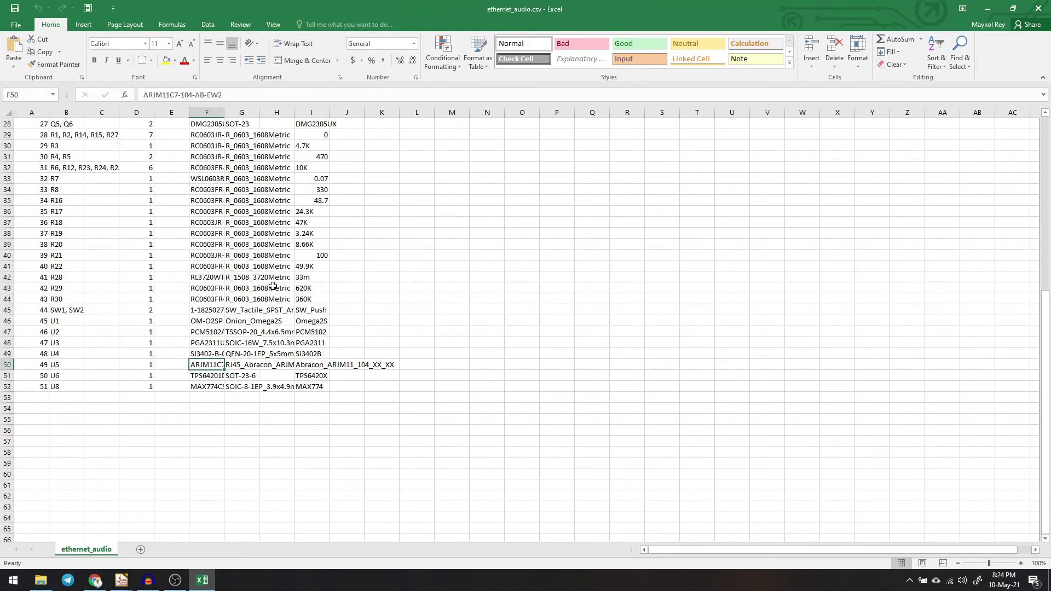
left_click_drag(223, 113, 310, 113)
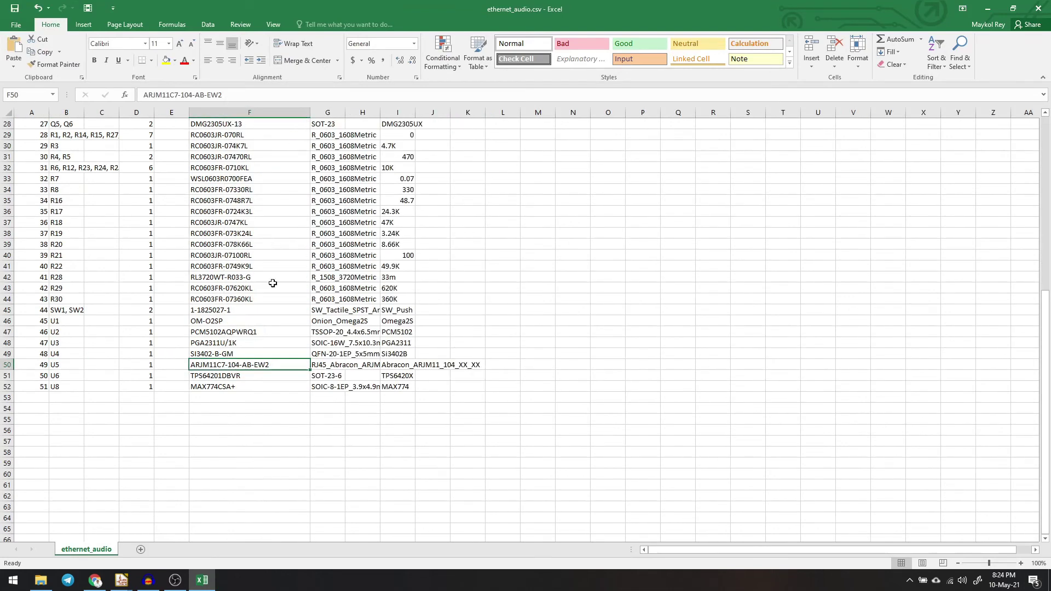
left_click(264, 383)
left_click(273, 365)
key("ctrl+c")
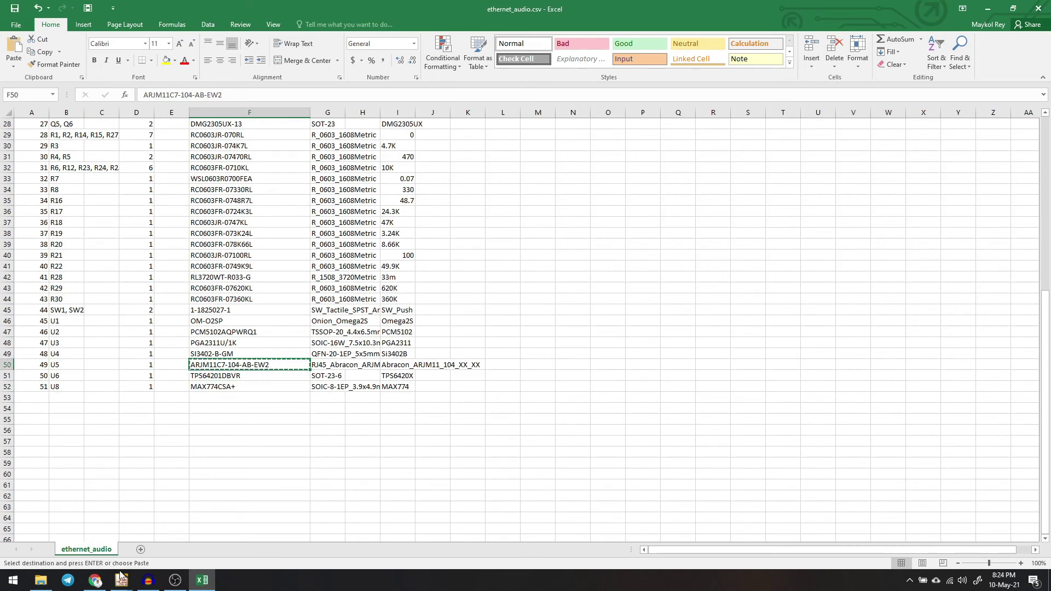
- Back in Eeschema, add a symbol by filtering for ARJM11 and choosing Abracon_ARJM11_104_XX_XX from the MSS_traffo library
mouse_move(125, 584)
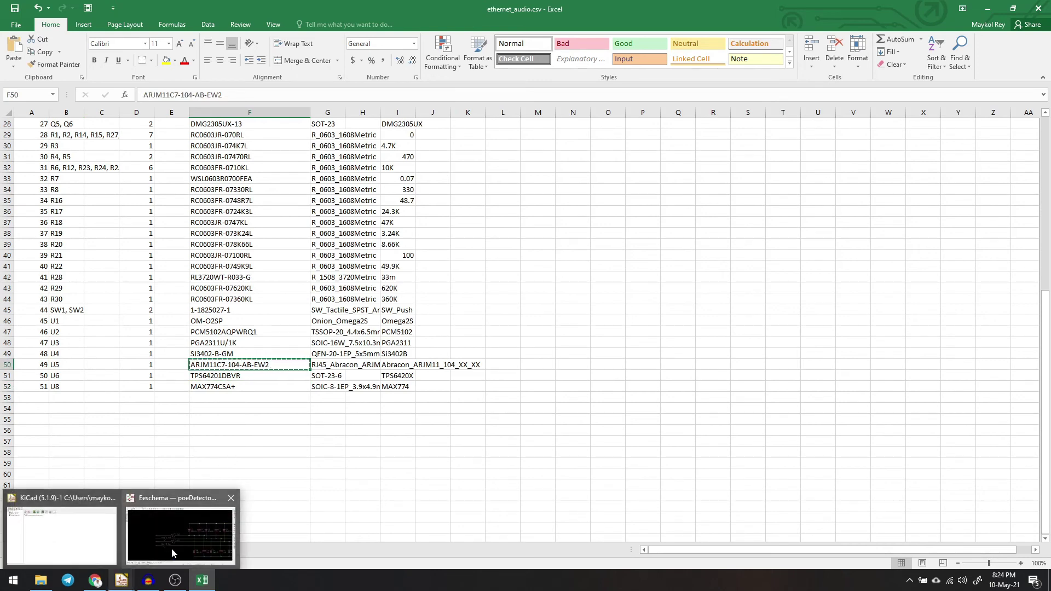
left_click(180, 525)
left_click(1041, 92)
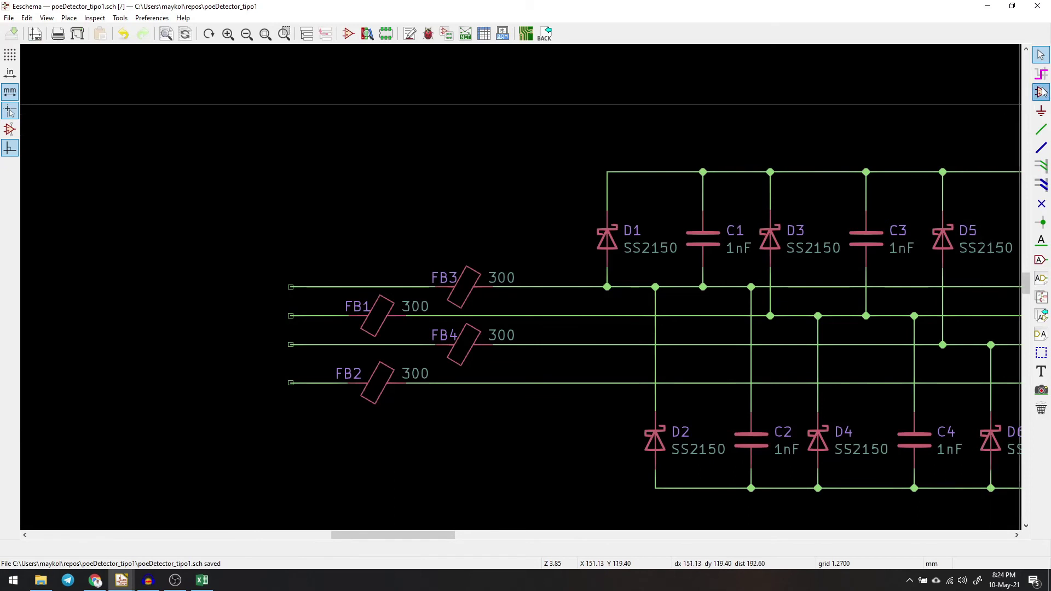
left_click(330, 172)
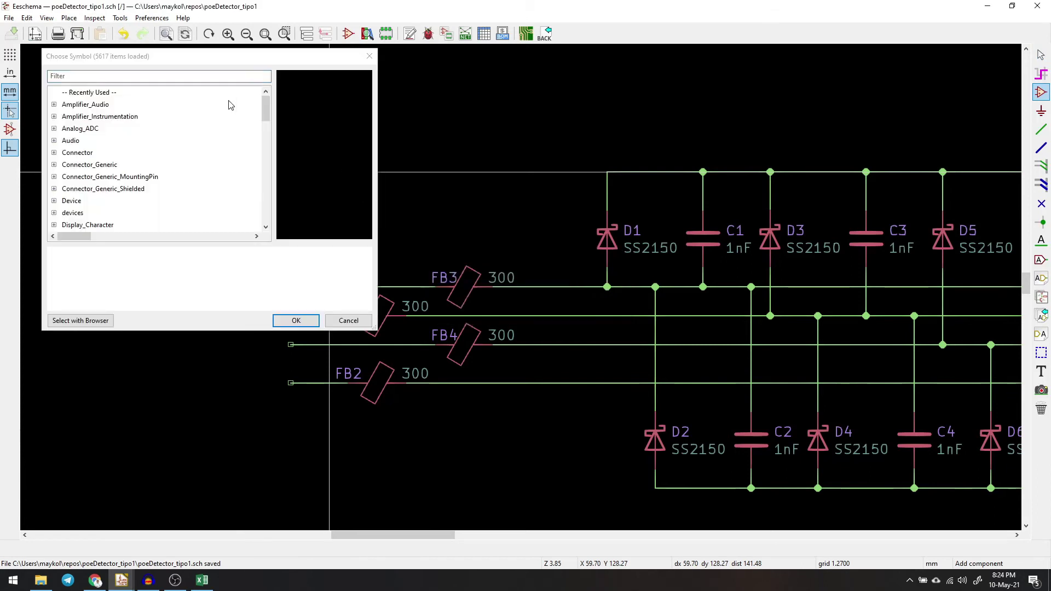
left_click(202, 77)
key("ctrl+v")
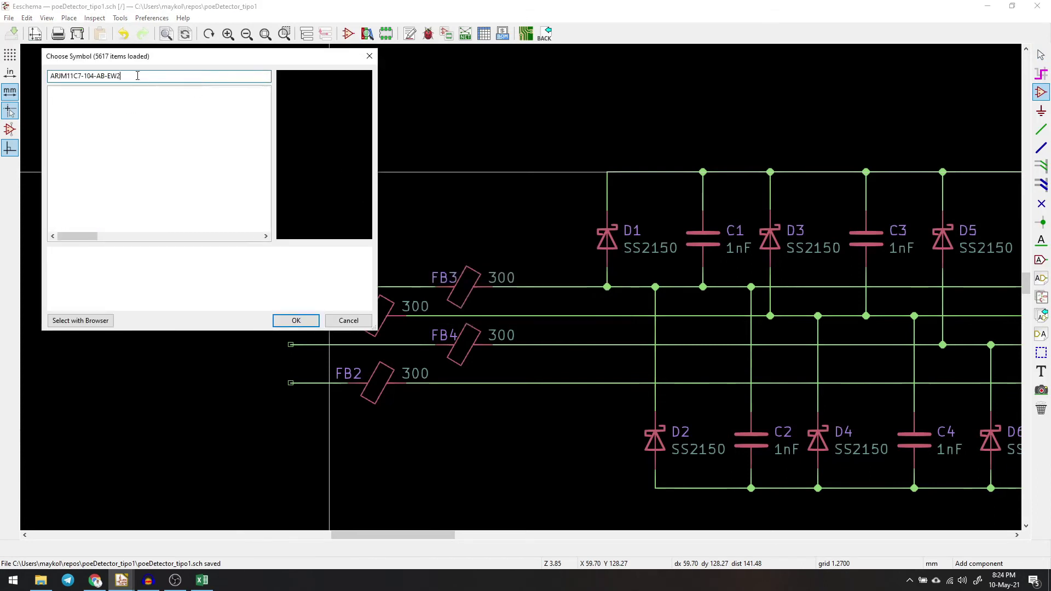
left_click_drag(104, 75, 82, 74)
key("BackSpace")
key("BackSpace")
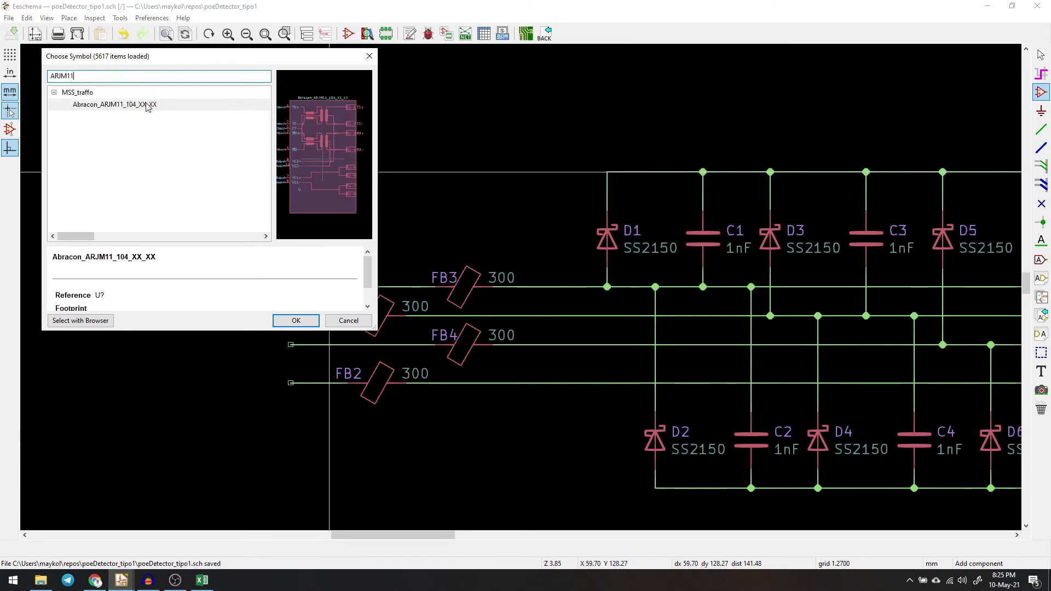
double_click(132, 105)
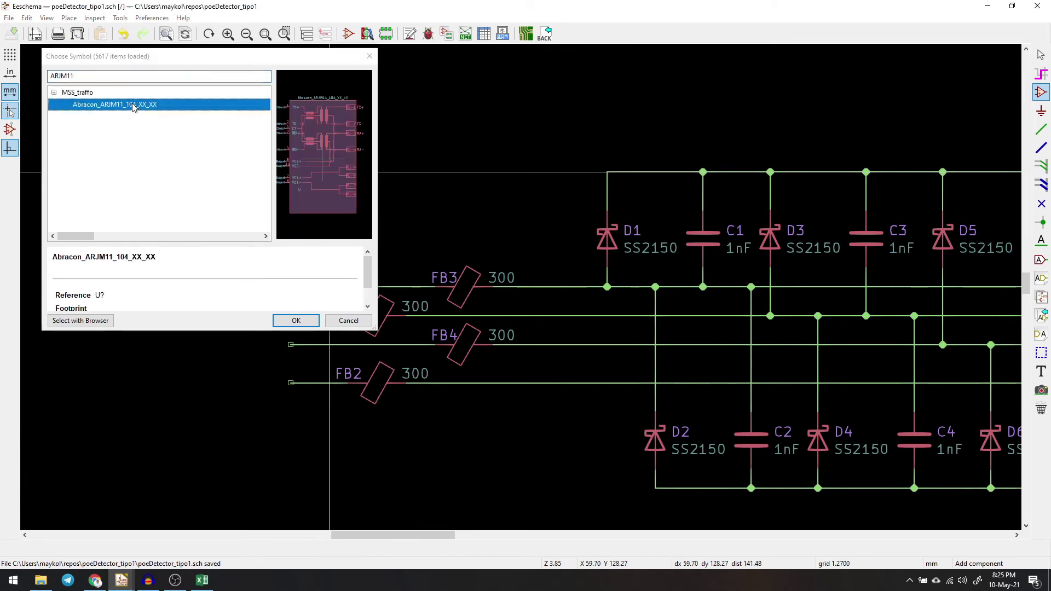
- Place the Abracon connector outside the sheet border and mirror it horizontally so its numbered pins face the circuit
scroll(258, 328, "down", 4)
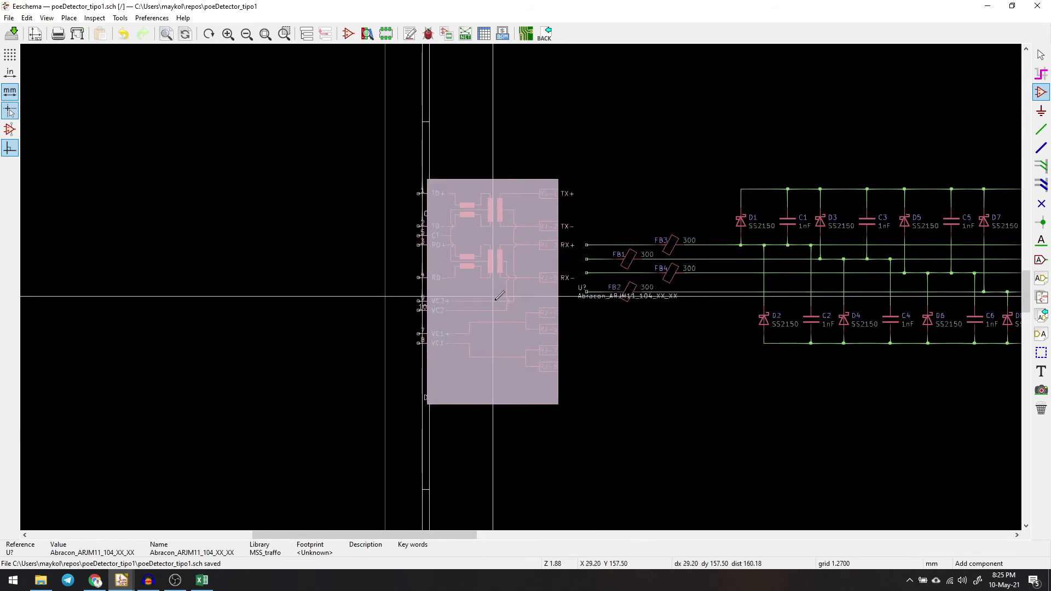
scroll(526, 283, "up", 3)
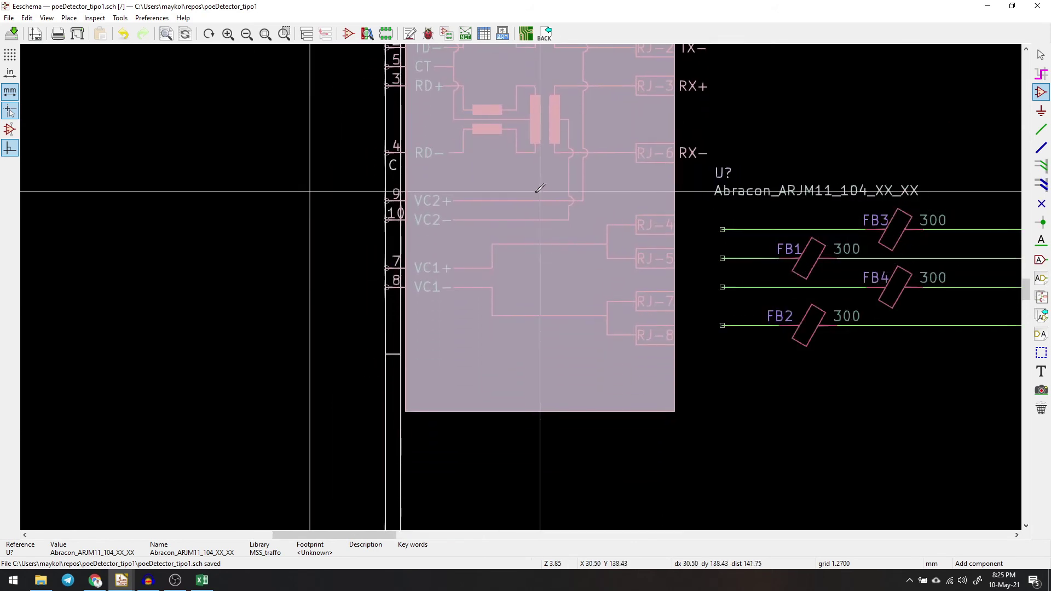
scroll(534, 188, "down", 4)
scroll(378, 282, "up", 3)
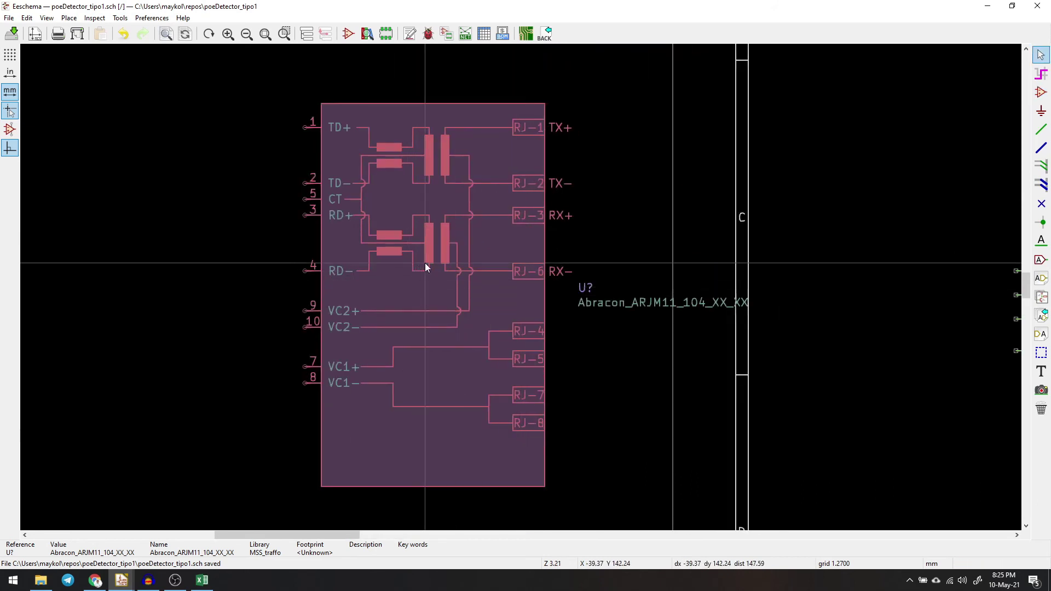
key("y")
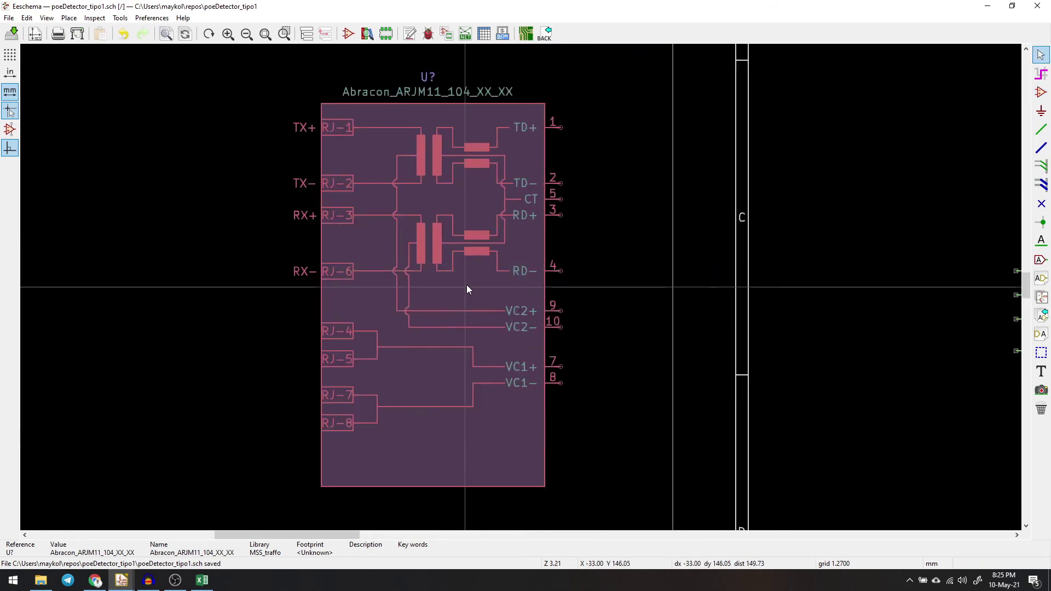
- Move the connector beside the ferrite beads' open wire ends, with pin 9 (VC2+) level with FB3's wire
scroll(543, 280, "down", 3)
scroll(605, 261, "up", 3)
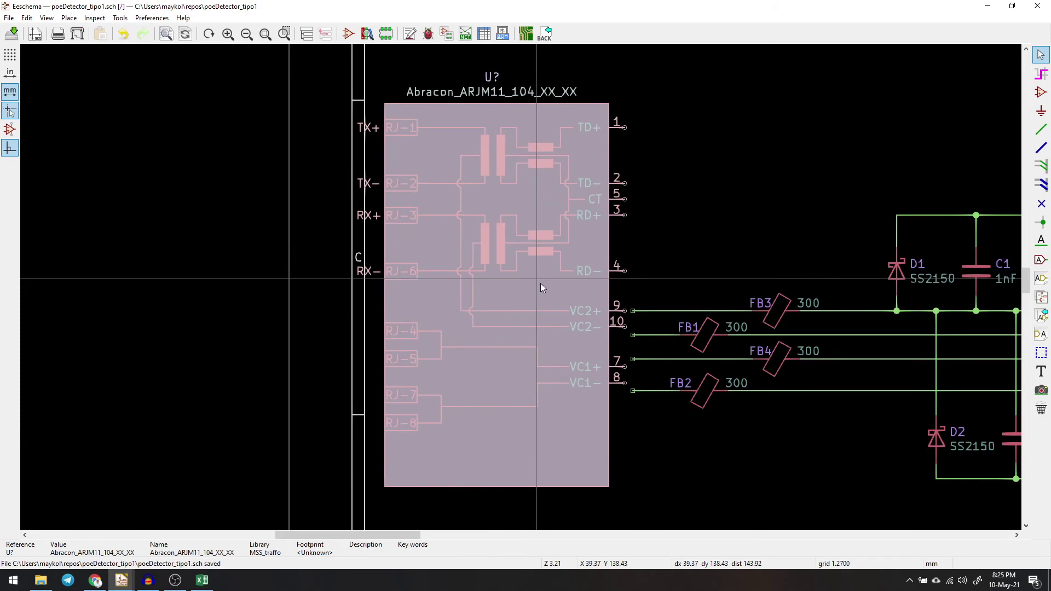
scroll(541, 283, "down", 2)
scroll(519, 295, "up", 3)
scroll(509, 313, "down", 1)
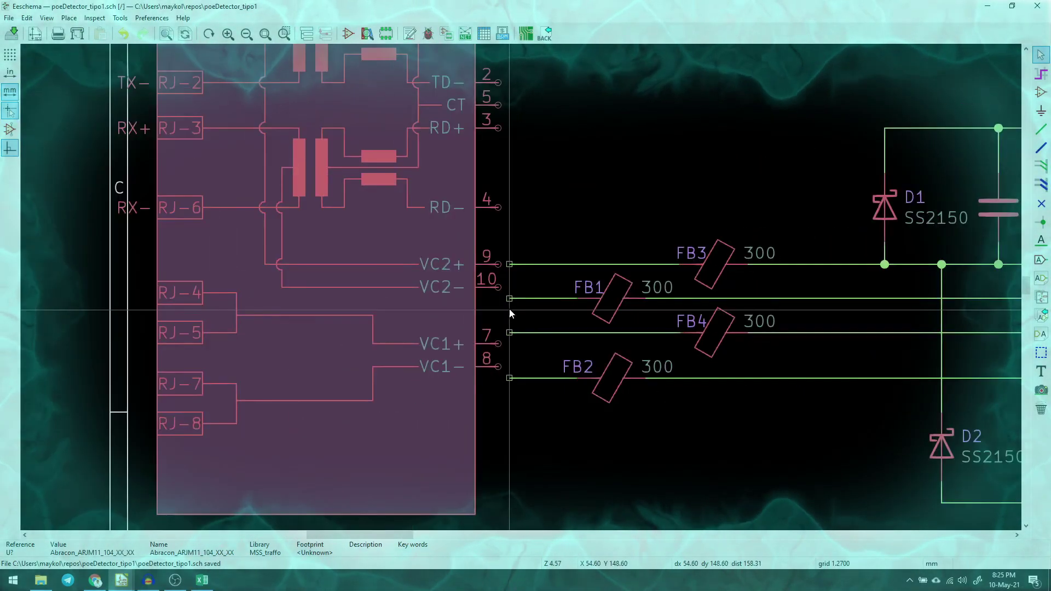
left_click(441, 313)
- Wire connector pins 9, 10, 7 and 8 to the open wire ends of FB3, FB1, FB4 and FB2 respectively
scroll(441, 313, "up", 3)
key("w")
left_click(430, 264)
left_click(509, 265)
left_click(430, 286)
left_click(509, 299)
left_click(430, 343)
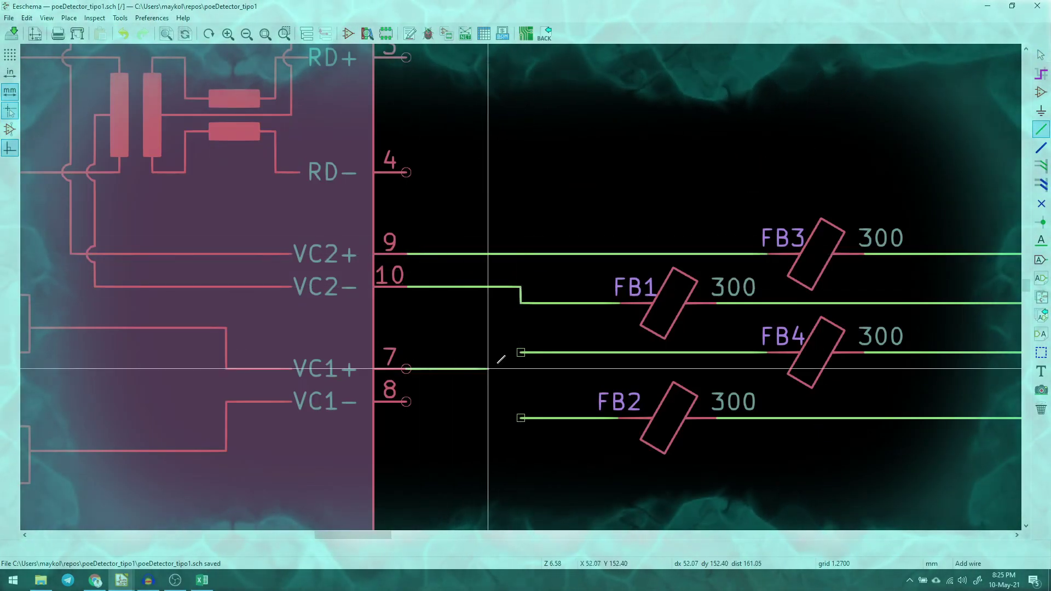
left_click(520, 352)
left_click(405, 401)
left_click(521, 418)
key("Escape")
- Shift the vertical jogs in the wires from pins 10, 7 and 8 closer to the ferrite beads
scroll(563, 241, "down", 2)
scroll(361, 305, "up", 1)
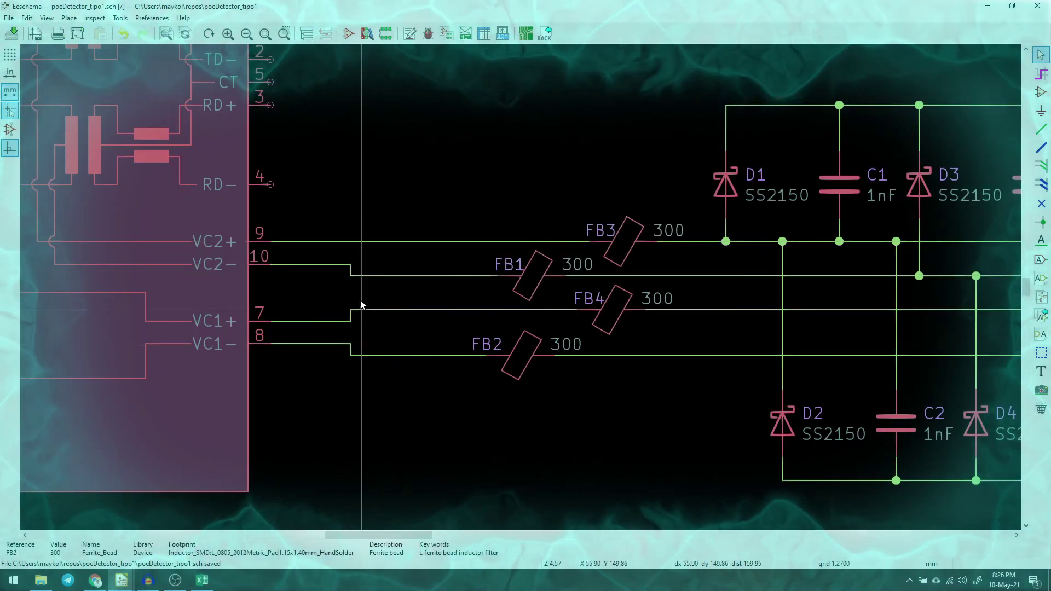
left_click_drag(351, 270, 441, 270)
left_click_drag(351, 316, 441, 316)
left_click_drag(352, 349, 441, 350)
- Drag the connector closer to the ferrite beads with its wires attached, keeping it fully inside the sheet border
left_click_drag(199, 264, 244, 275)
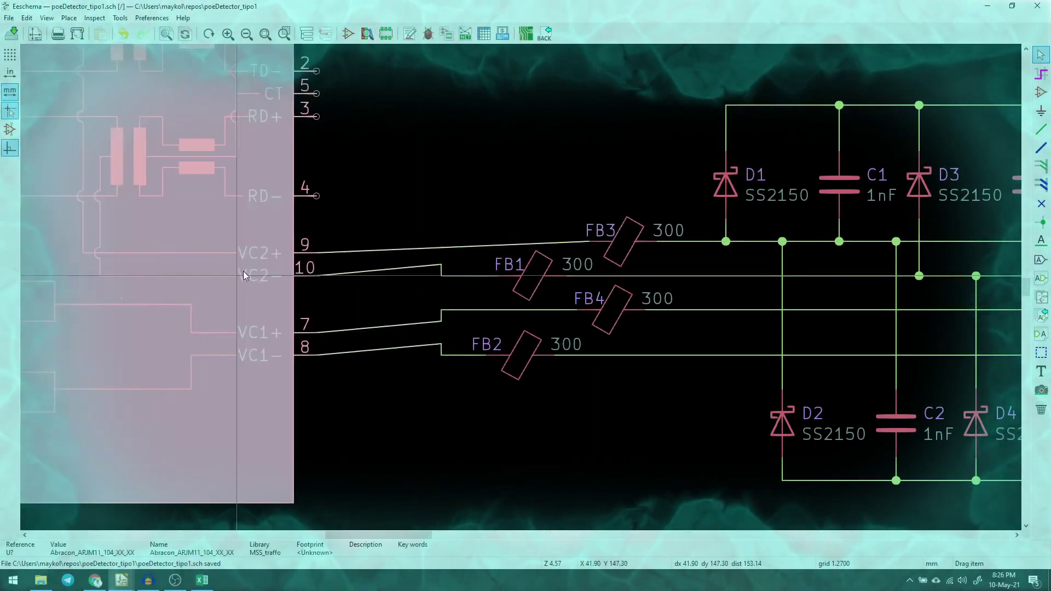
left_click(244, 275)
scroll(244, 275, "down", 4)
scroll(528, 257, "down", 4)
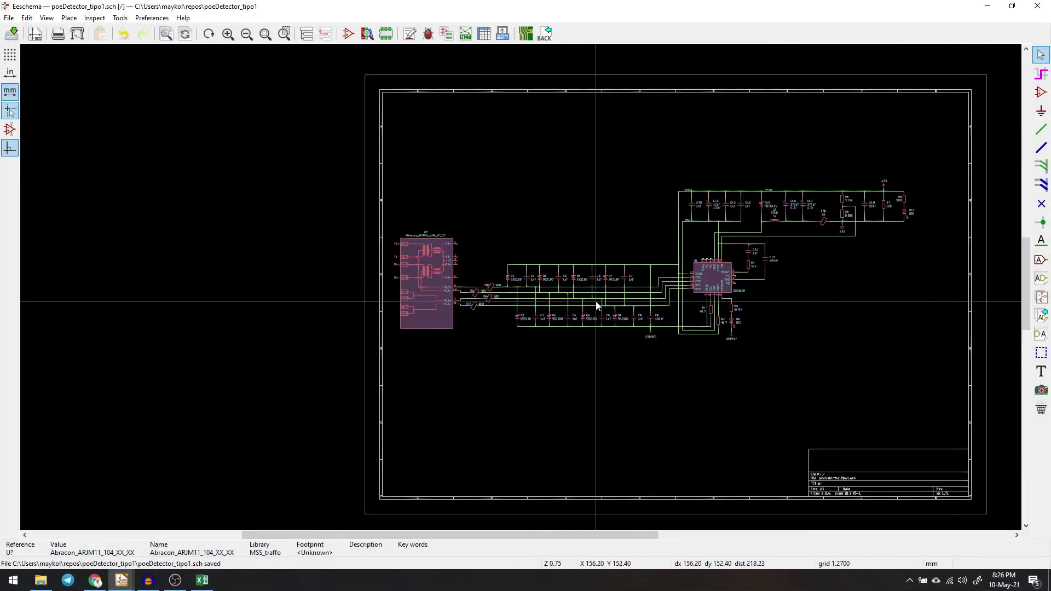
- Place no-connect flags on pins 1, 2, 5, 3 and 4 (TD+, TD-, CT, RD+, RD-) of the Abracon connector
scroll(516, 290, "up", 1)
scroll(516, 290, "up", 5)
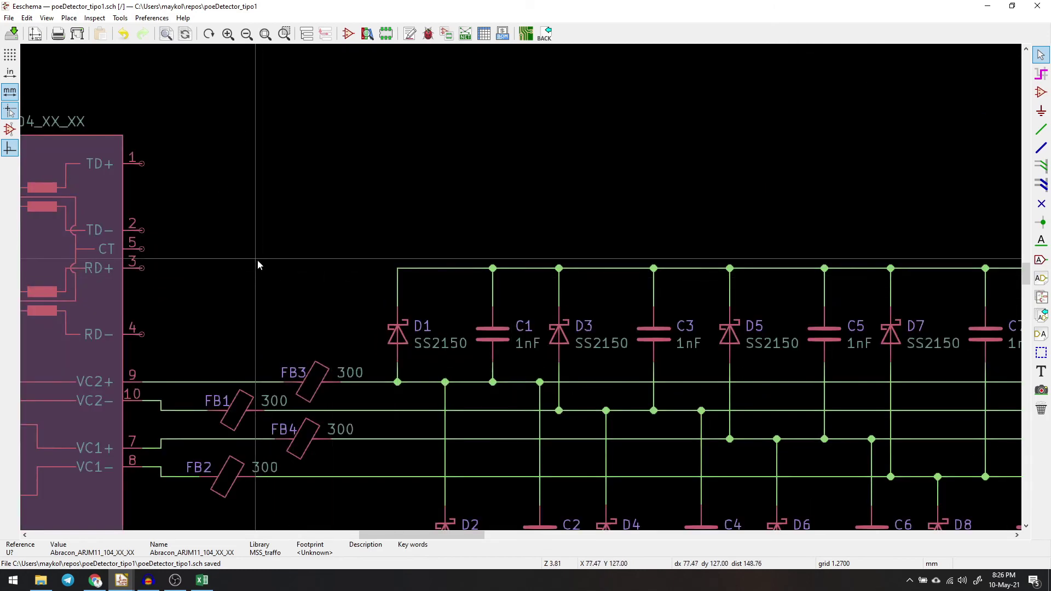
scroll(259, 264, "up", 2)
scroll(520, 290, "down", 3)
scroll(514, 291, "up", 4)
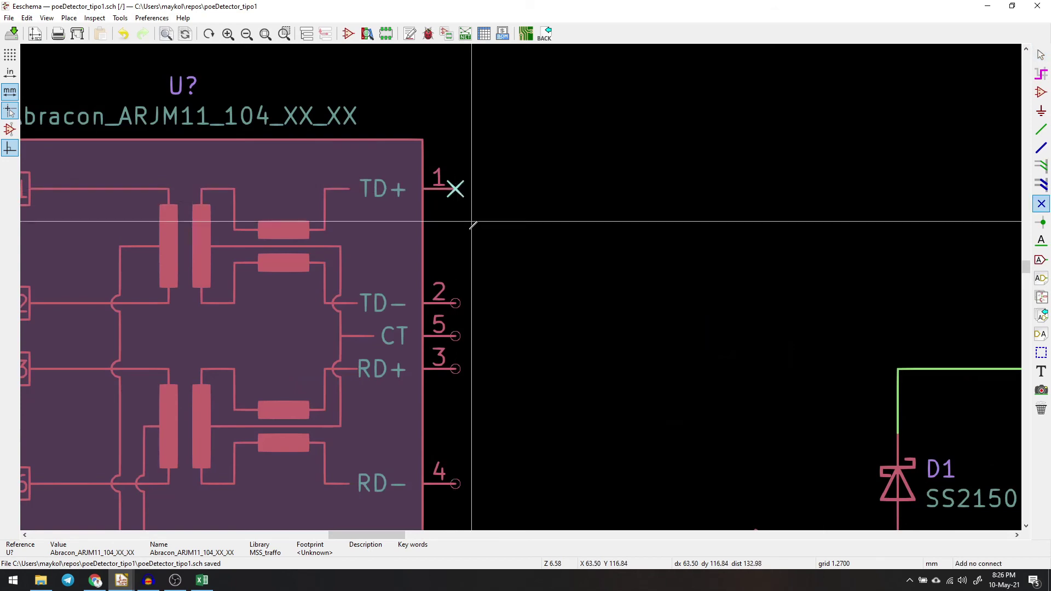
left_click(456, 369)
left_click(456, 482)
scroll(477, 470, "down", 3)
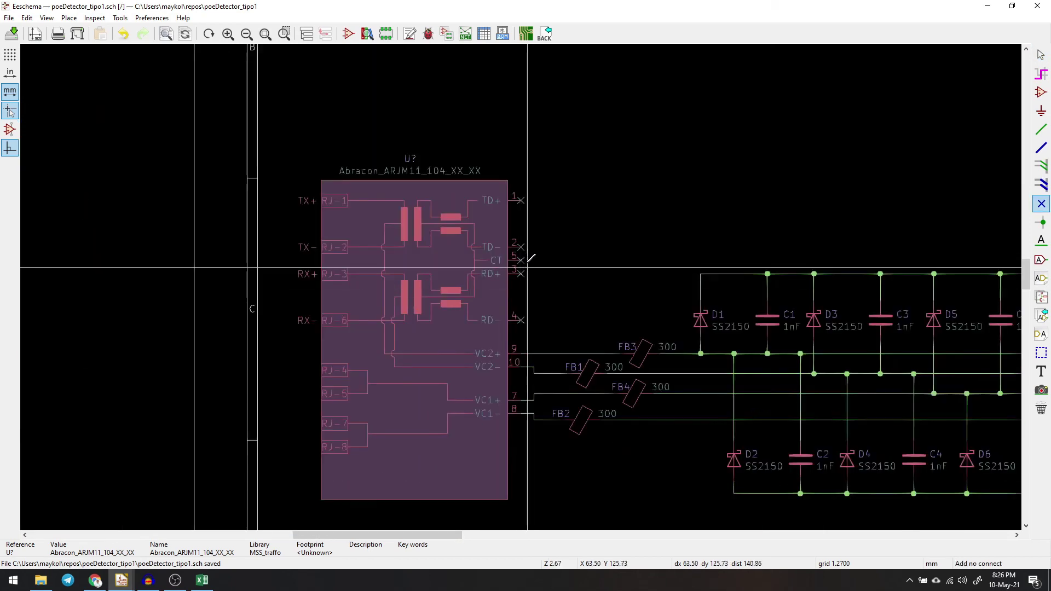
- Examine the schematic from the Ethernet connector to the Si3402B, including the unused pins and the circuit's position on the sheet
scroll(528, 279, "down", 3)
scroll(522, 279, "up", 3)
scroll(602, 273, "down", 4)
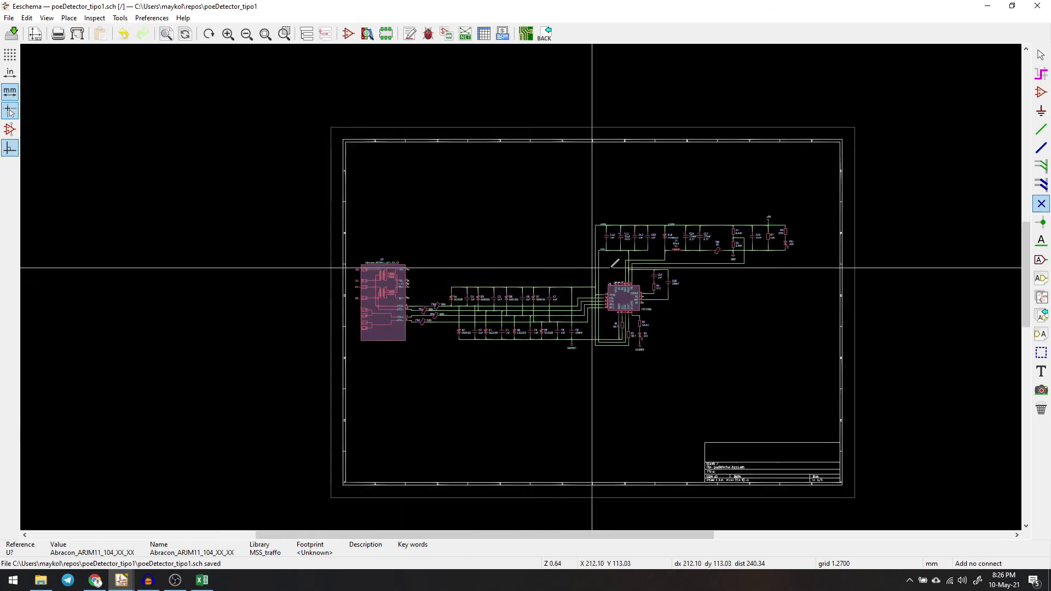
scroll(407, 282, "up", 6)
scroll(530, 270, "down", 3)
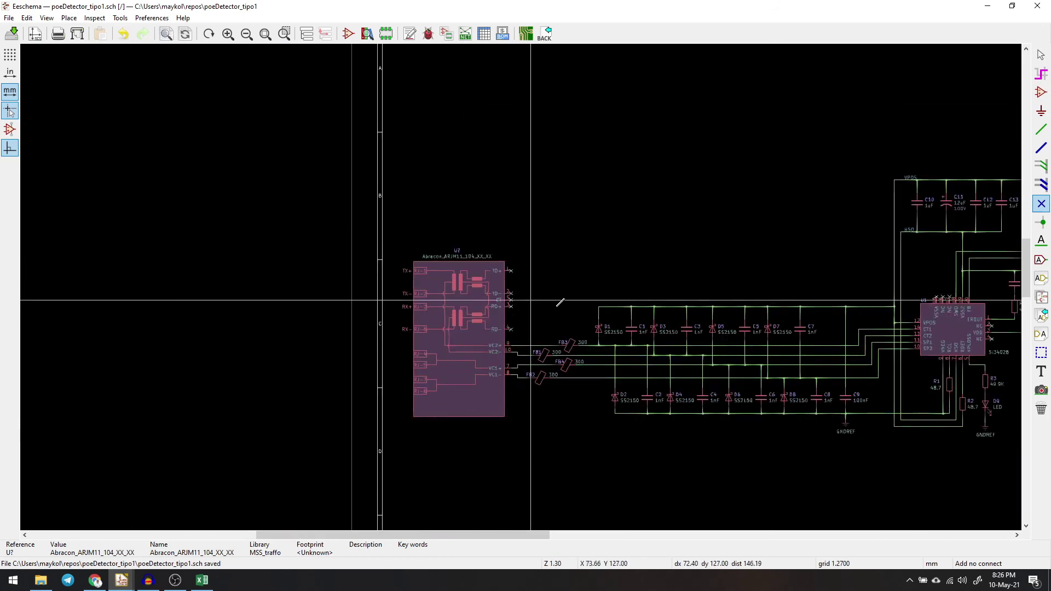
scroll(629, 270, "up", 5)
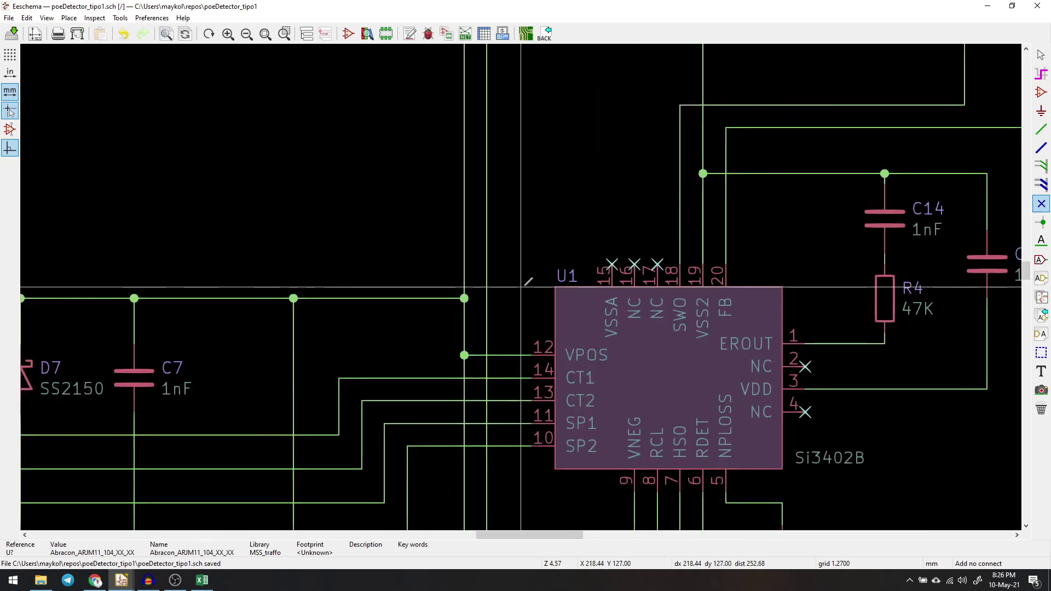
scroll(602, 284, "down", 5)
scroll(443, 289, "up", 1)
scroll(521, 286, "up", 1)
scroll(530, 283, "down", 2)
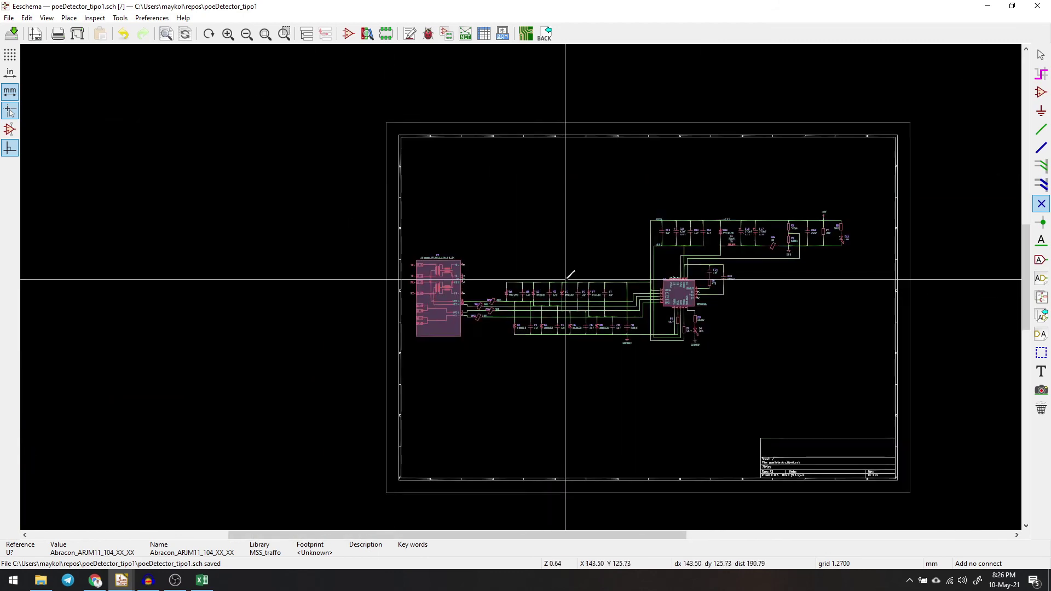
- Move the entire circuit as one block to the right, away from the sheet's left border
left_click_drag(368, 178, 839, 396)
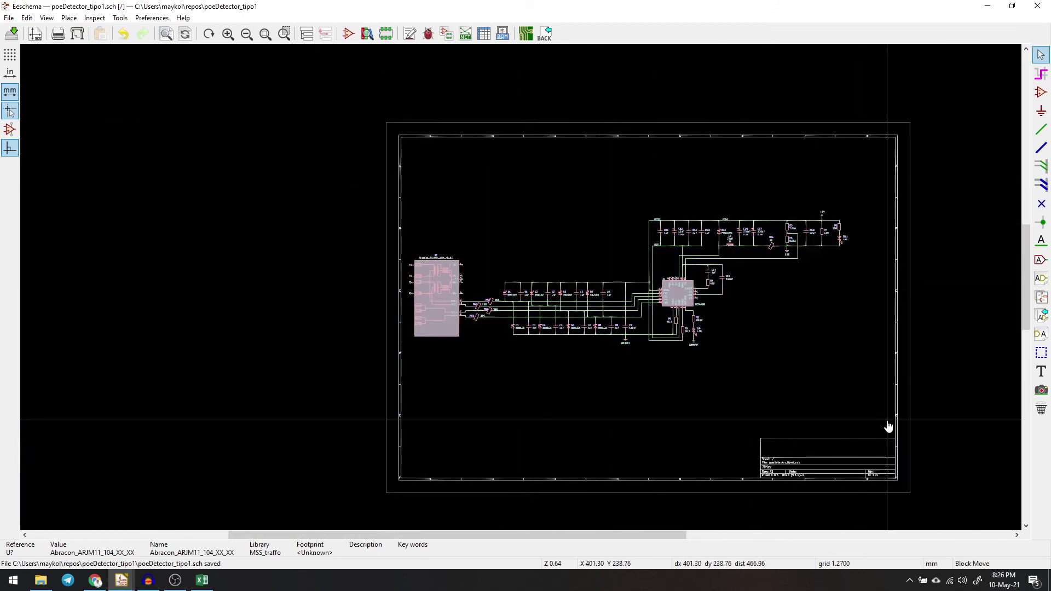
left_click(905, 425)
scroll(478, 295, "up", 3)
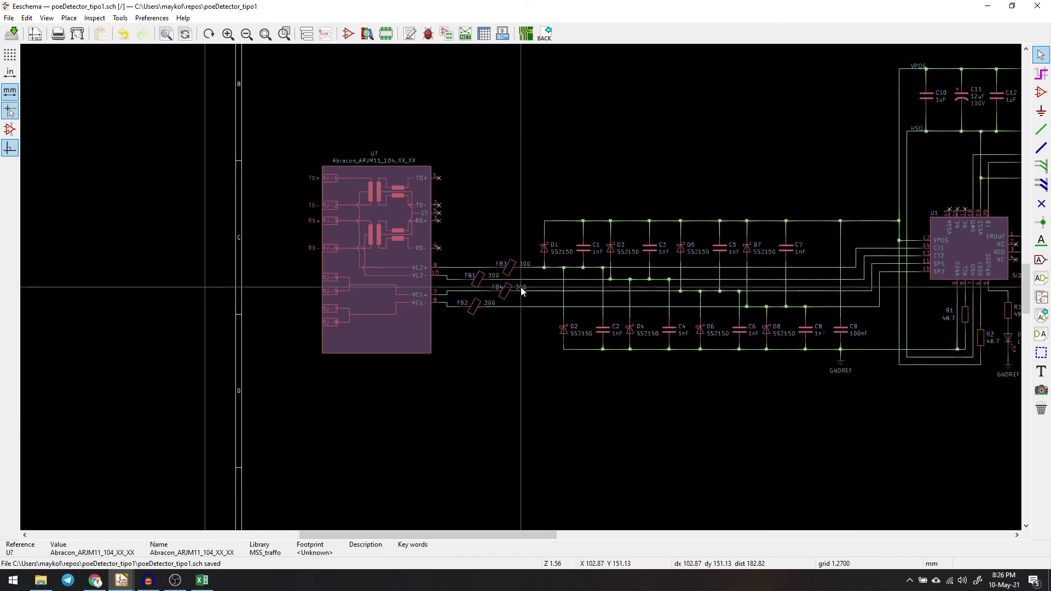
- Open the Abracon ARJM11 connector's footprint selection and browse the footprint libraries as far as the MSS libraries
double_click(391, 214)
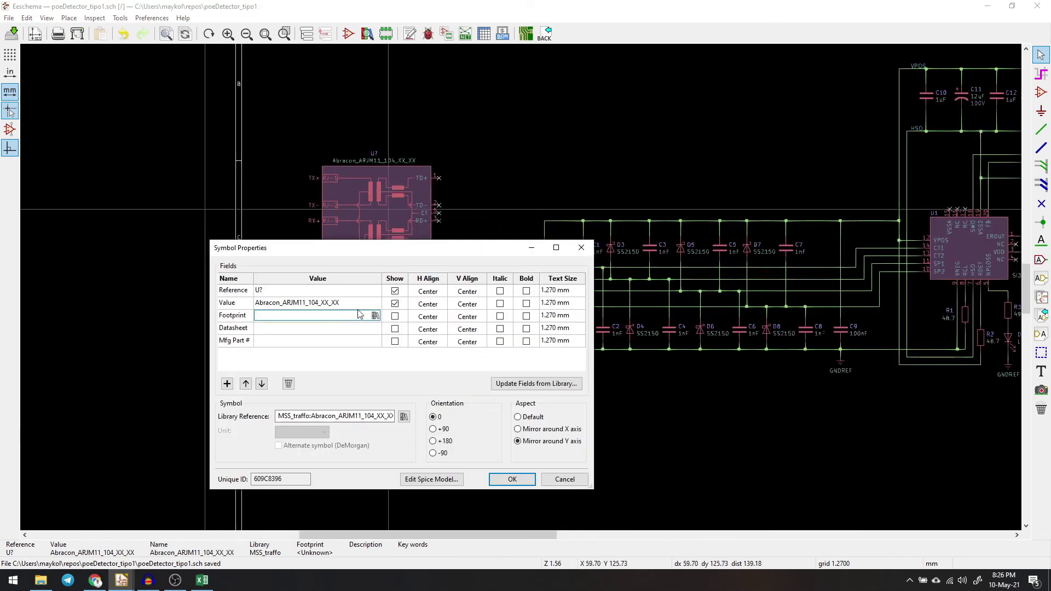
left_click(375, 316)
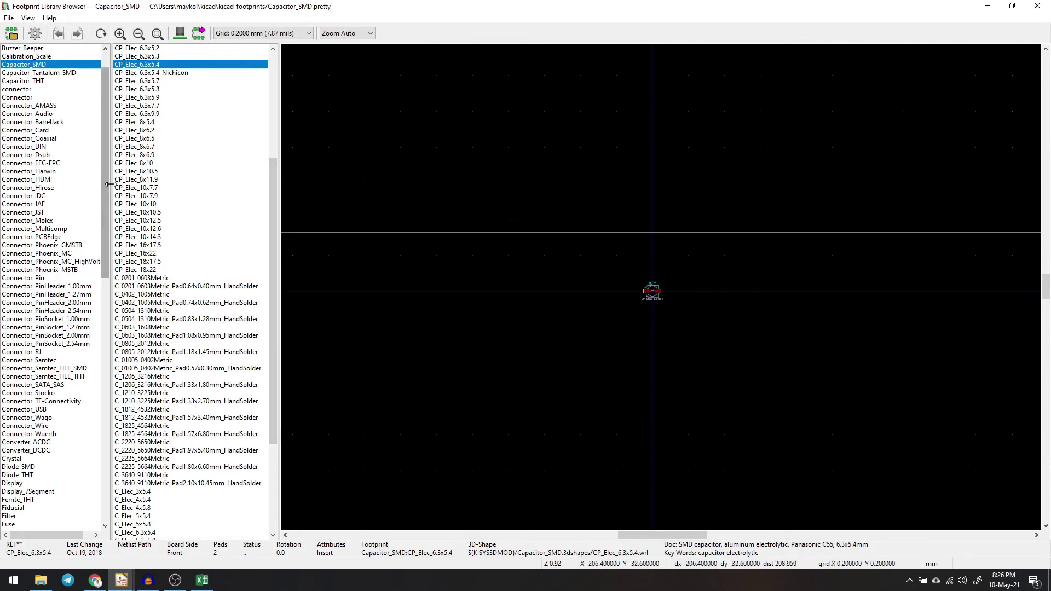
left_click_drag(106, 185, 94, 318)
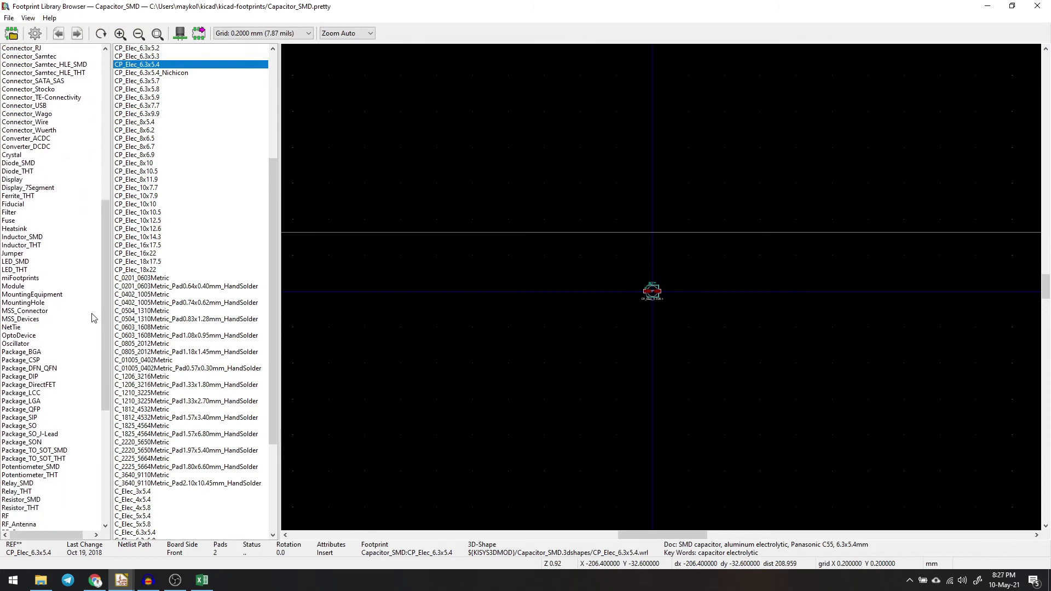